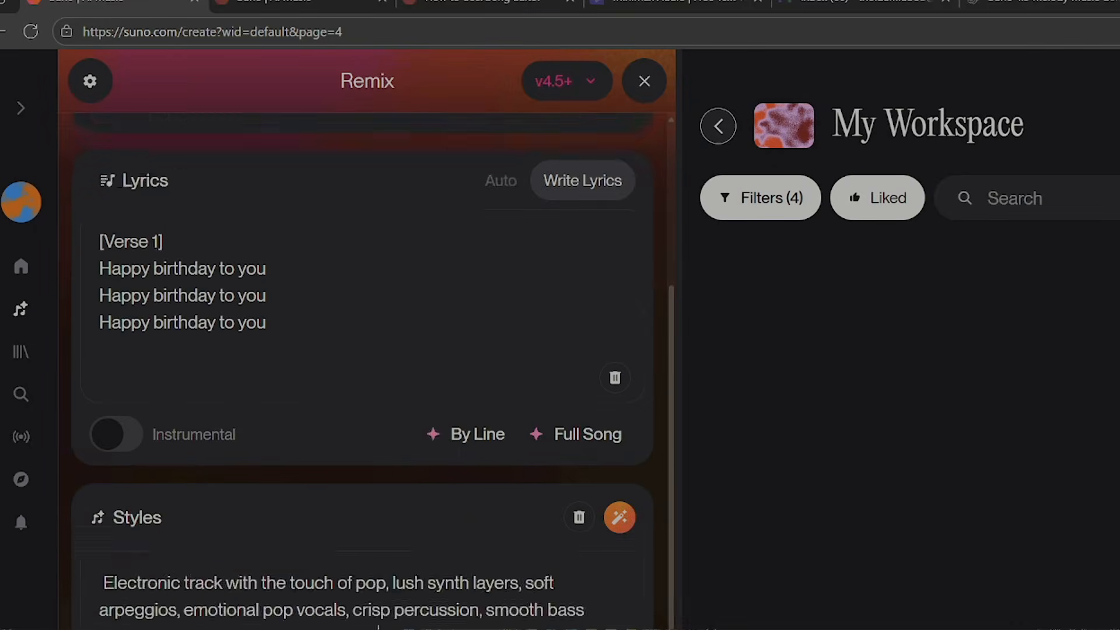
Step: Examine the lyrics, style text and advanced options in the Remix form for the happy birthday cover
scroll(362, 350, up, 6)
scroll(306, 292, down, 2)
scroll(306, 292, up, 2)
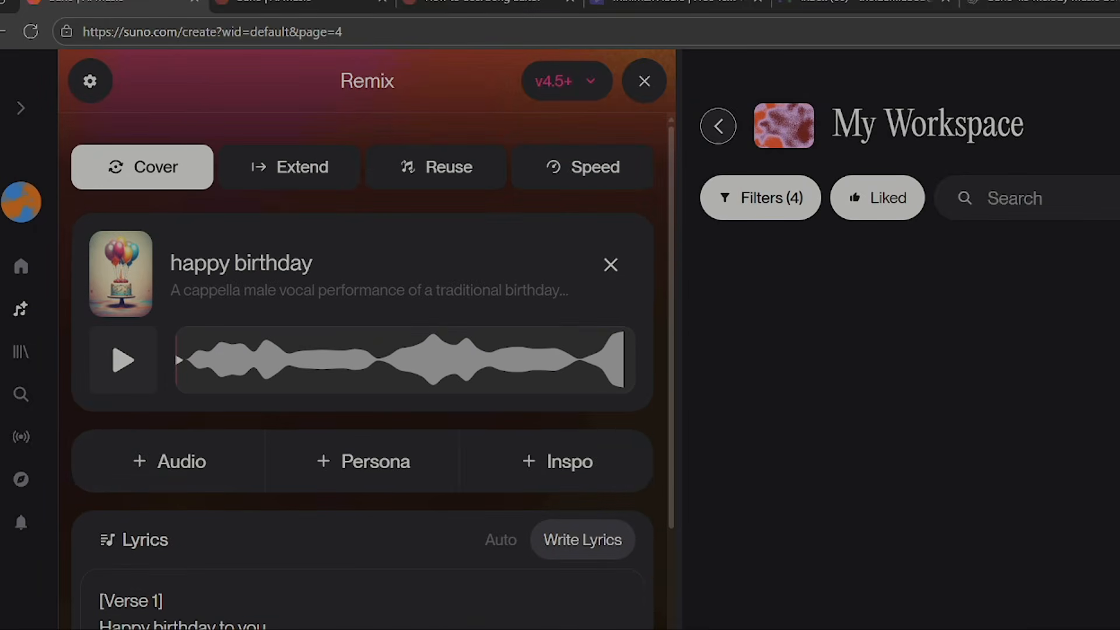
scroll(362, 350, down, 6)
scroll(362, 350, down, 4)
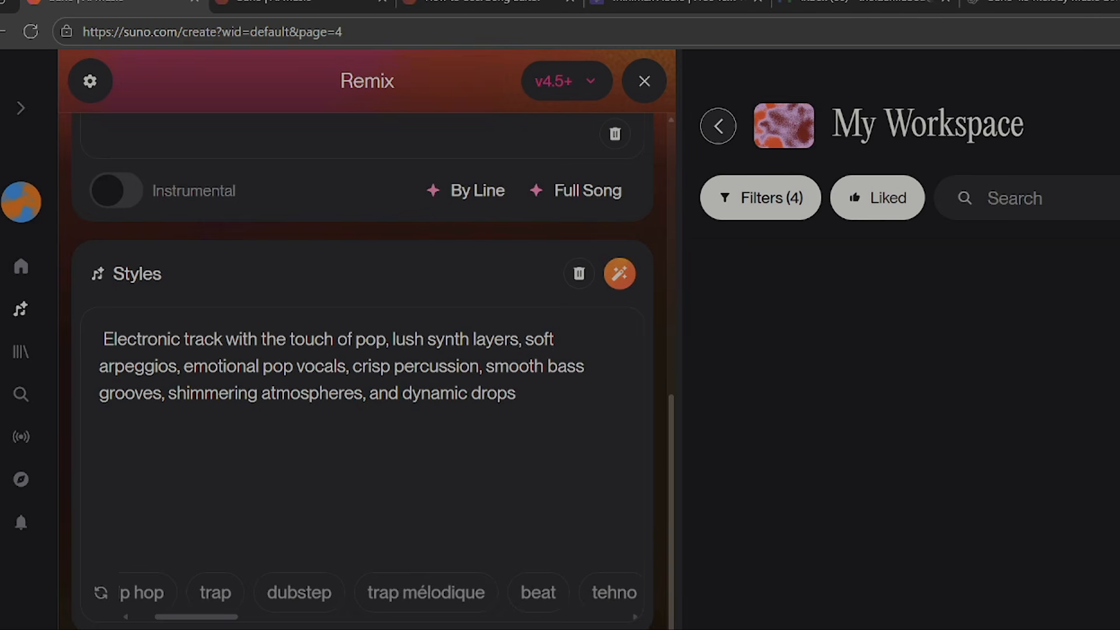
scroll(361, 350, down, 8)
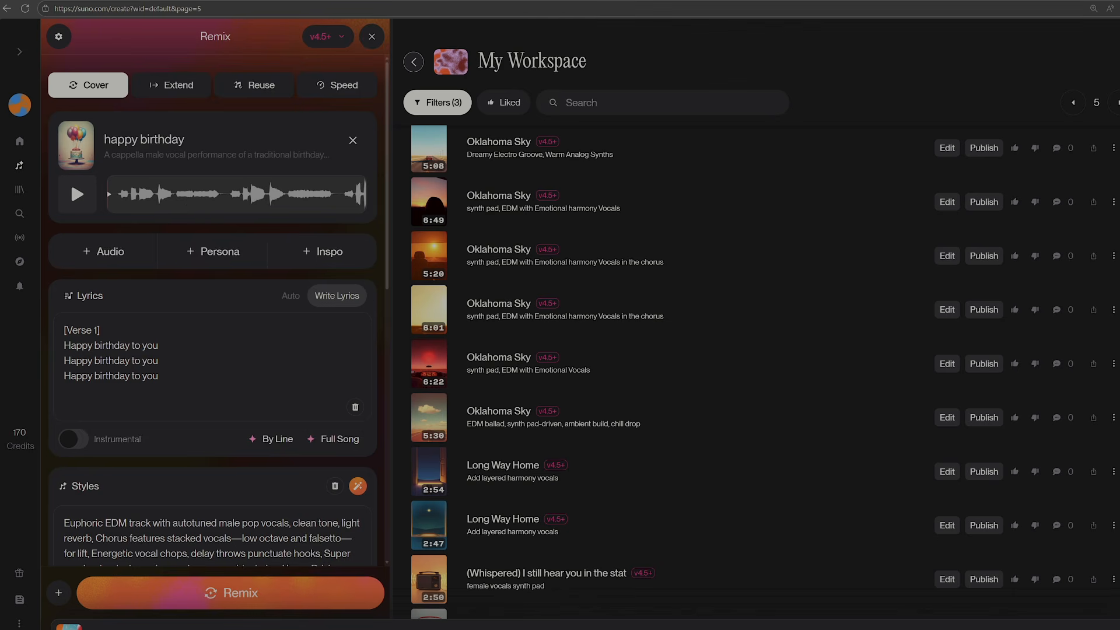
scroll(244, 238, down, 3)
scroll(244, 238, down, 3)
scroll(319, 338, down, 4)
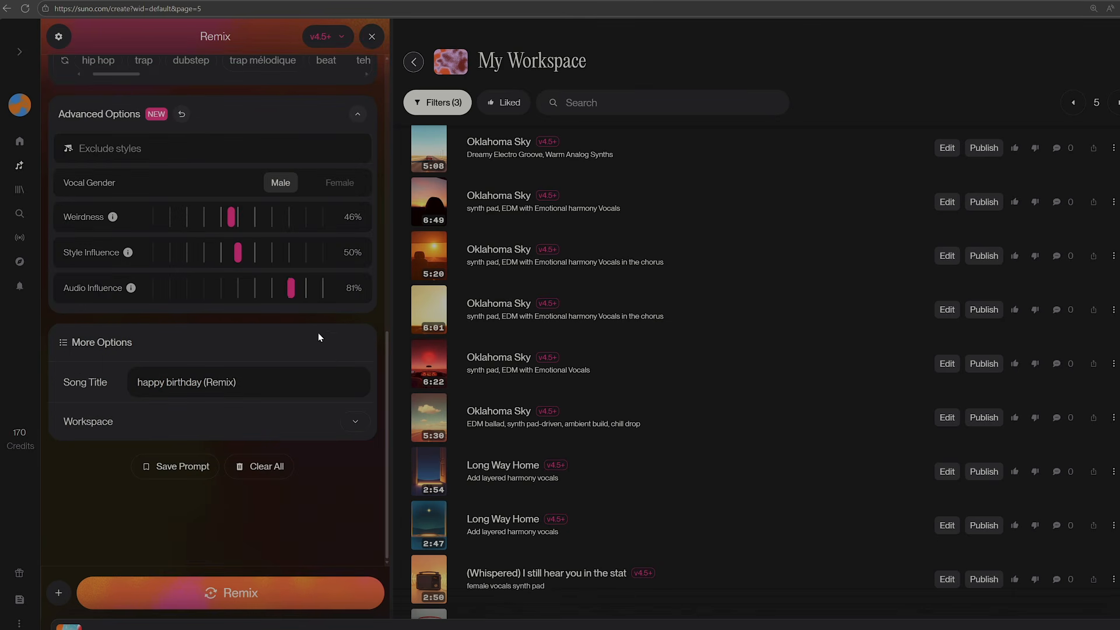
scroll(230, 288, up, 4)
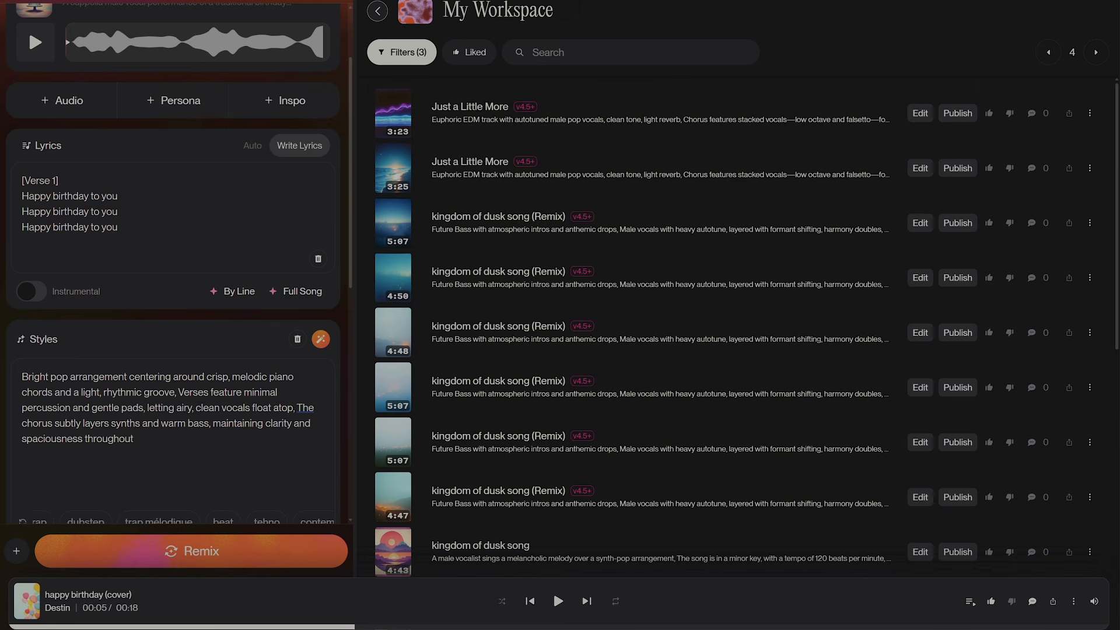
scroll(268, 437, down, 5)
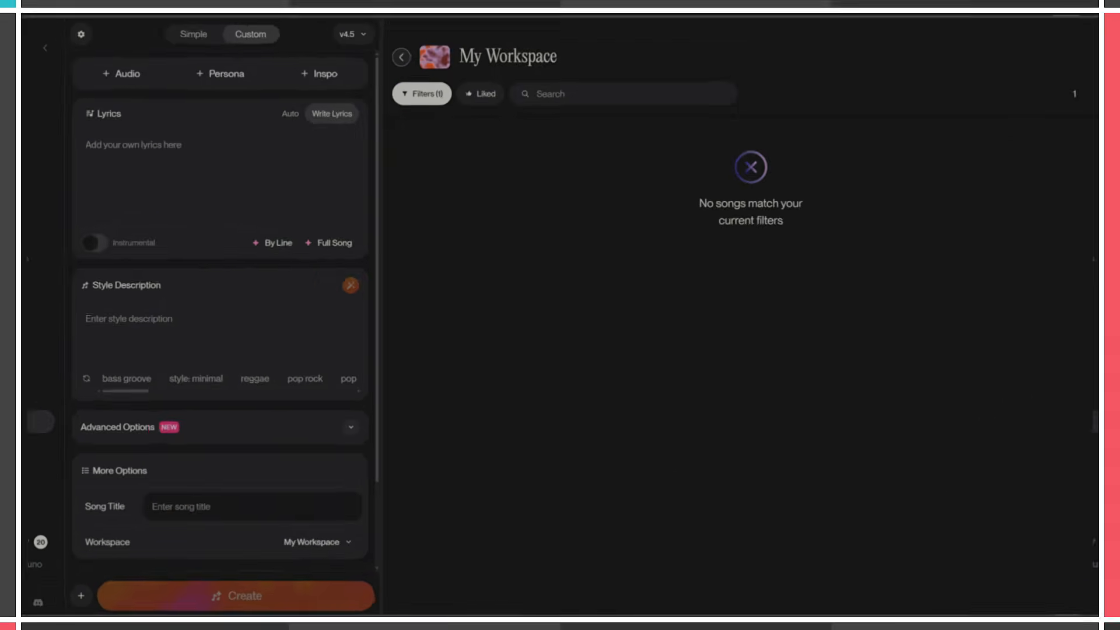
Step: Look over the fields of the Custom song form and compare it with the Simple form
scroll(269, 356, down, 2)
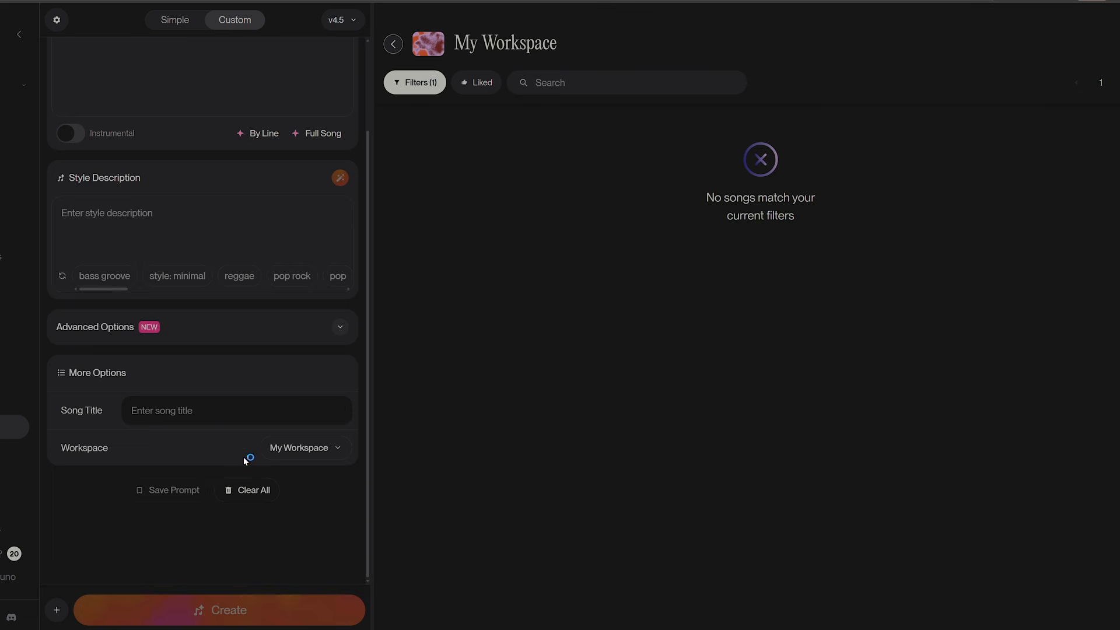
scroll(246, 459, up, 2)
scroll(208, 350, down, 2)
scroll(225, 375, up, 2)
scroll(225, 375, down, 2)
scroll(225, 375, up, 2)
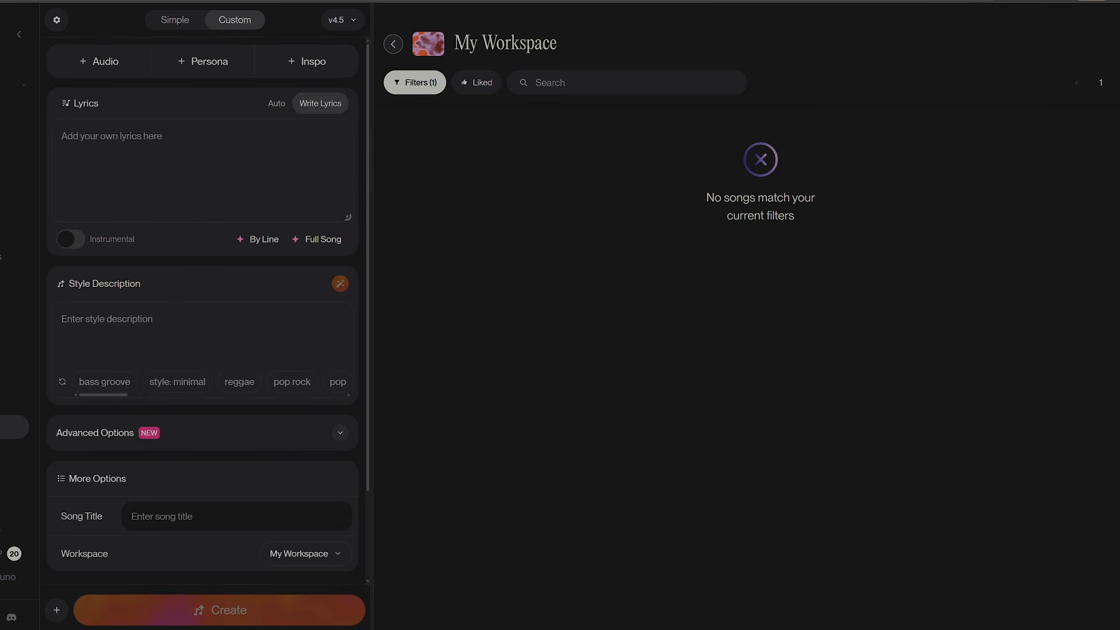
click(174, 18)
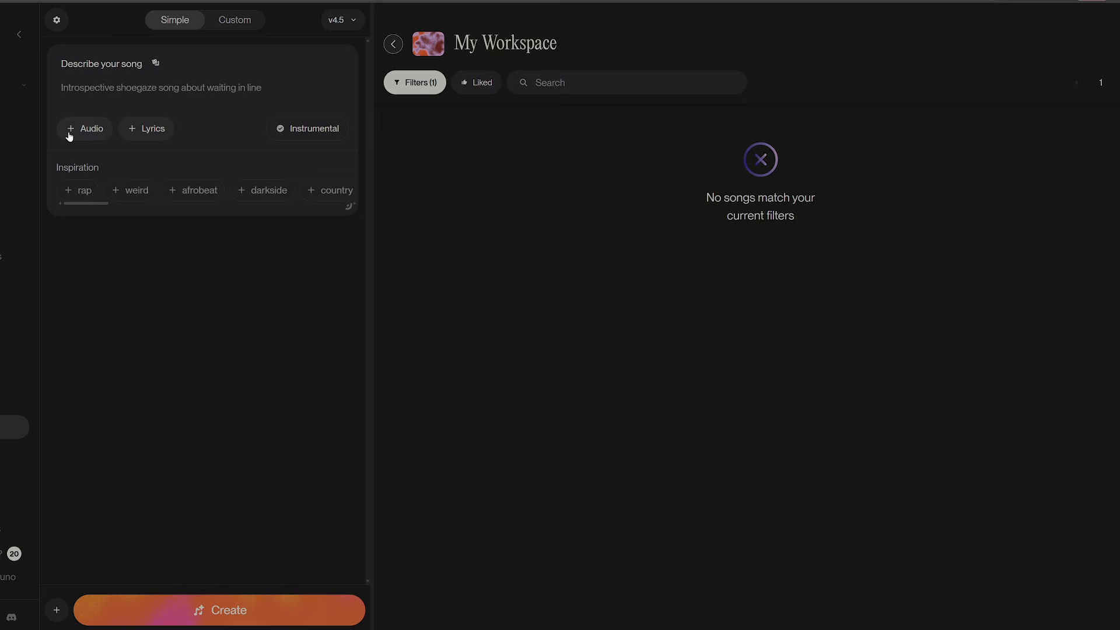
click(234, 23)
scroll(215, 306, down, 2)
scroll(253, 366, up, 2)
Step: Set the model version of the Custom song form to v4.5+ and look over its remaining fields
click(341, 20)
click(350, 64)
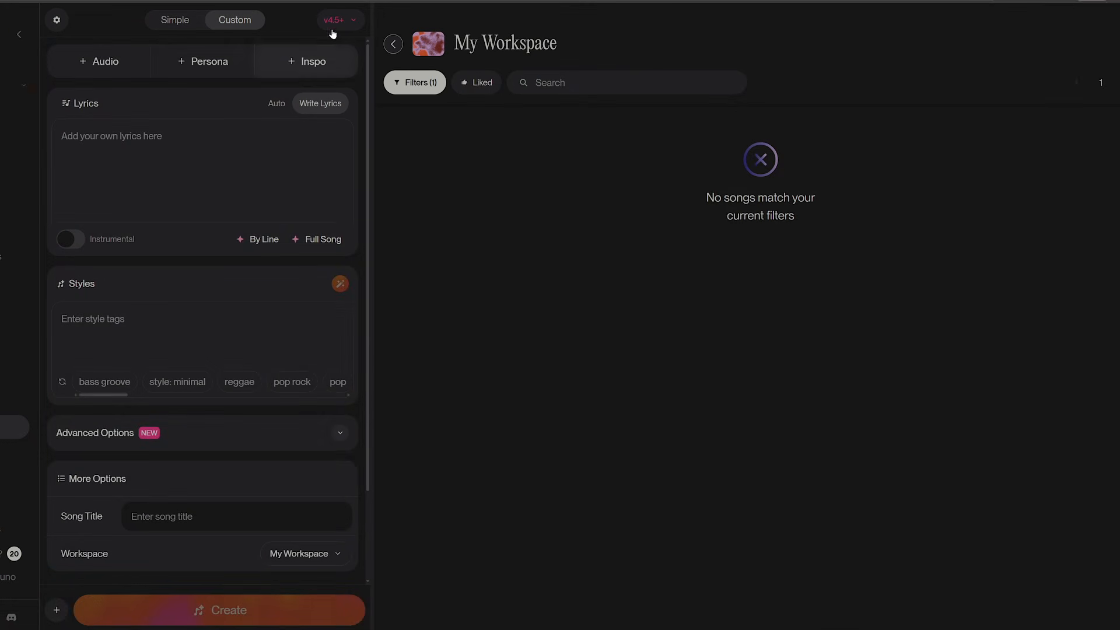
scroll(361, 81, down, 1)
scroll(233, 233, down, 1)
scroll(270, 353, up, 2)
scroll(180, 458, down, 2)
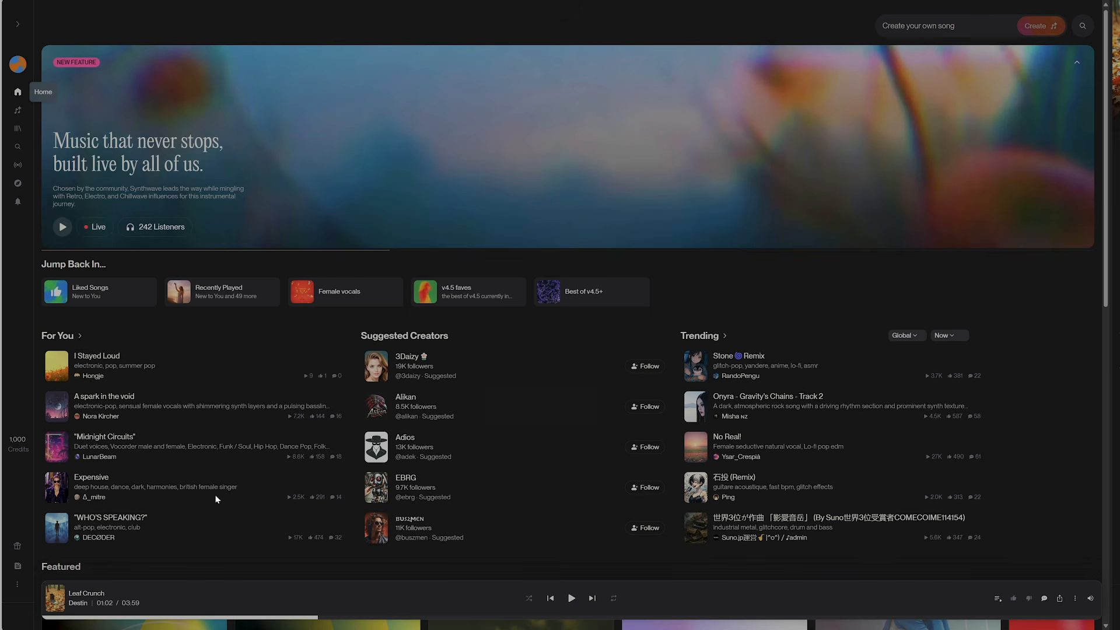
Step: Open the song creation page and cycle through several random song descriptions in Simple mode
click(16, 112)
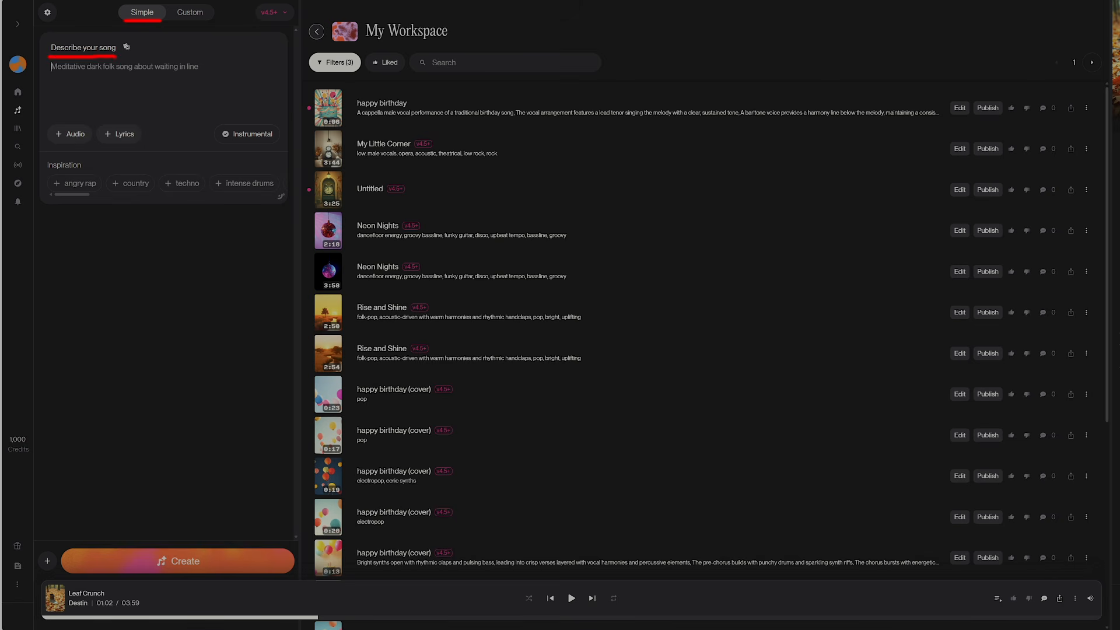
click(127, 48)
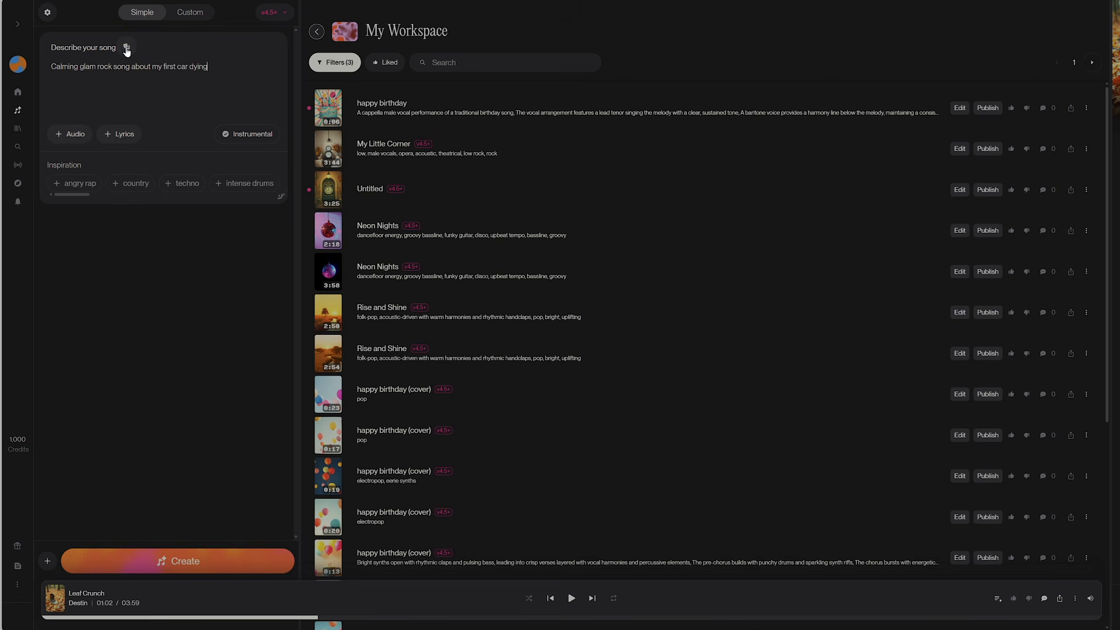
click(126, 49)
click(126, 49)
click(127, 49)
click(127, 49)
click(127, 49)
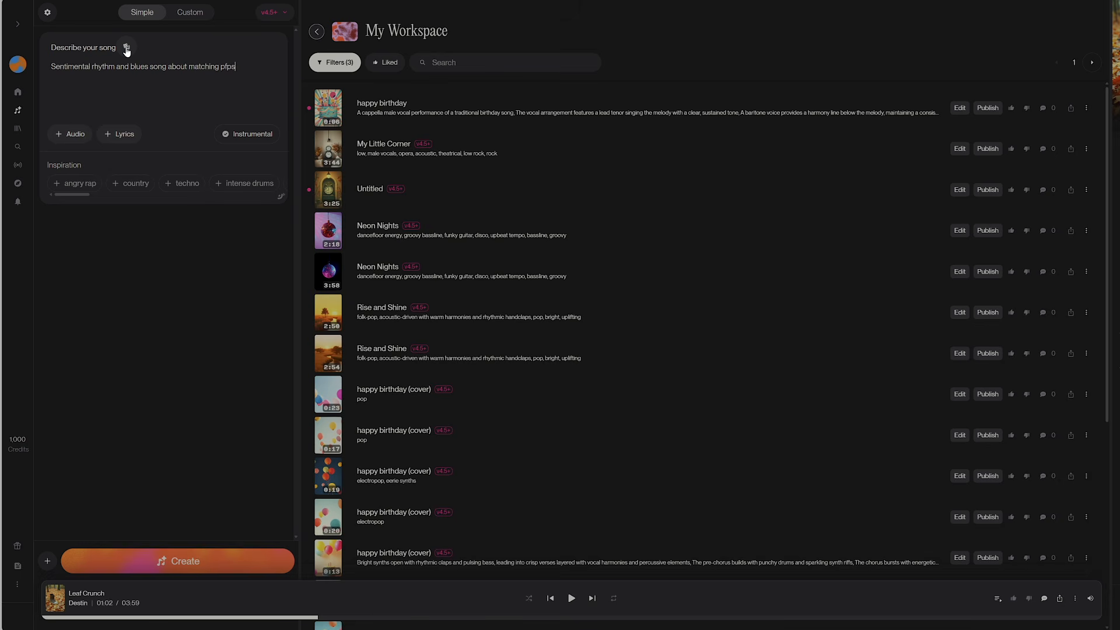
click(127, 49)
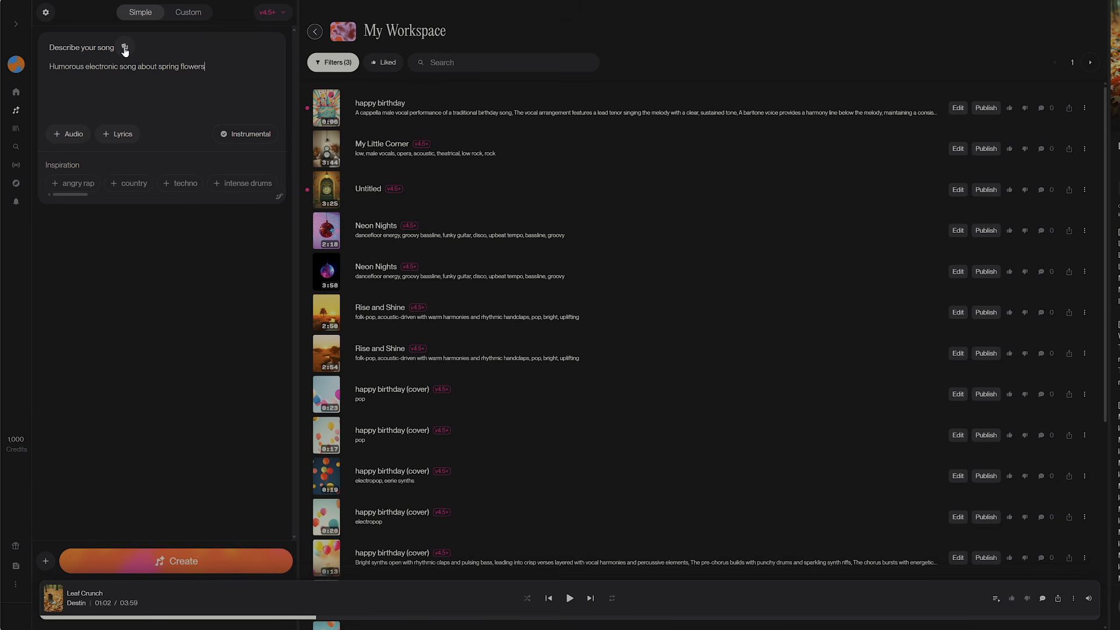
click(125, 49)
click(125, 49)
click(125, 49)
Step: View the available model versions and generate a few more random song descriptions
click(274, 12)
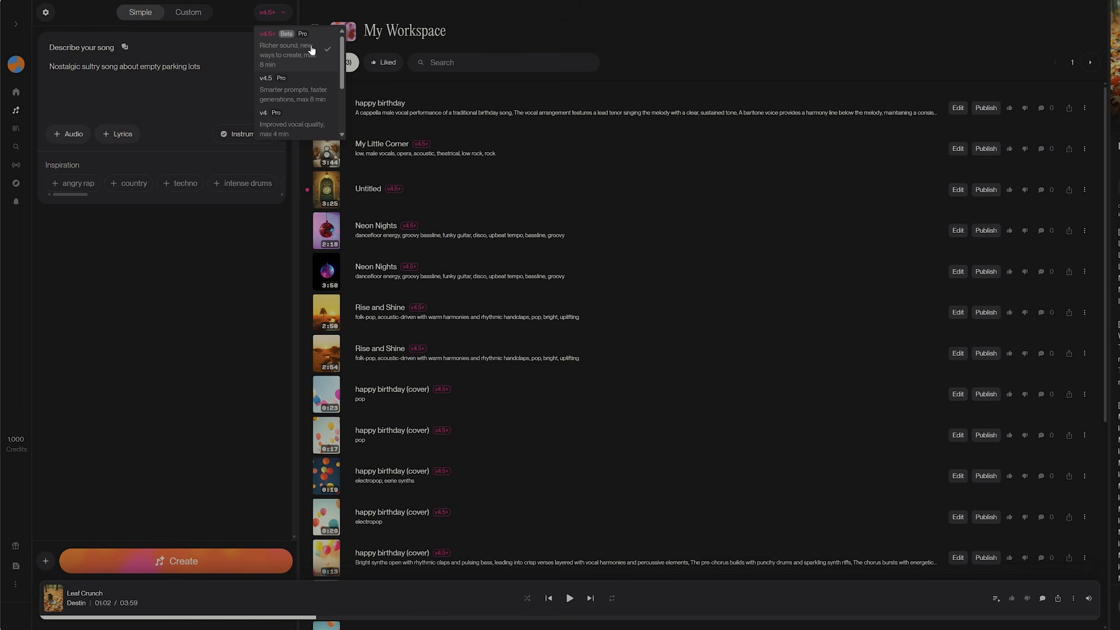
click(125, 49)
click(125, 50)
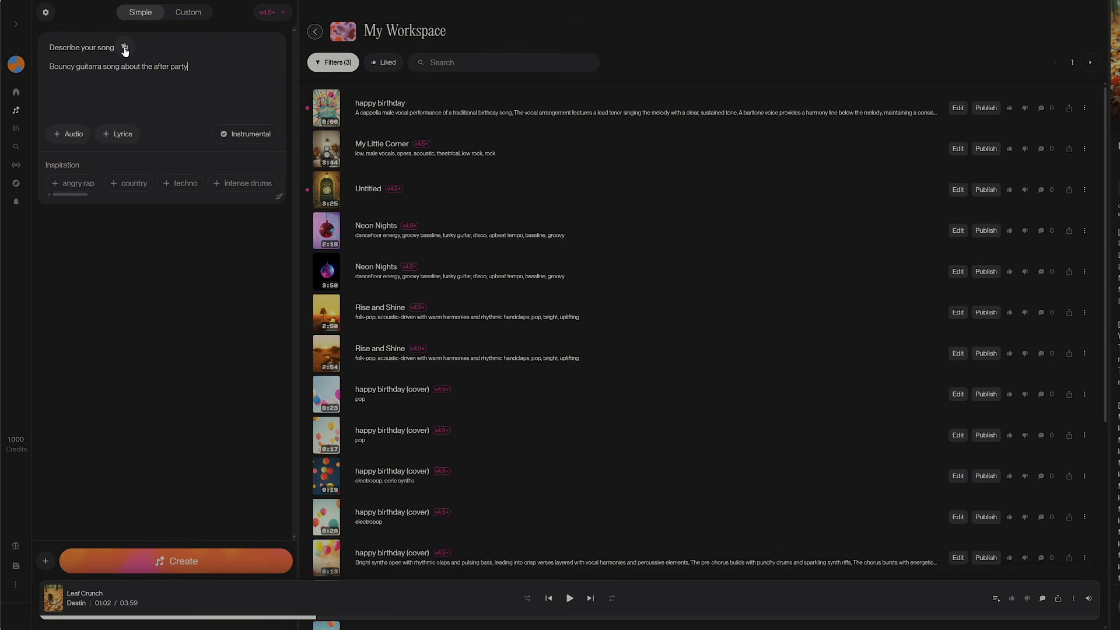
click(125, 49)
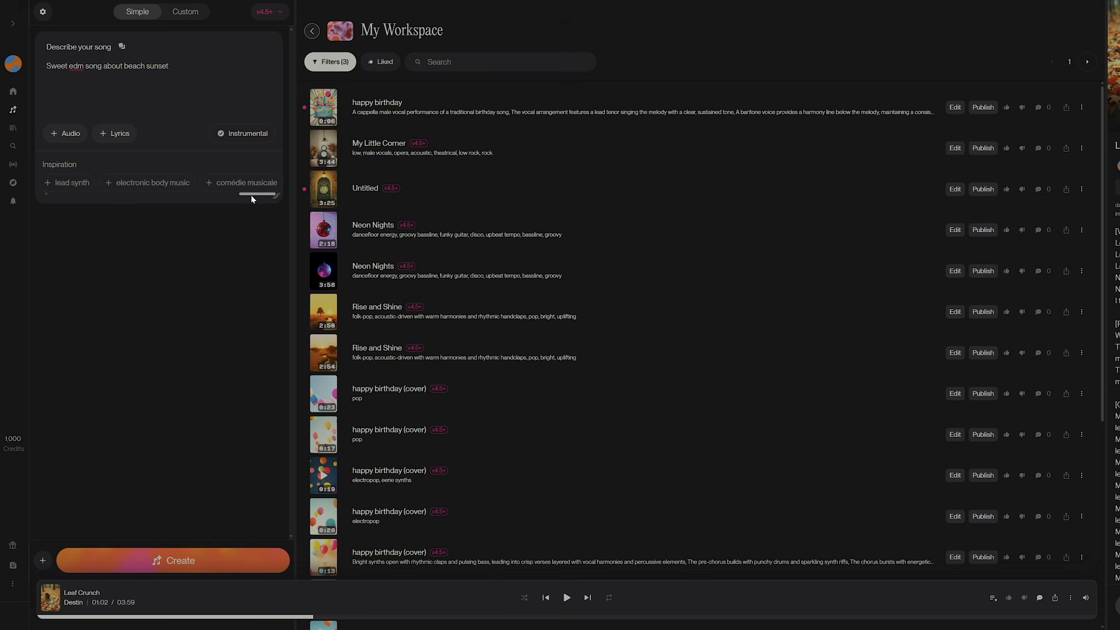
Step: Browse the suggested inspiration styles below the song description
drag(251, 195, 72, 195)
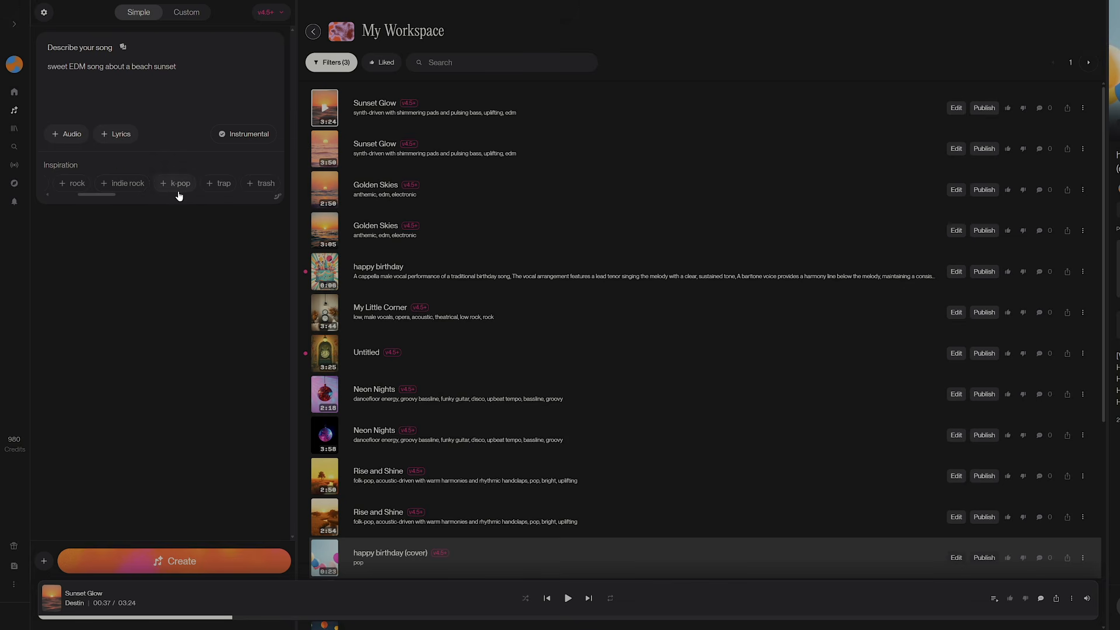
click(171, 185)
click(212, 187)
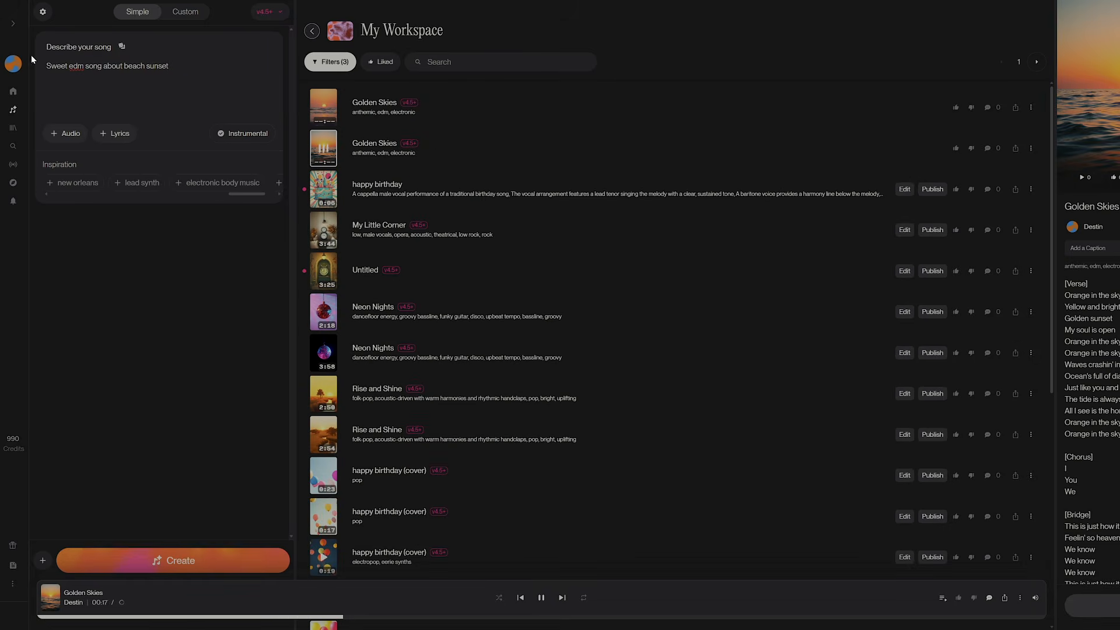
Step: Open the song settings and show the lyrics model choices
click(43, 12)
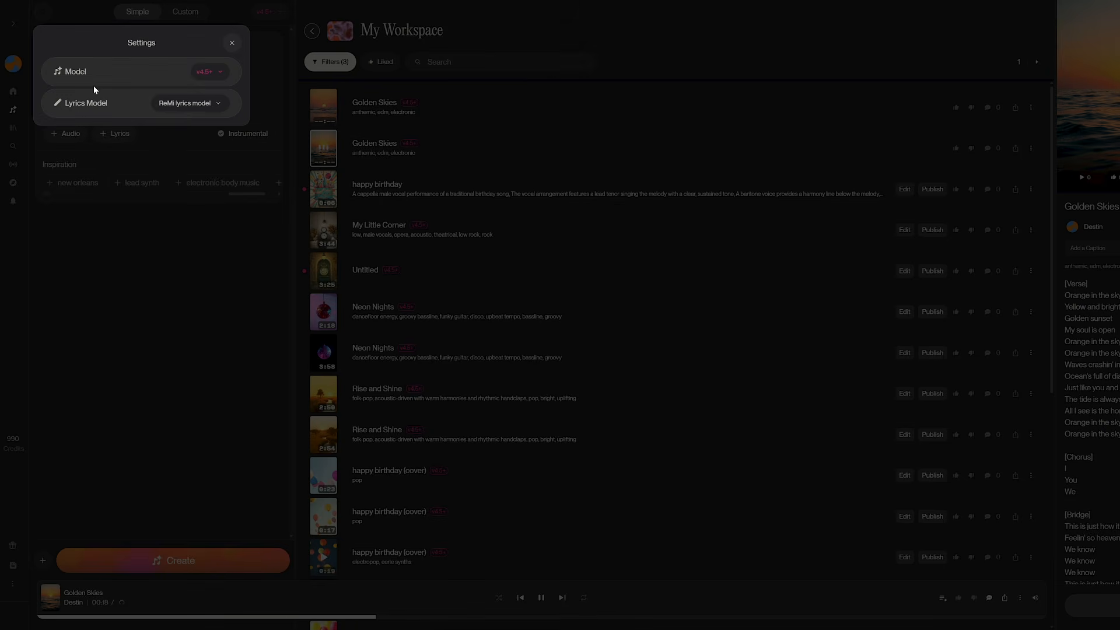
click(205, 107)
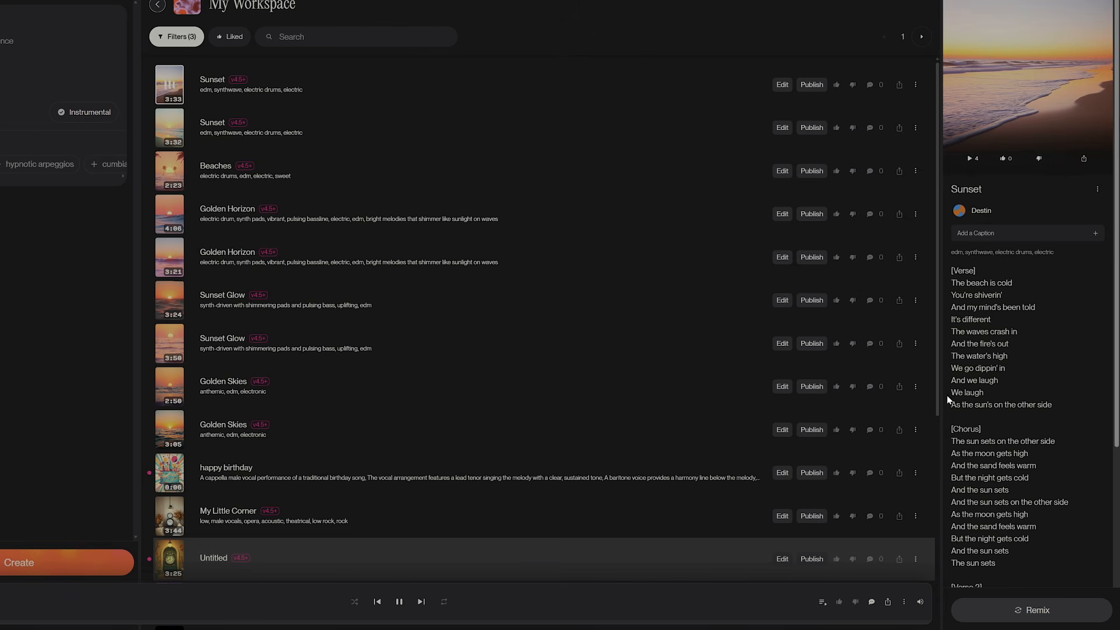
Step: Play the second Golden Skies song and read through the lyrics of the generated beach sunset songs, including Sunset and Sunset Glow
scroll(948, 399, down, 5)
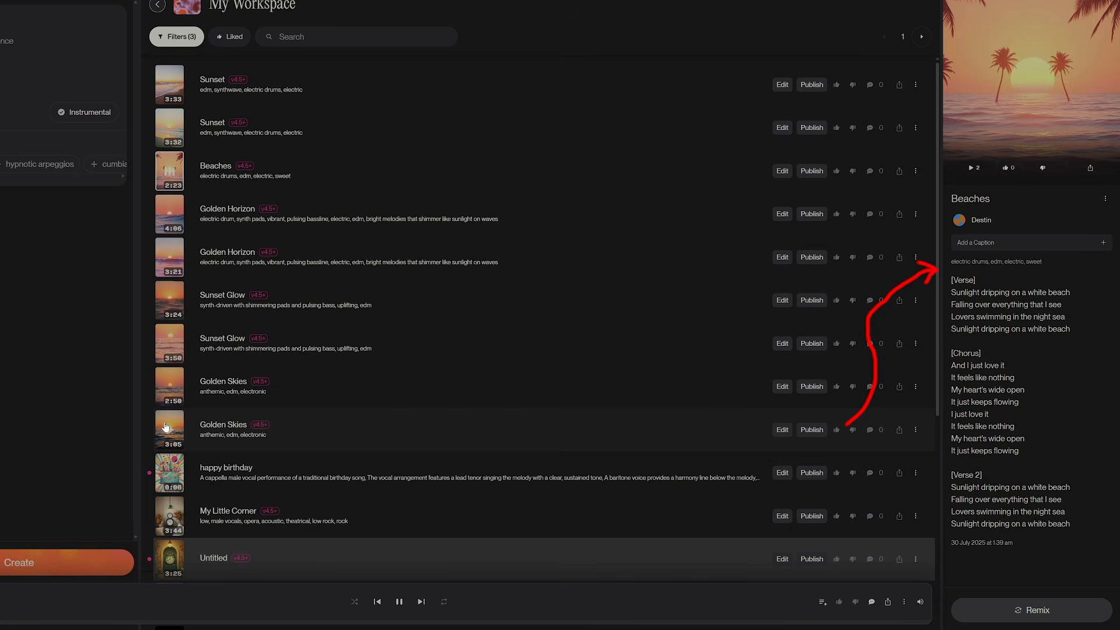
click(166, 430)
scroll(1014, 430, down, 2)
scroll(1015, 434, down, 1)
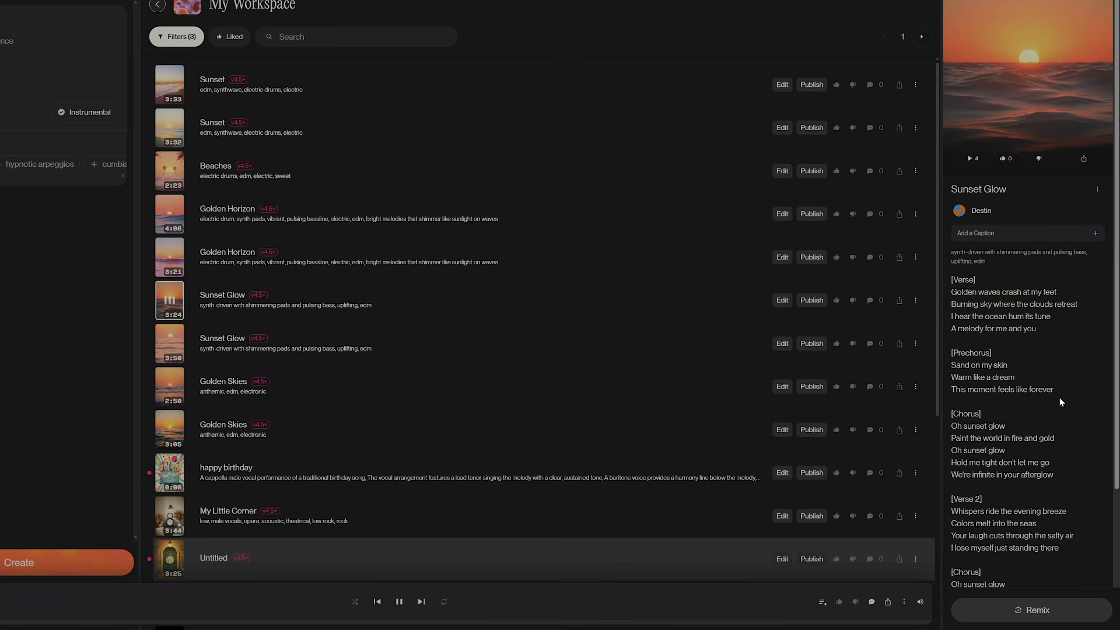
scroll(1059, 398, down, 4)
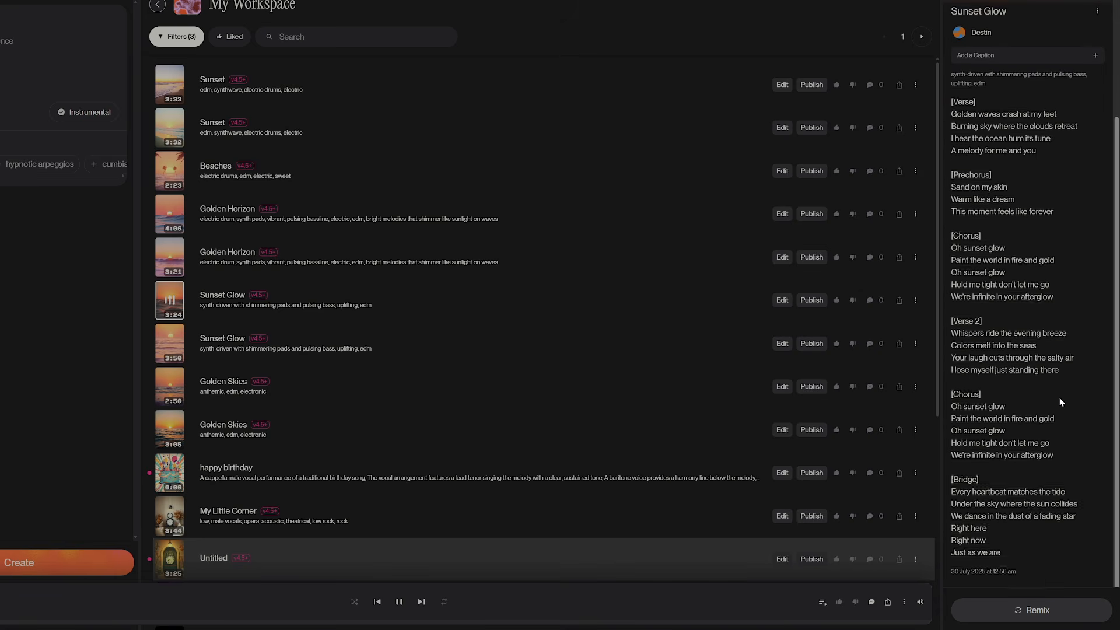
scroll(1058, 415, up, 3)
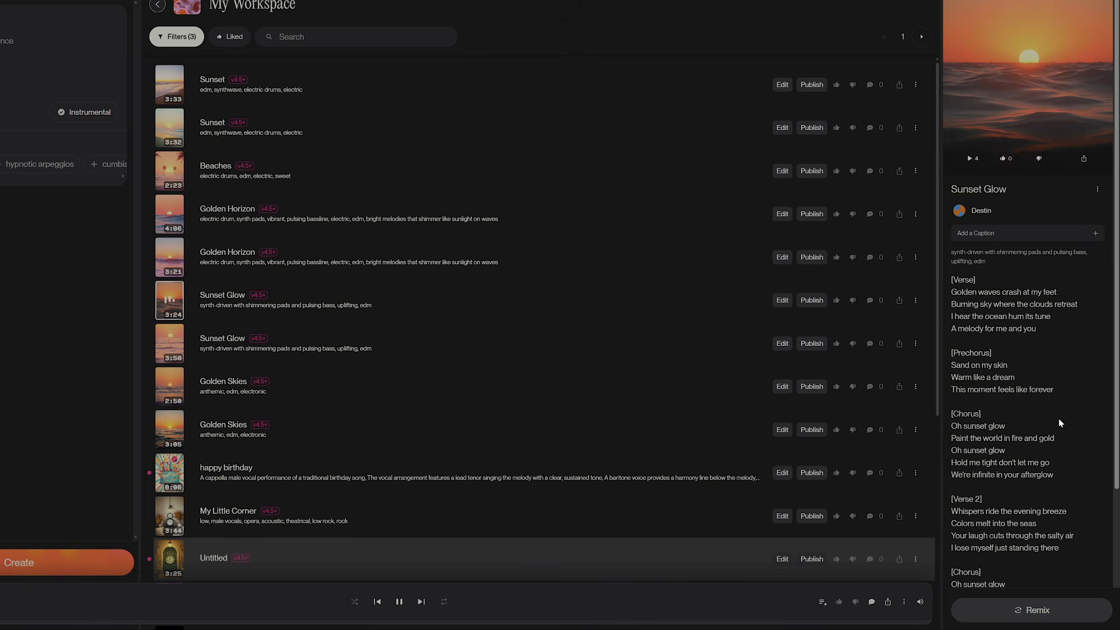
scroll(1059, 422, down, 3)
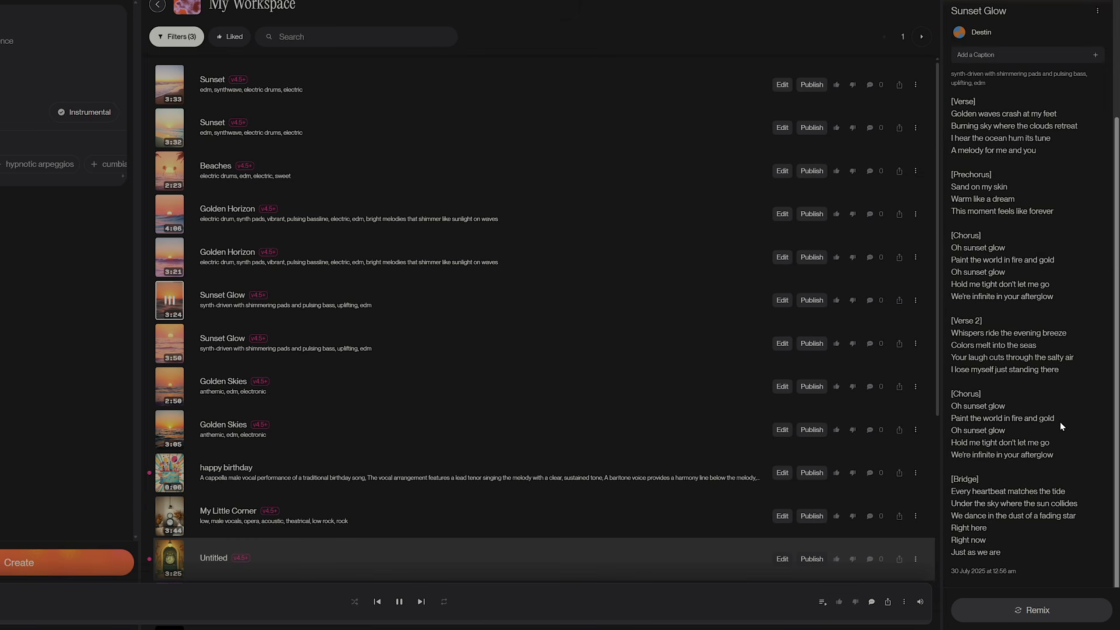
scroll(1059, 397, up, 3)
scroll(1059, 397, down, 3)
scroll(1059, 422, up, 3)
scroll(1060, 423, down, 3)
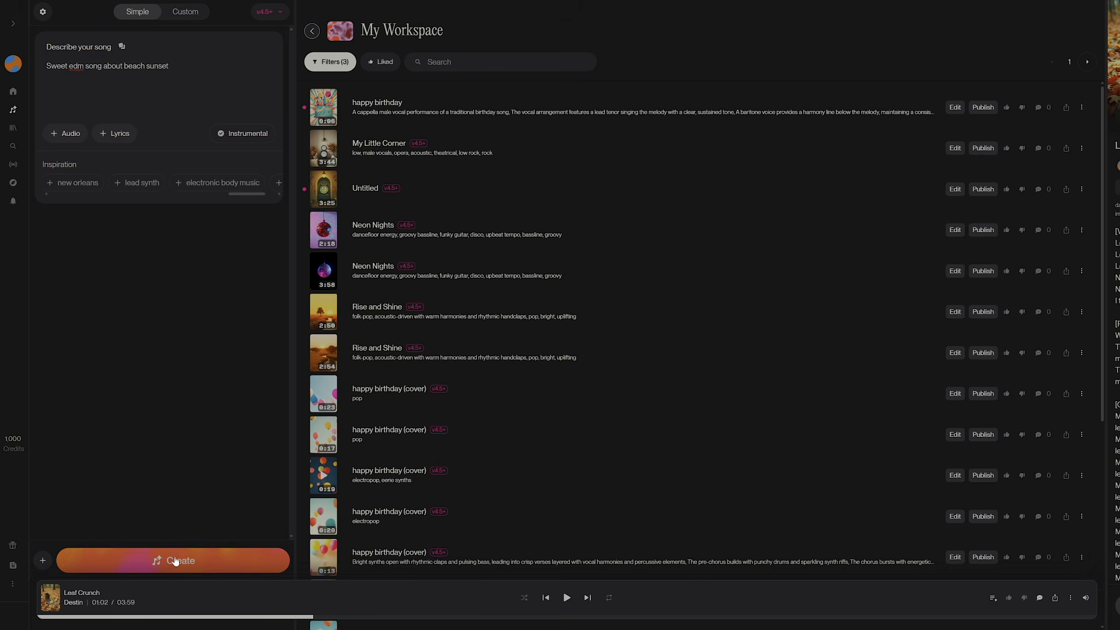
Step: Generate songs from the description "Sweet edm song about beach sunset" and play the first result
click(175, 560)
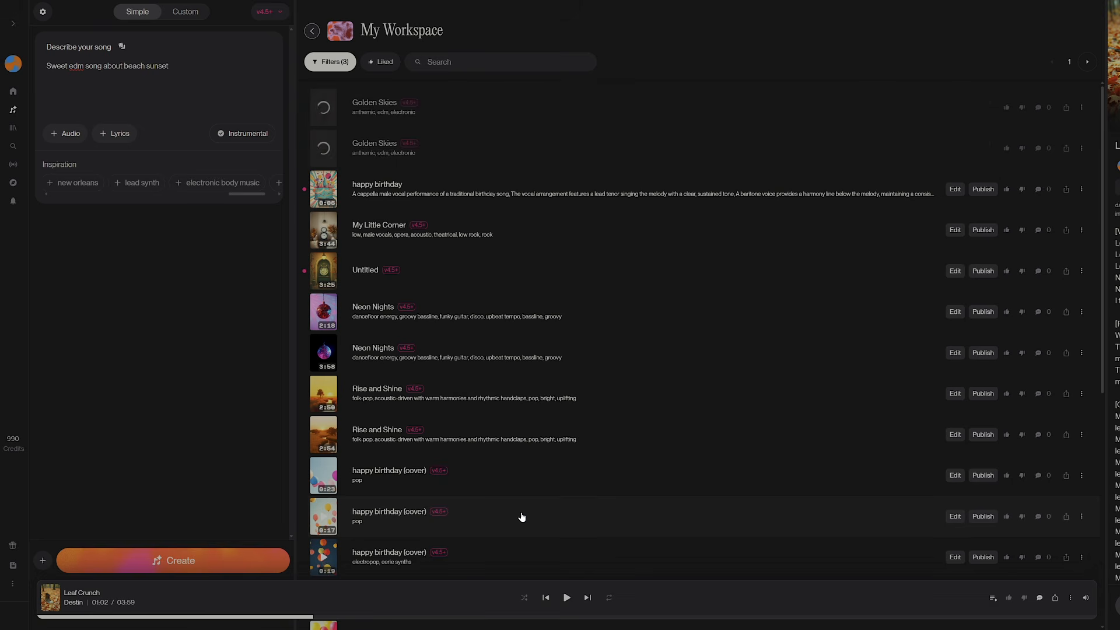
click(323, 109)
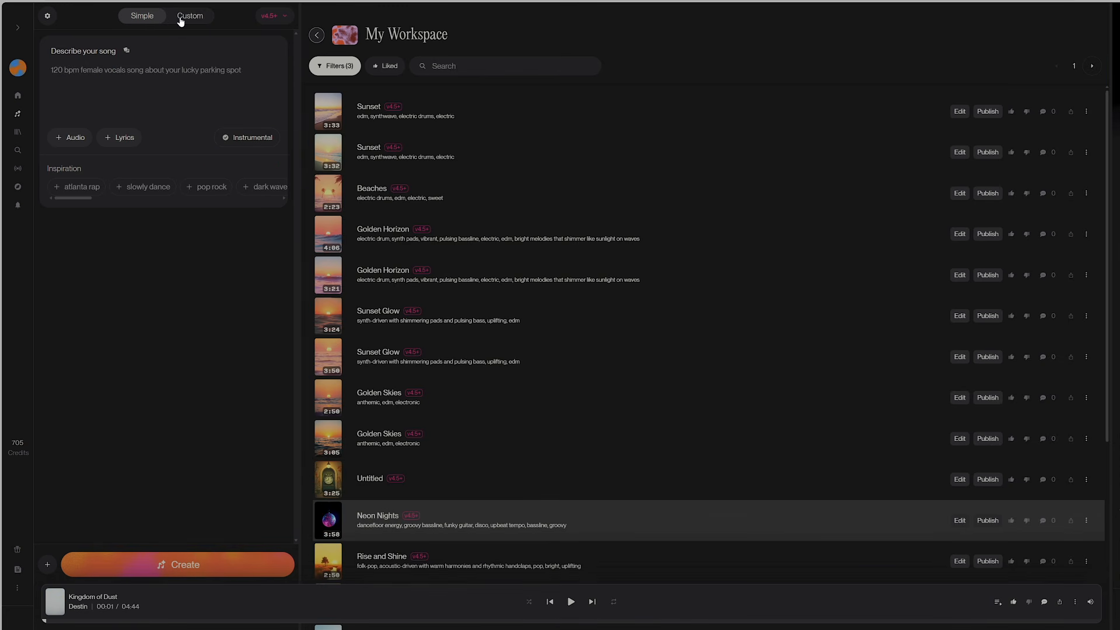
Step: Switch to Custom mode and upload the happy birthday recording as source audio
click(180, 19)
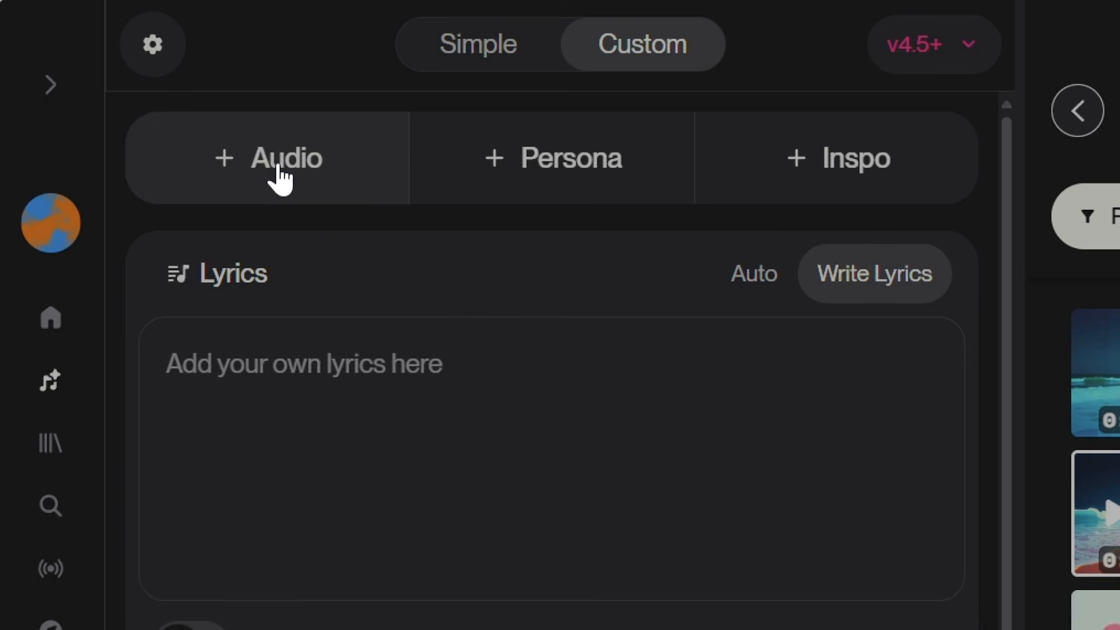
click(280, 178)
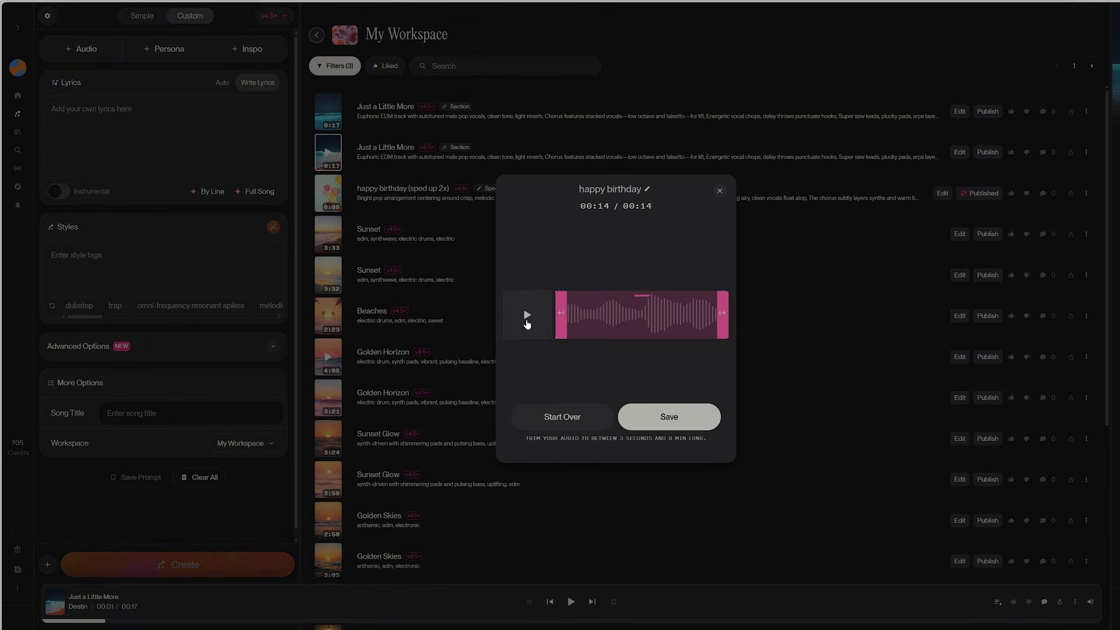
click(86, 52)
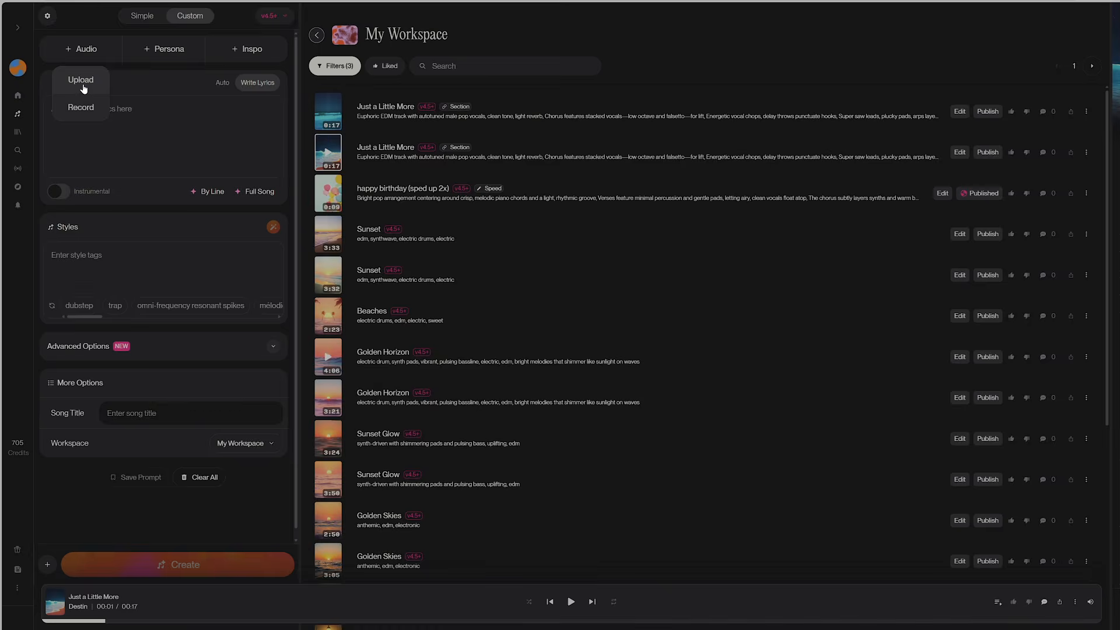
click(85, 85)
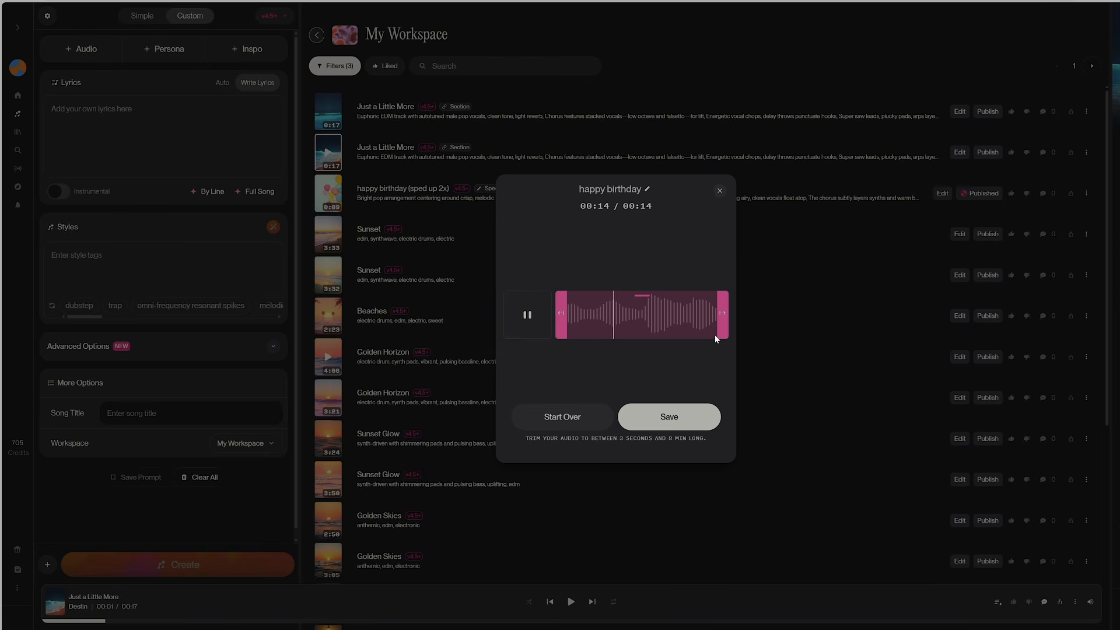
Step: Preview the happy birthday clip, trim its end and save it
key(space)
drag(722, 314, 635, 313)
click(632, 425)
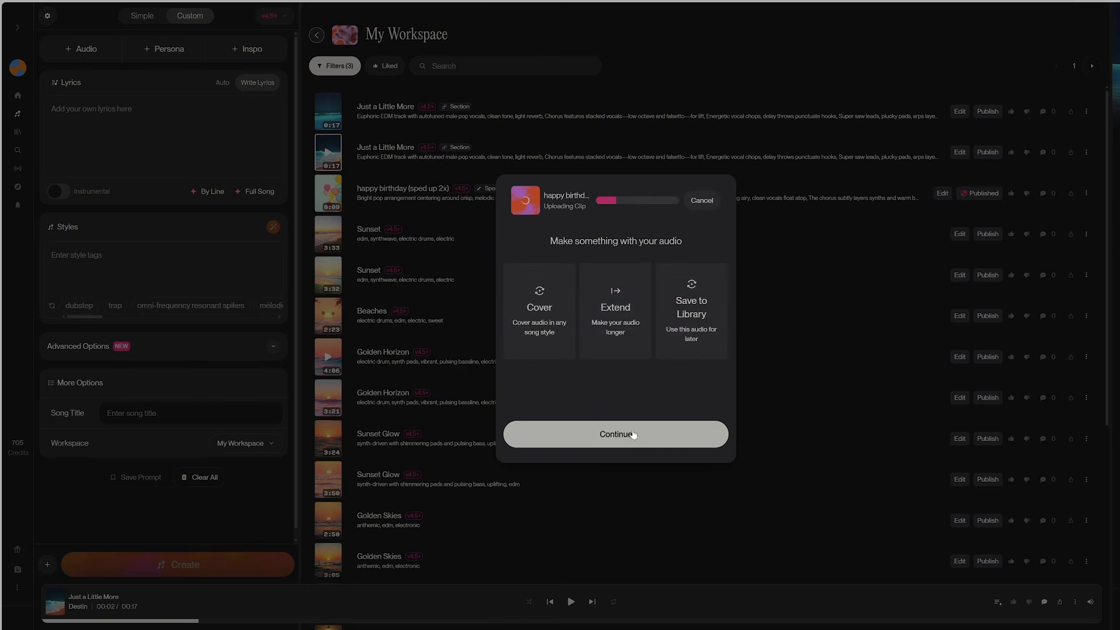
Step: Continue with the uploaded happy birthday clip as a Cover remix, play it and check its transcribed lyrics
click(627, 439)
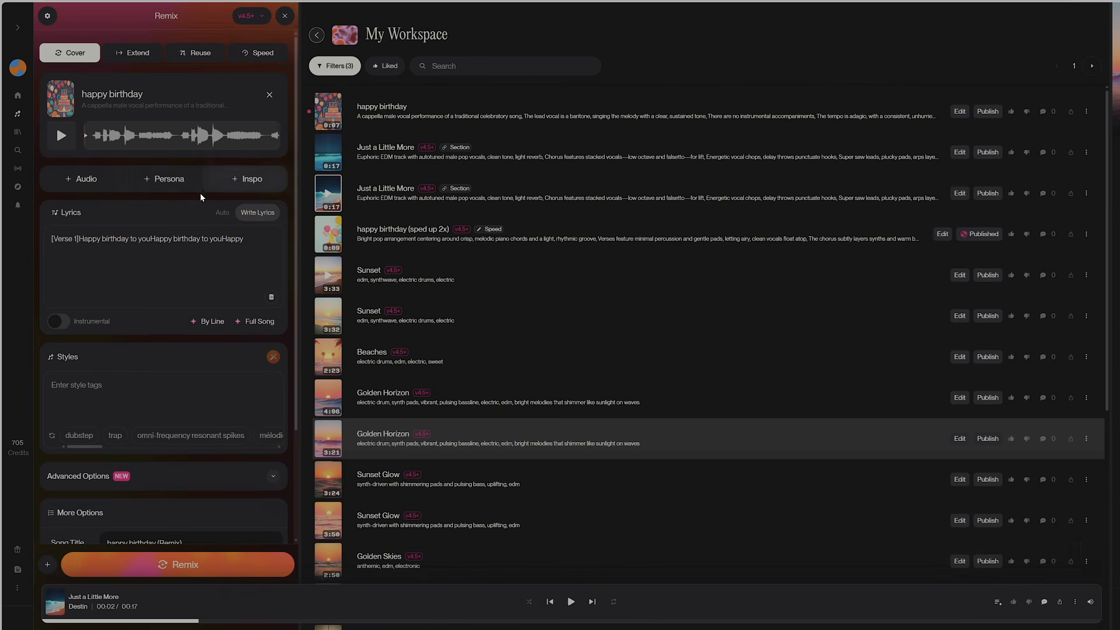
click(62, 136)
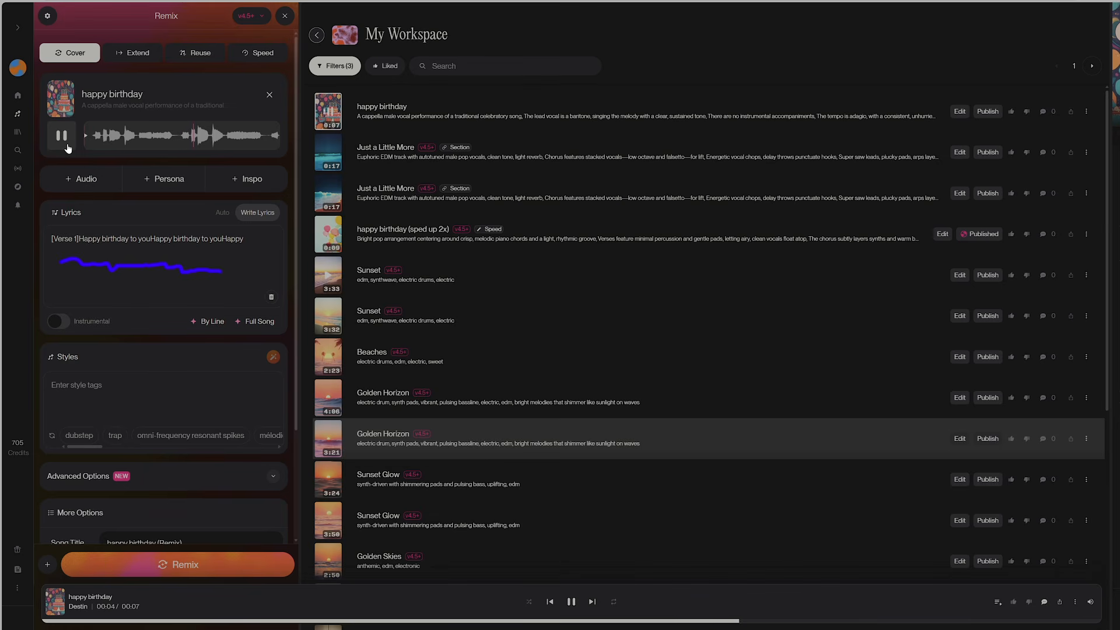
click(139, 239)
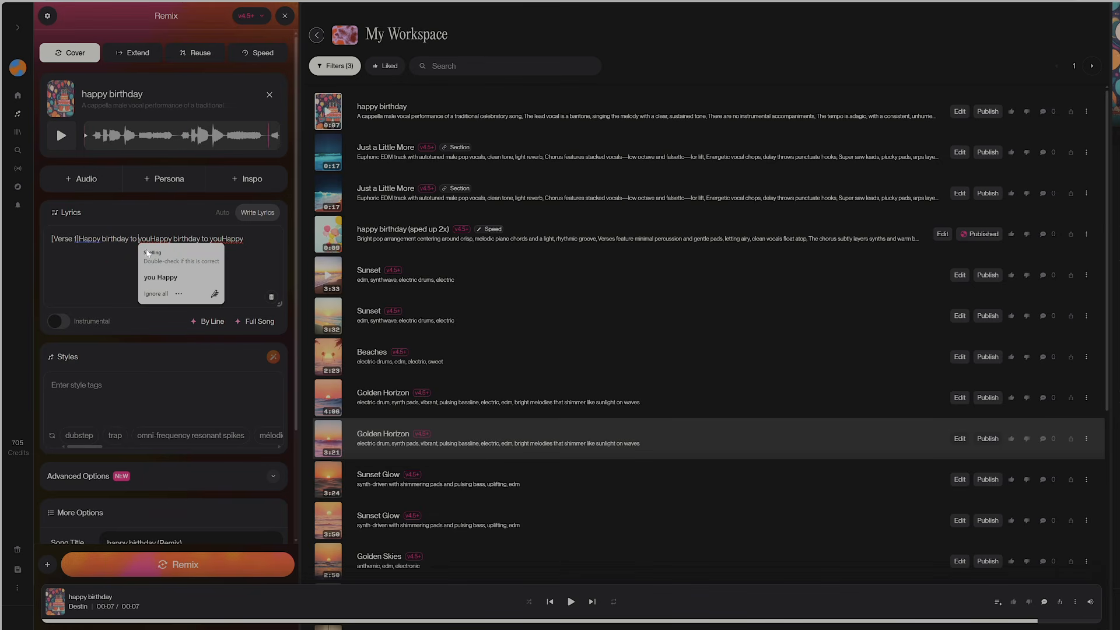
click(247, 248)
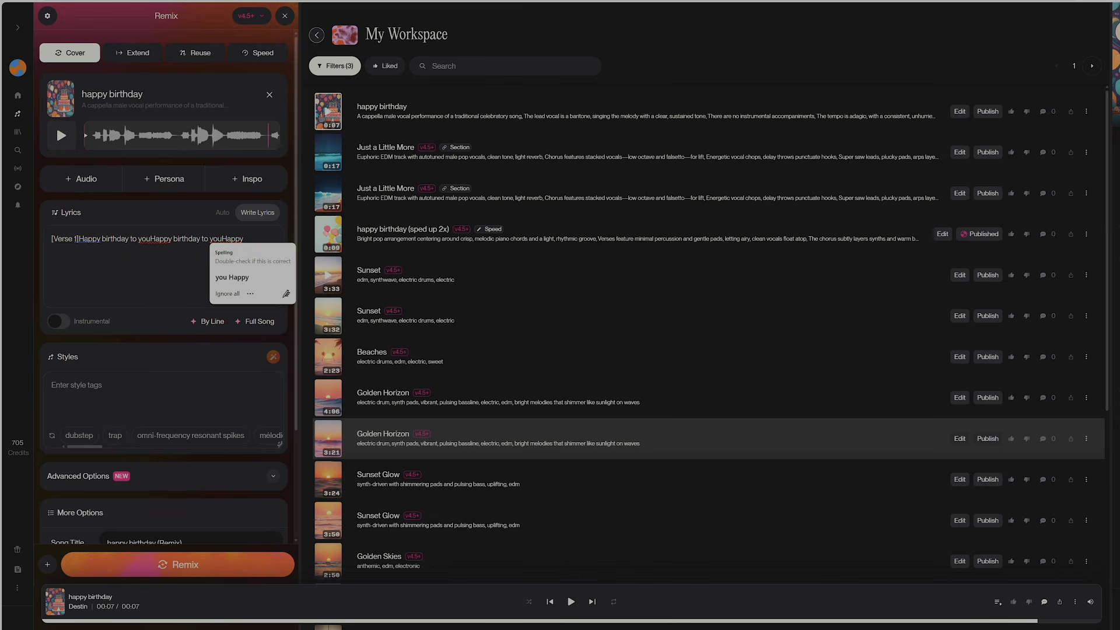
Step: Enter "Euphoric EDM" as the style, expand it with the creative prompt boost and read the resulting description
click(202, 398)
scroll(202, 398, down, 3)
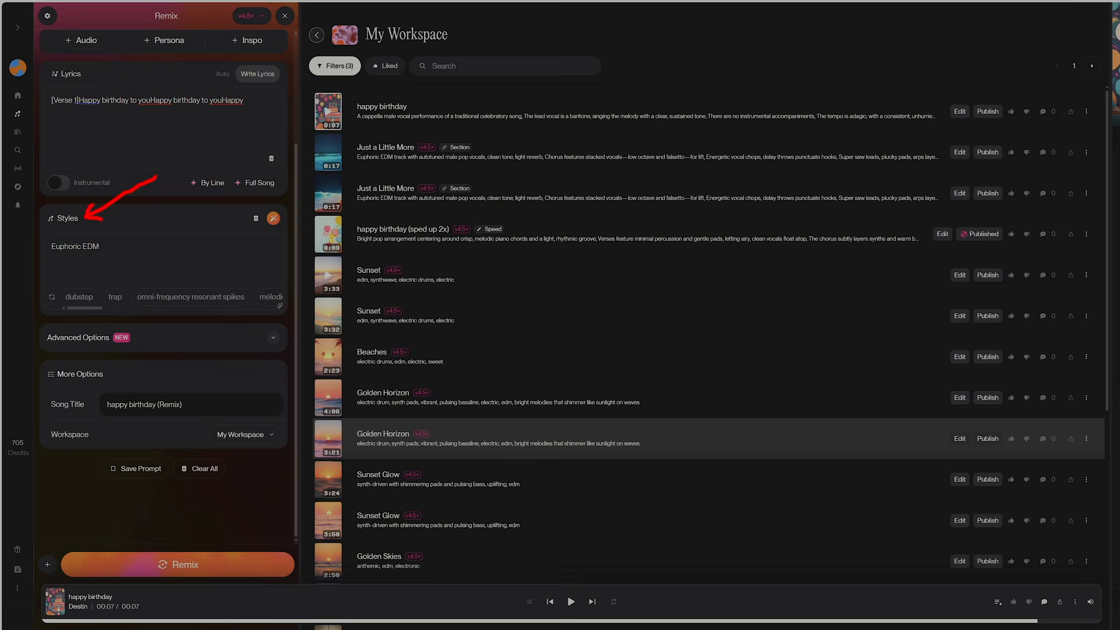
scroll(206, 286, up, 1)
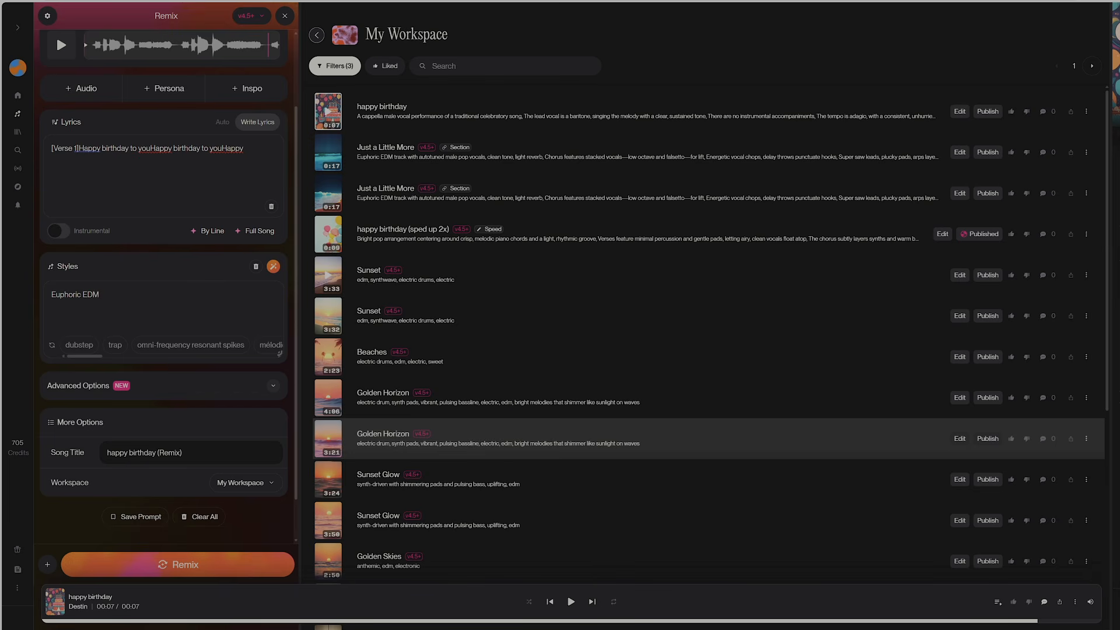
click(273, 267)
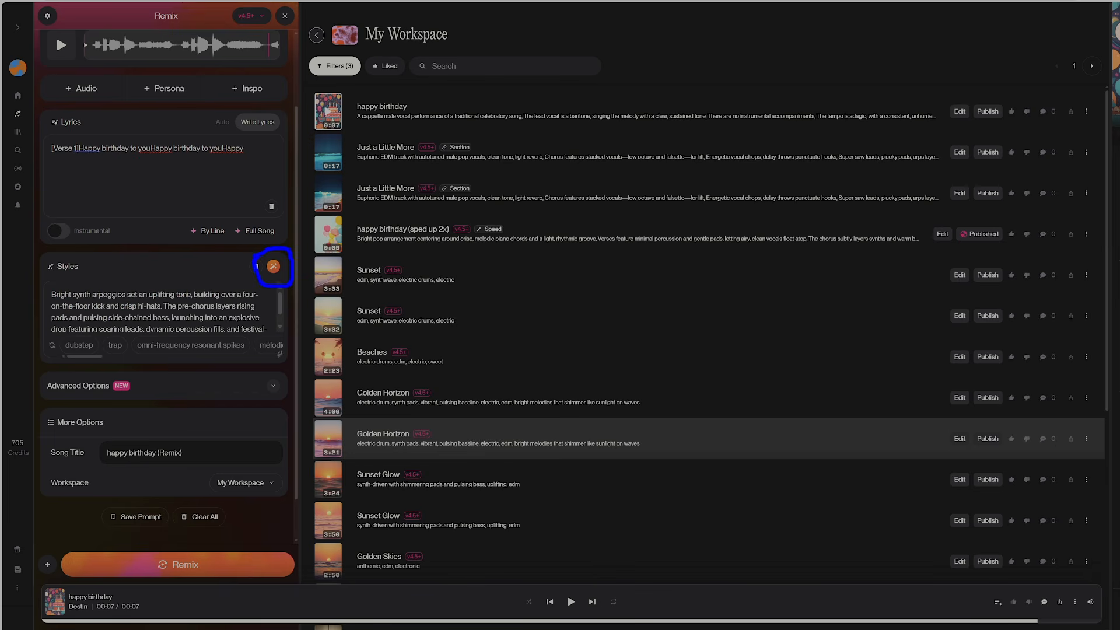
scroll(185, 313, up, 2)
scroll(184, 312, down, 3)
scroll(184, 268, down, 1)
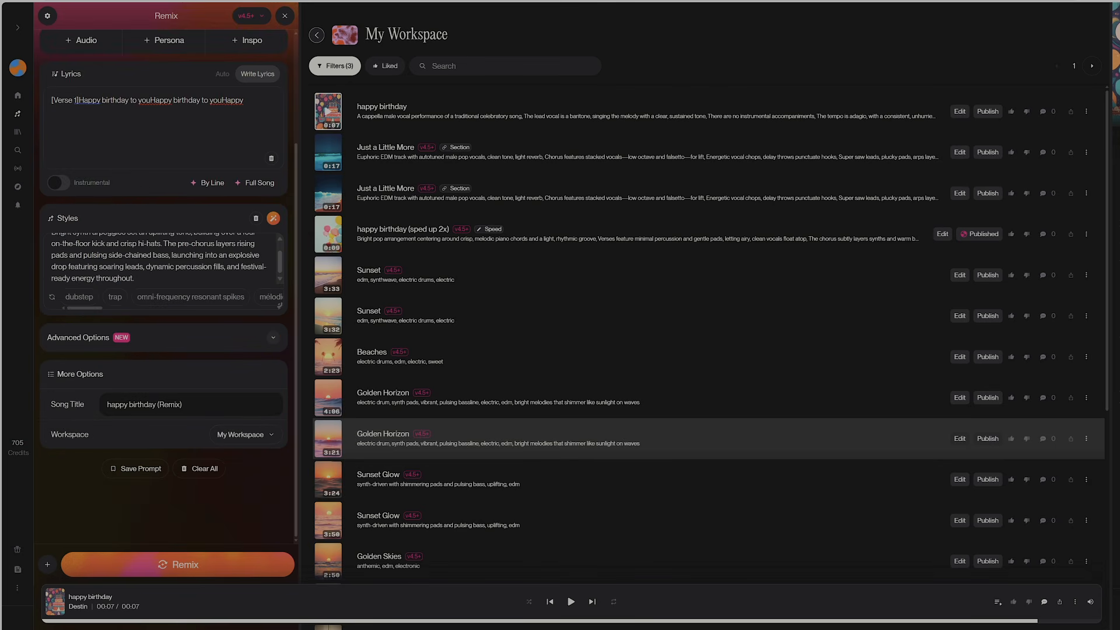
scroll(157, 262, up, 2)
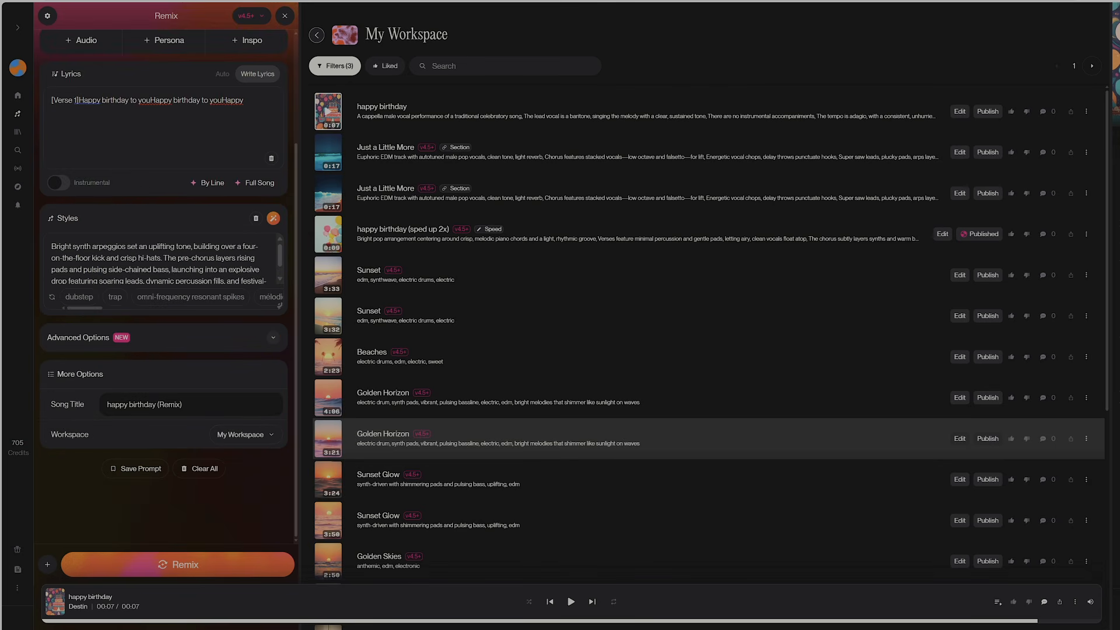
scroll(158, 263, down, 1)
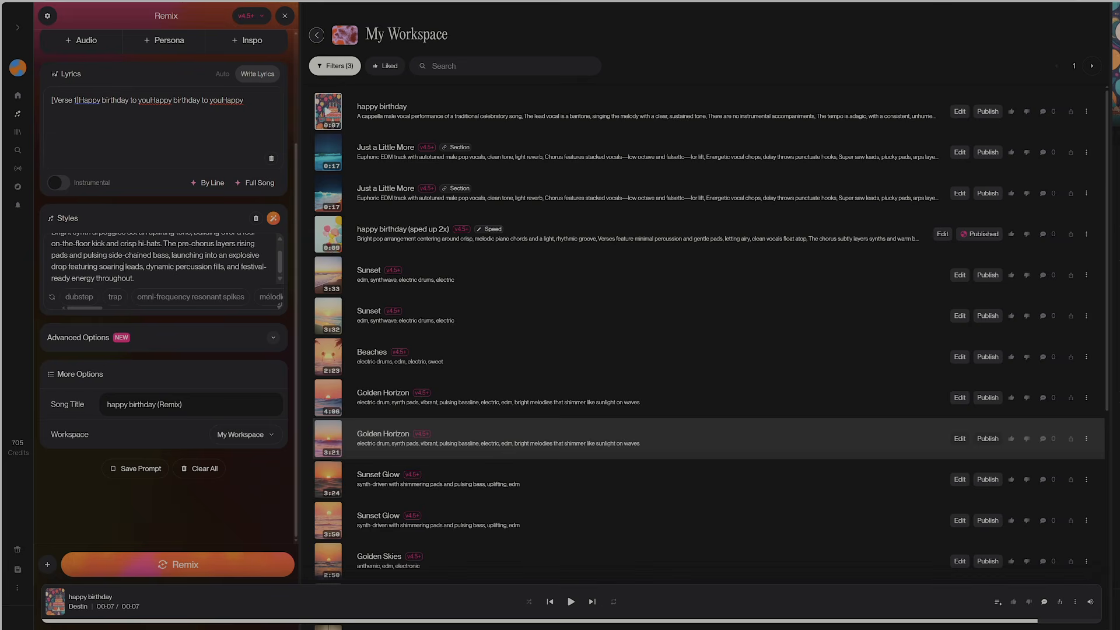
Step: Replace the style text with the detailed prompt starting "Euphoric EDM track with autotuned male pop vocals" and enlarge the style box to fit it
key(ctrl+a)
text(Euphoric EDM track with autotuned male pop vocals, clean tone, light reverb, Chorus features stacked vocals—low octave and falsetto—for lift, Energetic vocal chops, delay throws punctuate hooks, Super saw leads, plucky pads, arps layer over sidechained bass, Driving four-on-the-floor kick, crisp snare/clap on 2 & 4, Risers, sweeps, and impacts highlight transitions, Wide, bright, and loud master amplifies the summer house)
drag(280, 443, 282, 502)
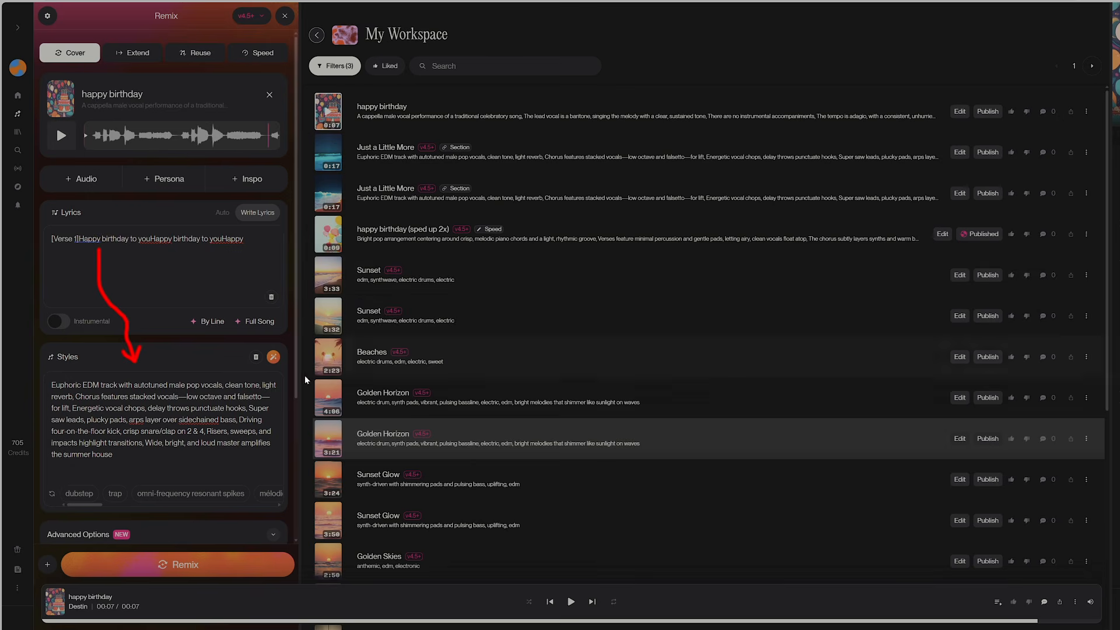
scroll(220, 322, down, 1)
scroll(220, 322, up, 1)
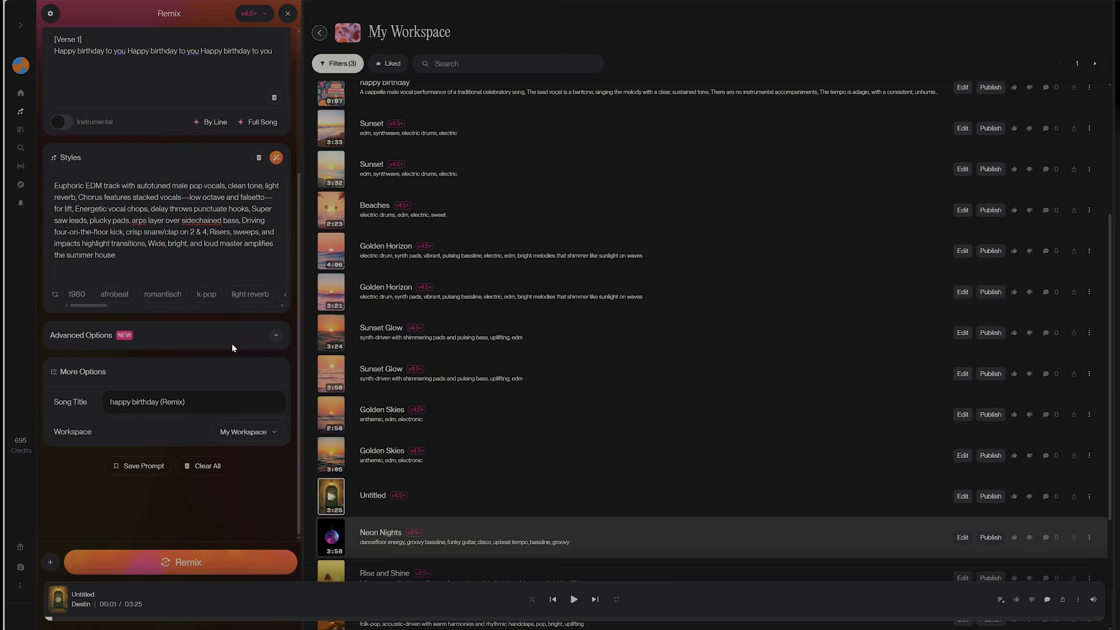
Step: Expand the remix's advanced options and look over the Weirdness, Style Influence and Audio Influence sliders
click(276, 338)
scroll(197, 381, down, 2)
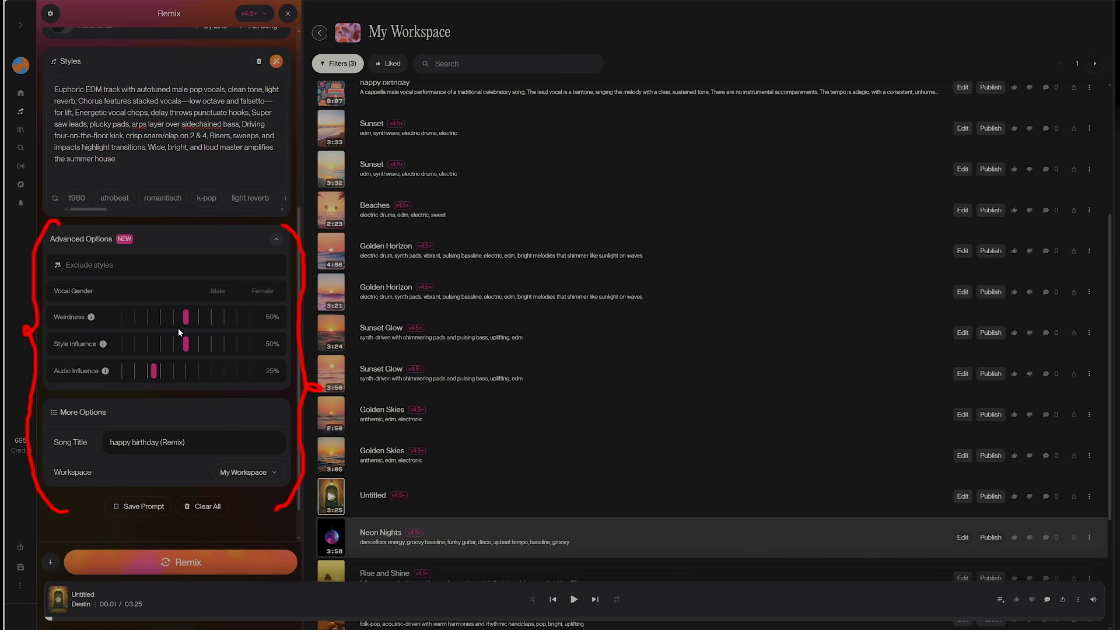
drag(194, 320, 190, 374)
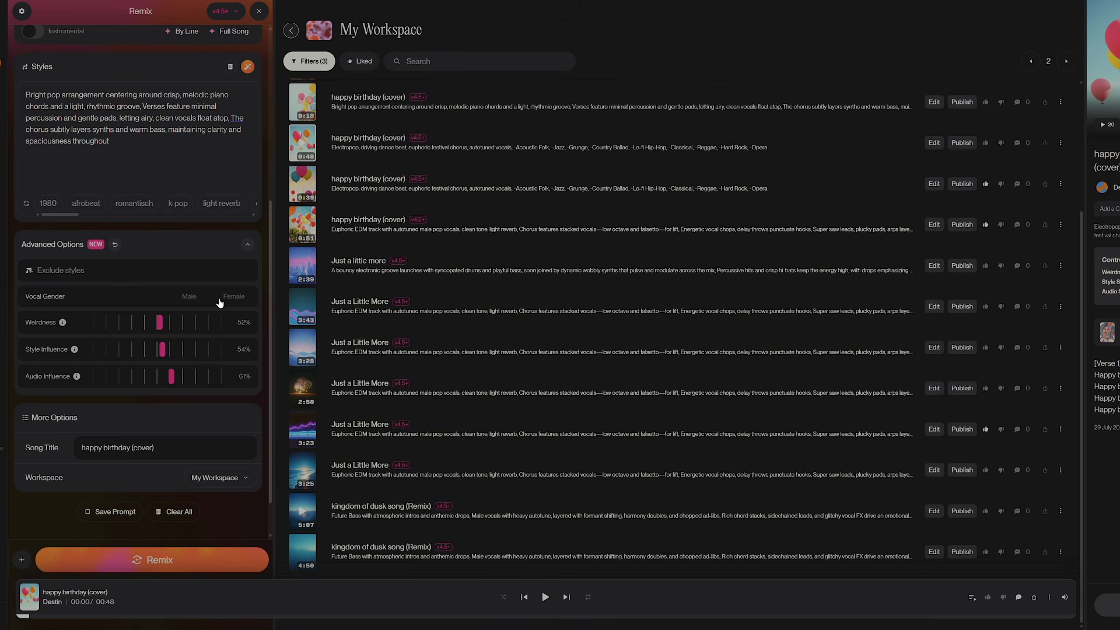
Step: Try the Female and Male vocal gender options and play a happy birthday cover and the source recording
click(229, 299)
click(302, 102)
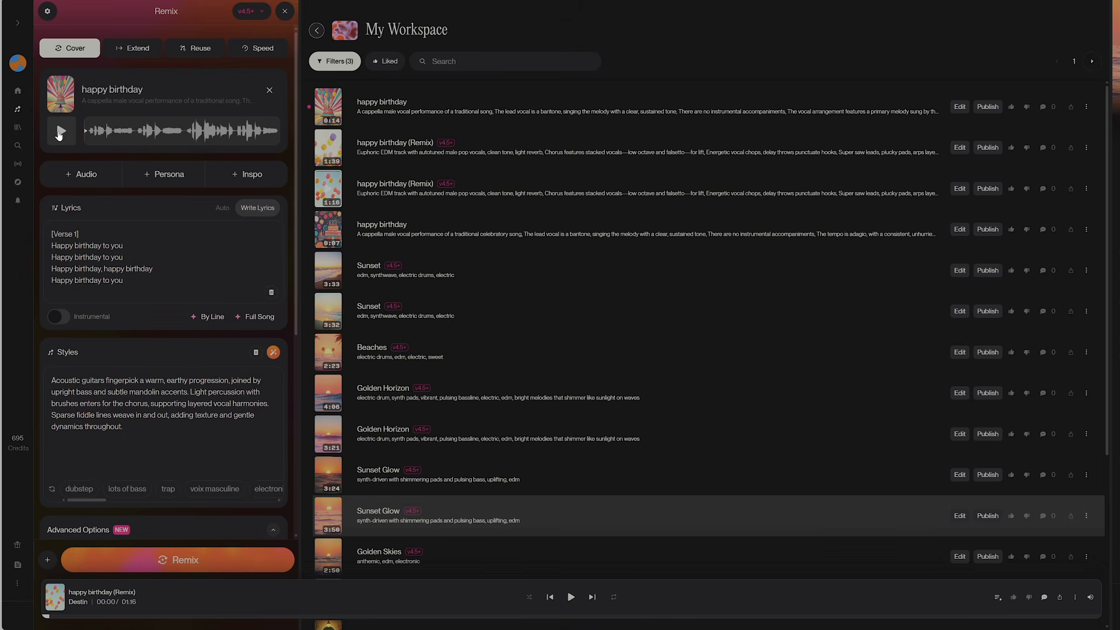
click(59, 135)
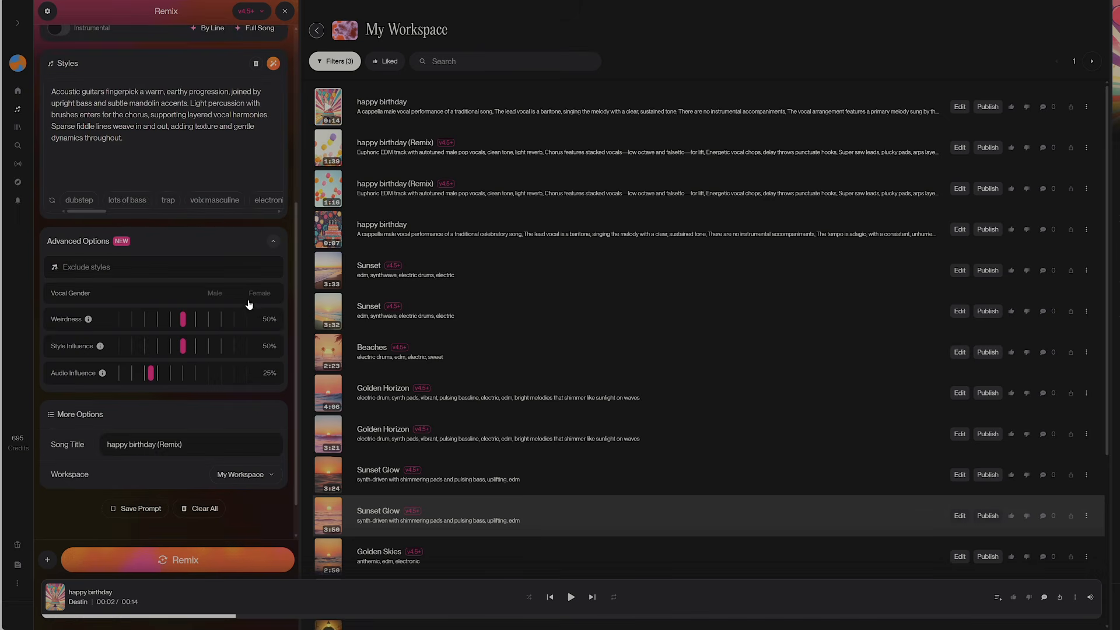
click(214, 297)
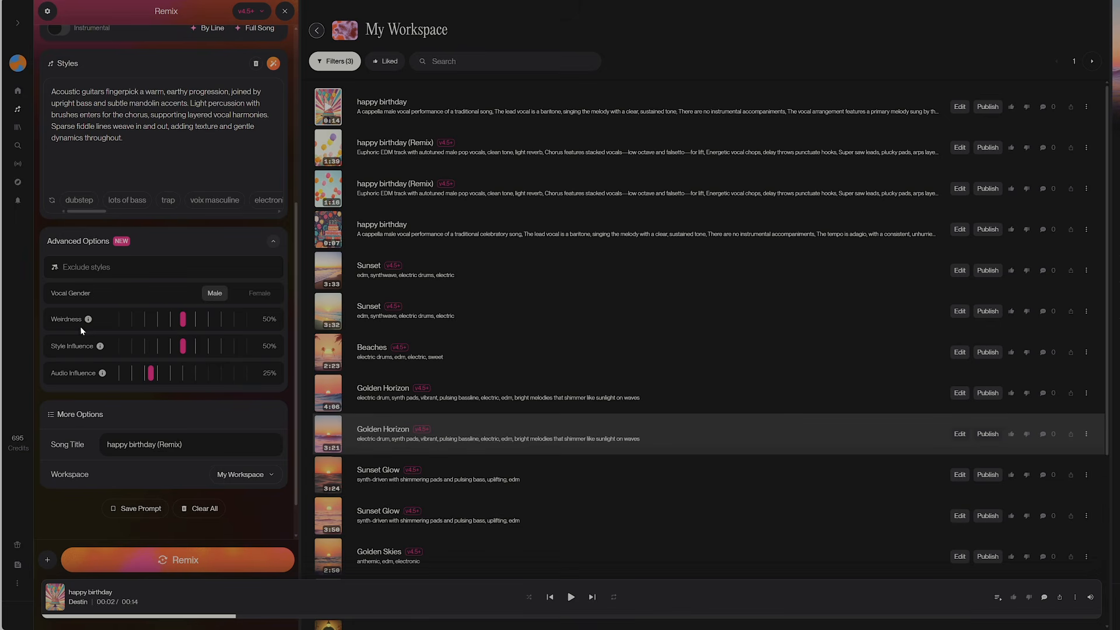
click(214, 293)
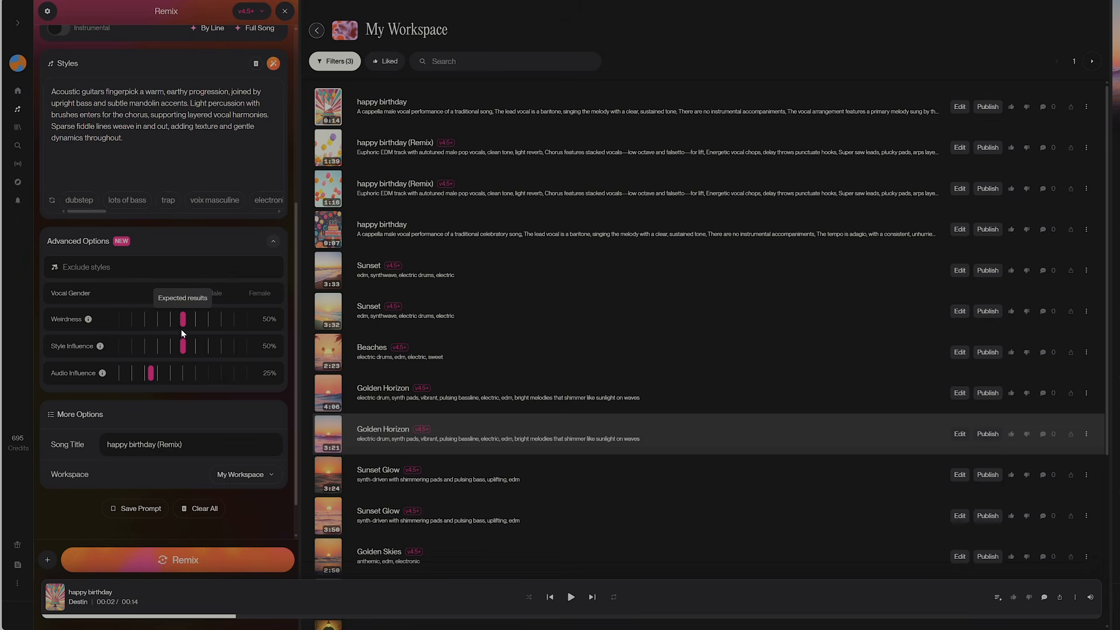
Step: Set Style Influence to 90% and Audio Influence to 95%, and generate the folk remix of happy birthday
mouse_move(100, 347)
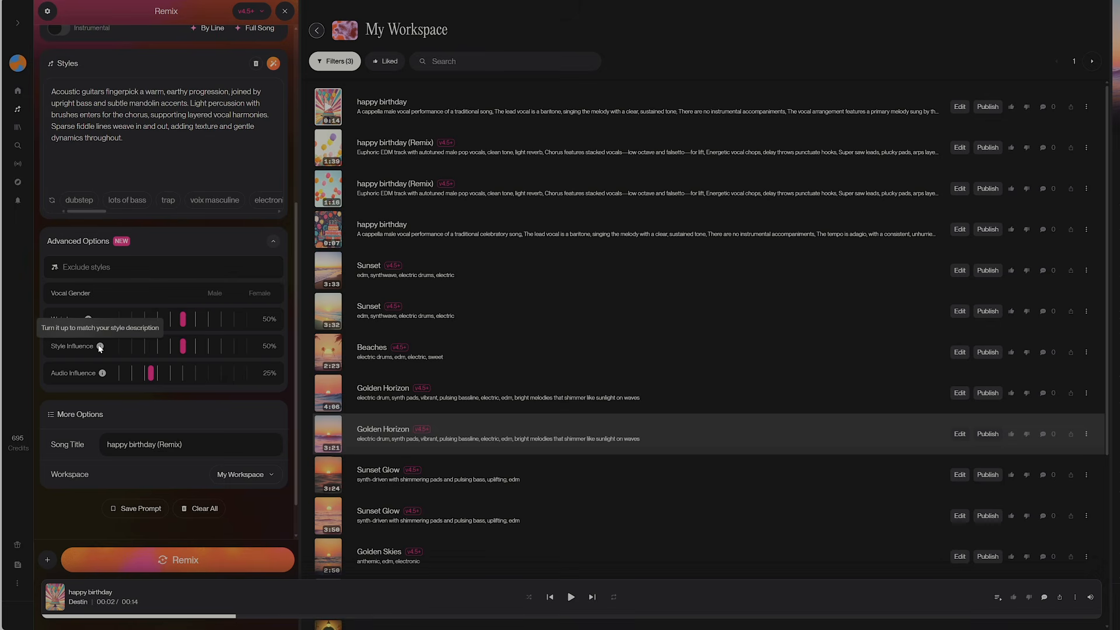
drag(181, 345, 233, 351)
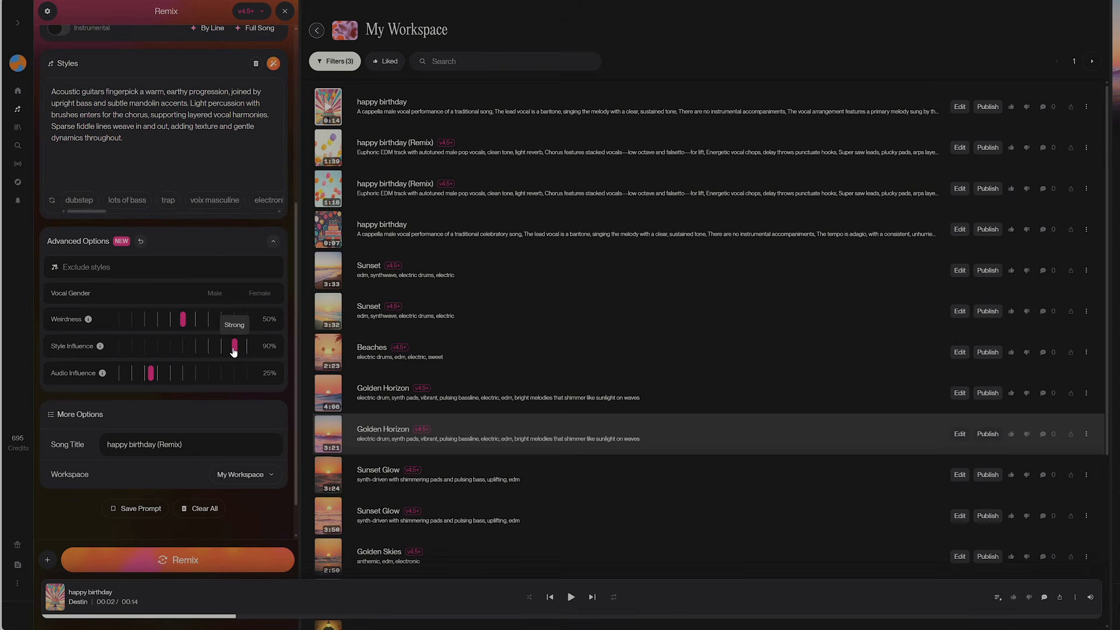
mouse_move(148, 379)
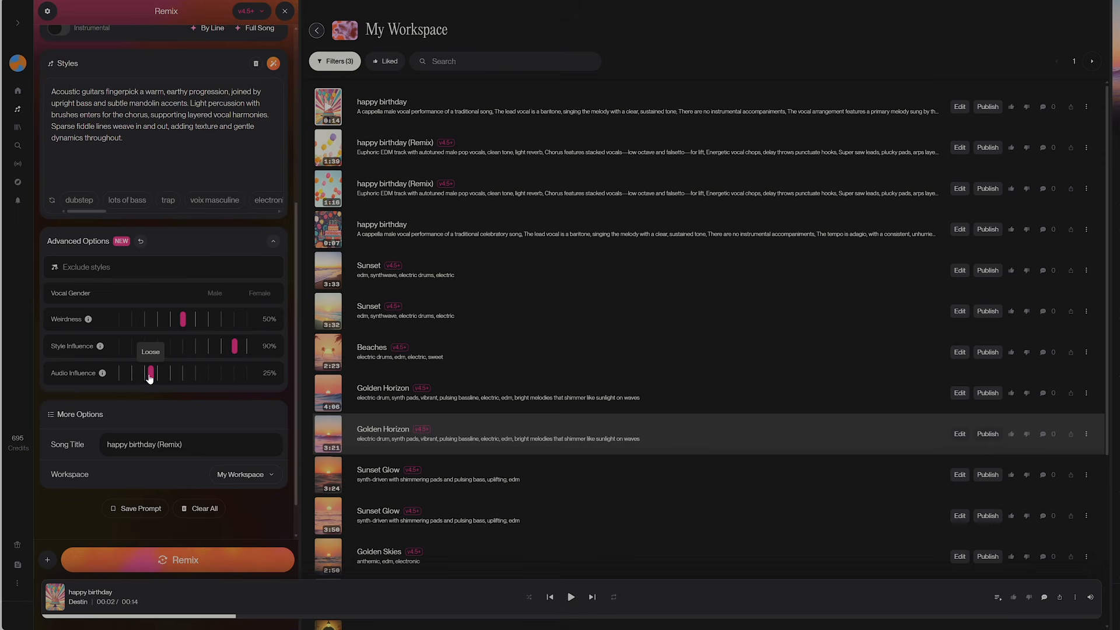
drag(151, 378, 241, 384)
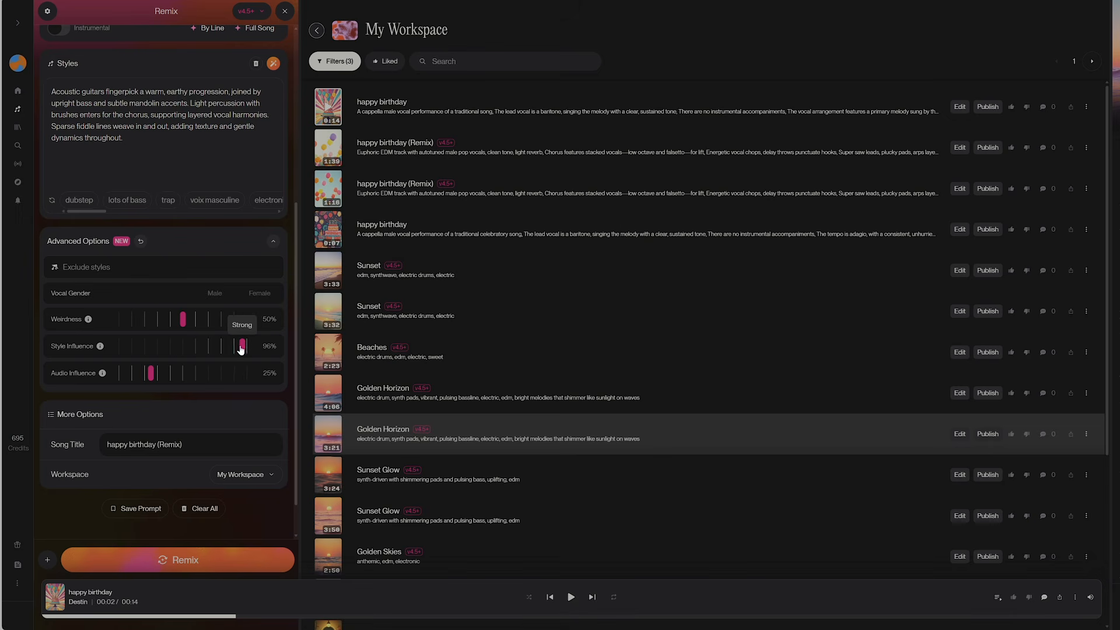
drag(242, 348, 233, 352)
mouse_move(149, 380)
drag(151, 378, 241, 384)
click(216, 562)
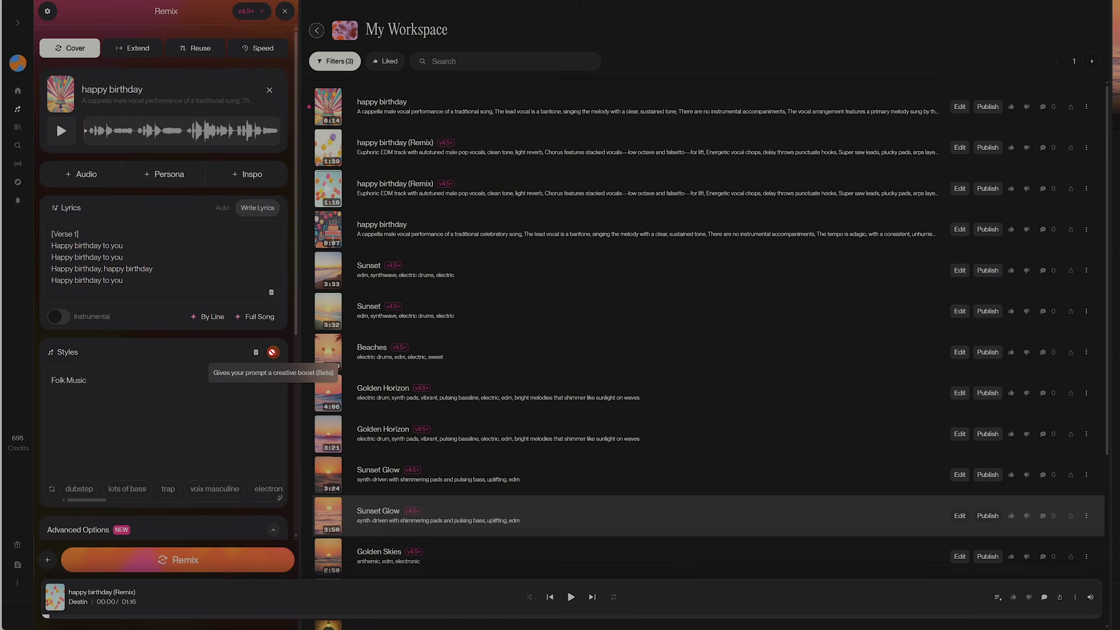
Step: Expand the "Folk Music" style with the creative boost and play both new acoustic happy birthday remixes
click(272, 353)
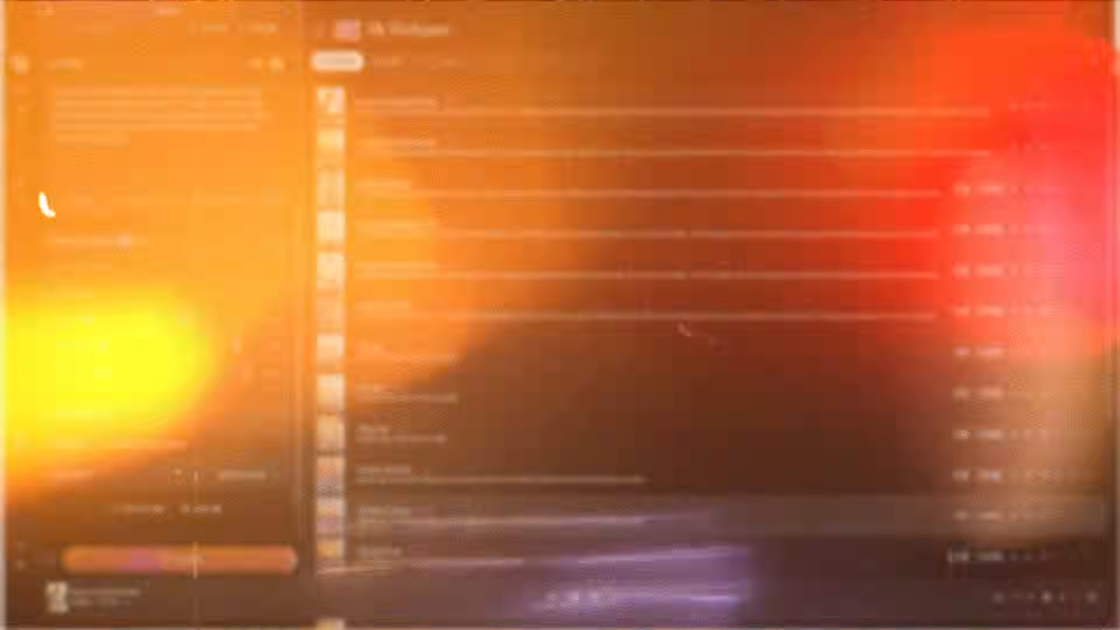
click(331, 108)
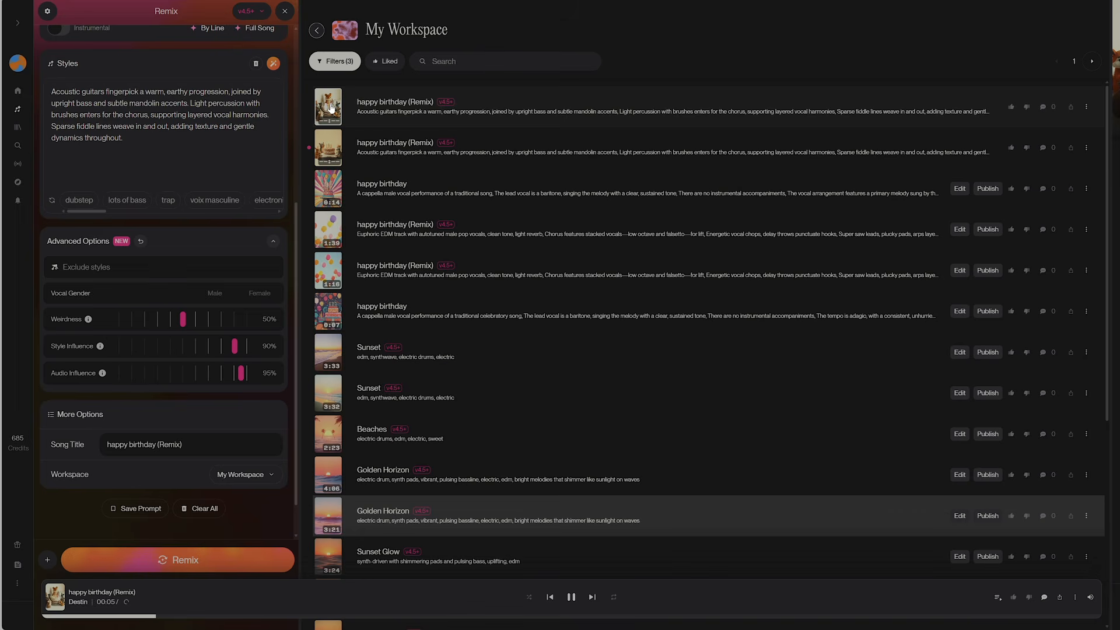
click(327, 151)
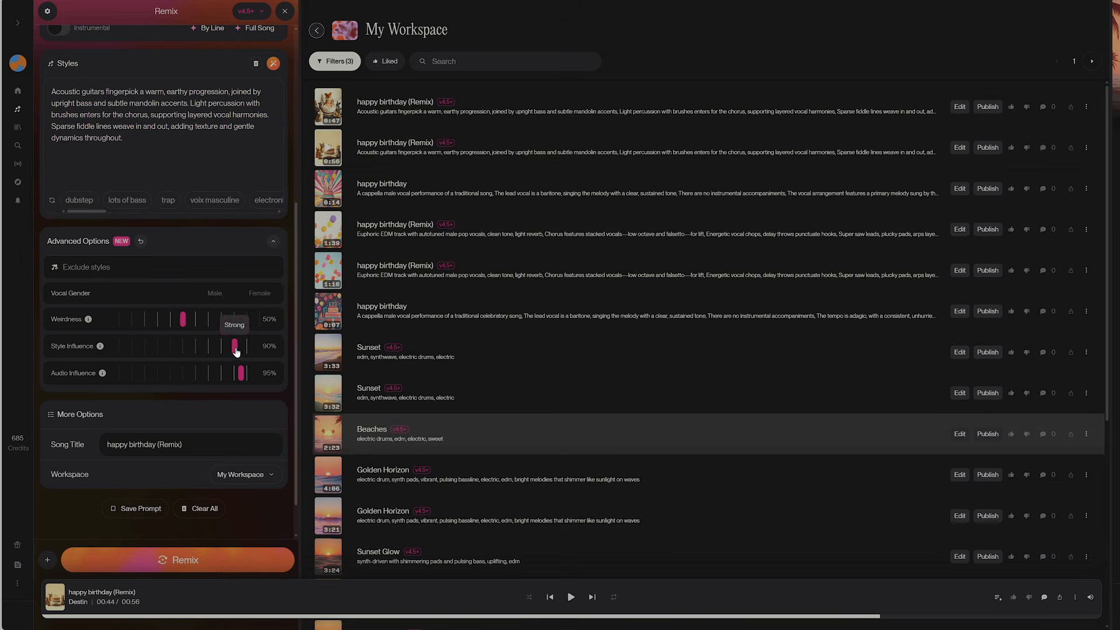
Step: Lower Style Influence to 20%, raise Audio Influence to 100% and generate another pair of remixes
drag(235, 350, 171, 350)
scroll(170, 350, down, 2)
drag(171, 301, 144, 309)
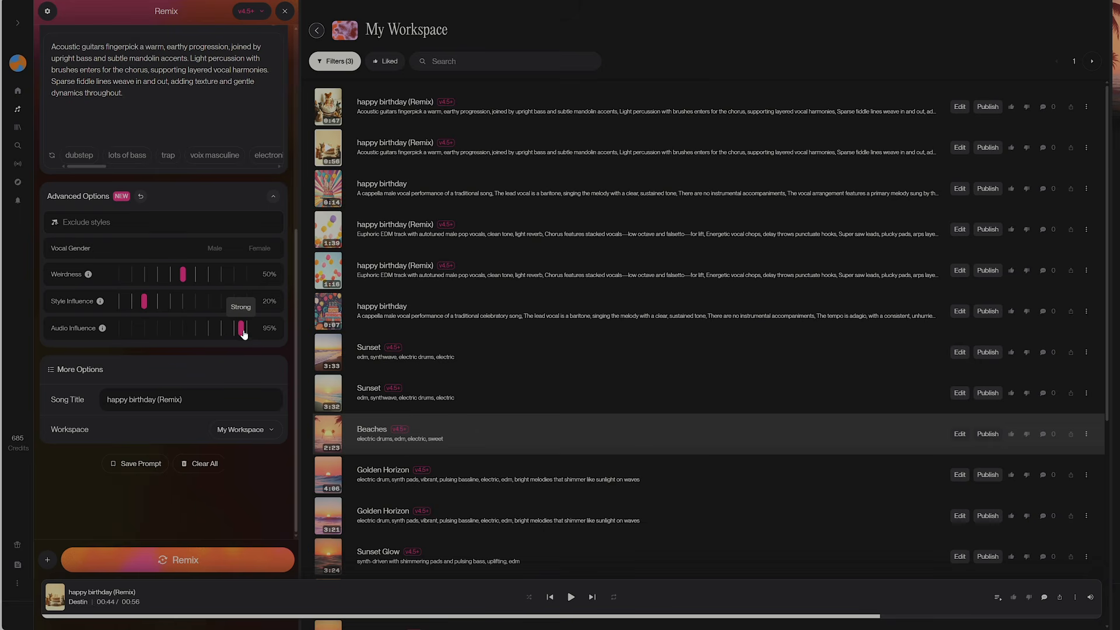
drag(241, 331, 250, 332)
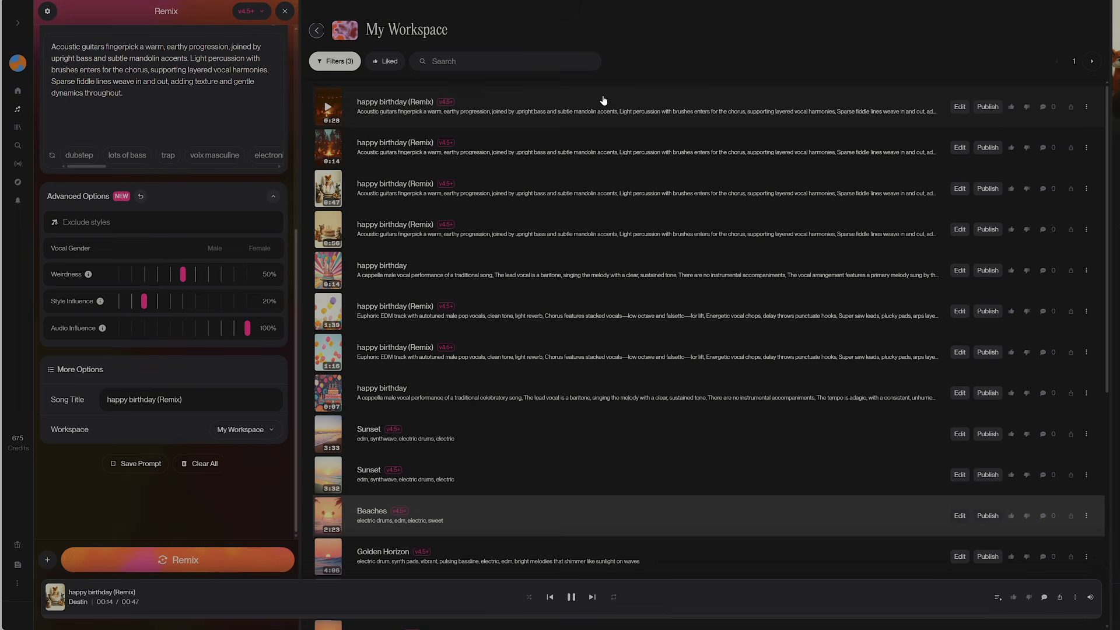
Step: Set Style Influence to 0% and generate the happy birthday remix again
drag(144, 305, 124, 309)
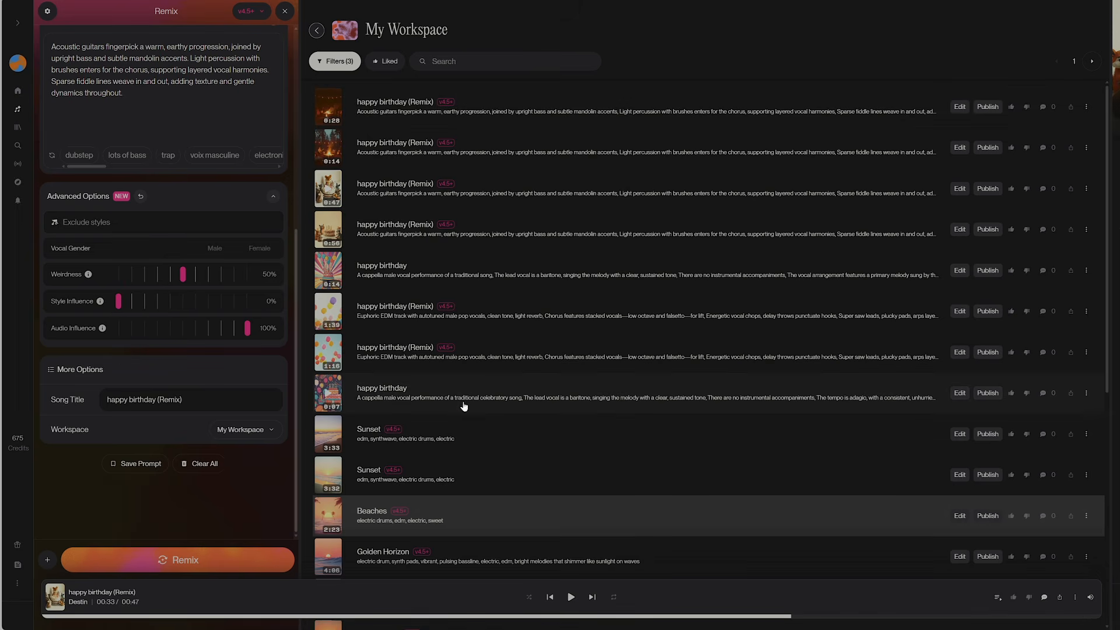
click(238, 560)
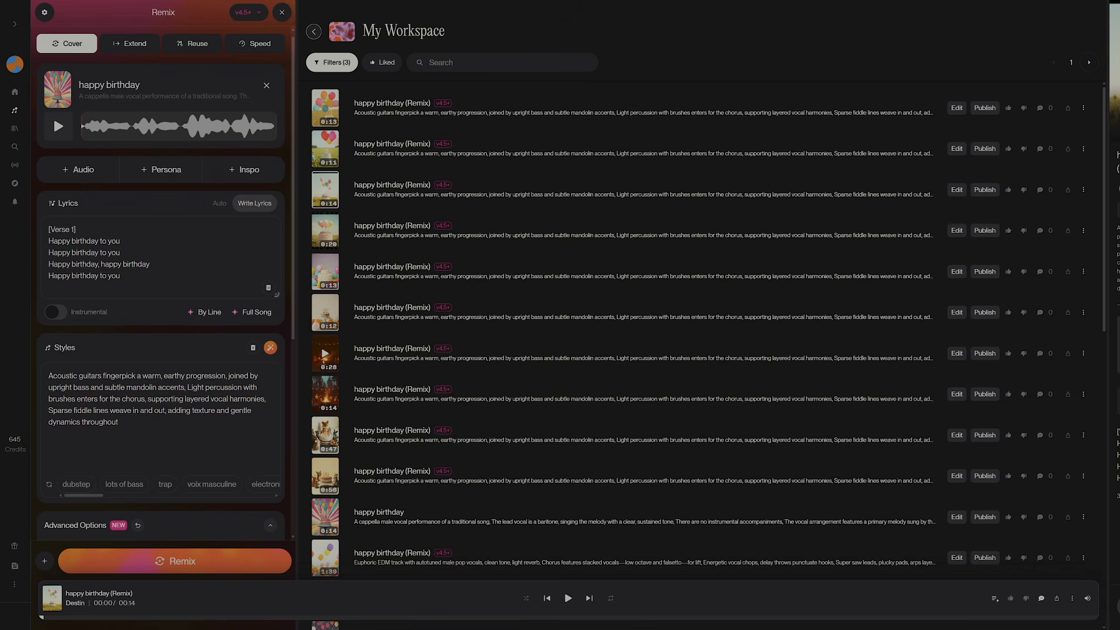
Step: Switch the happy birthday remix to Extend and adjust the point from which the clip is extended
scroll(161, 292, up, 1)
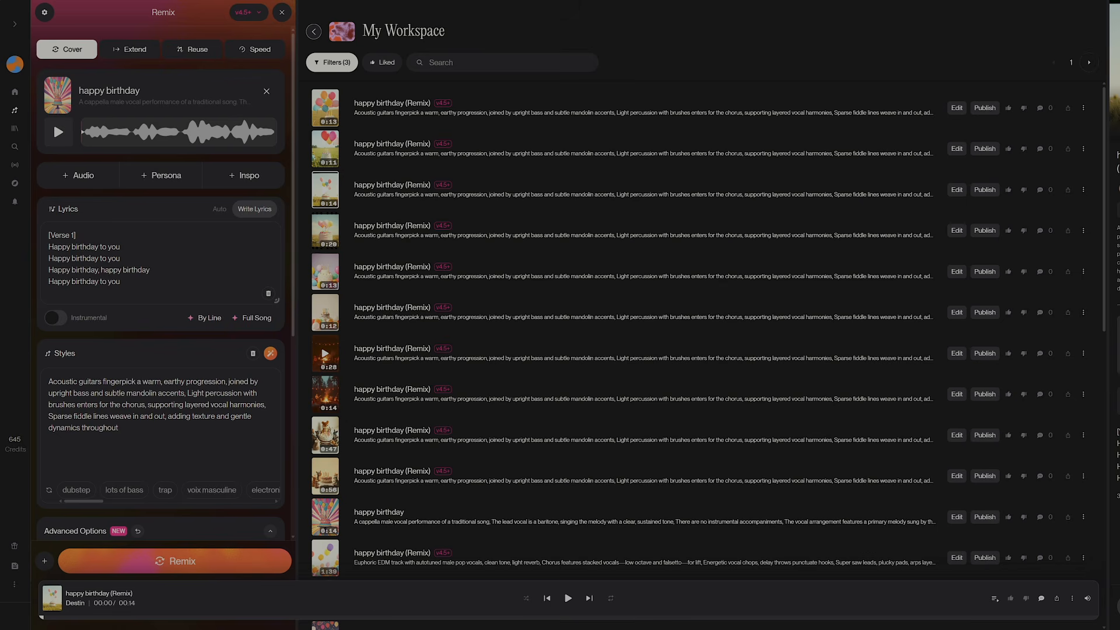
scroll(64, 156, down, 2)
scroll(65, 156, up, 2)
click(122, 48)
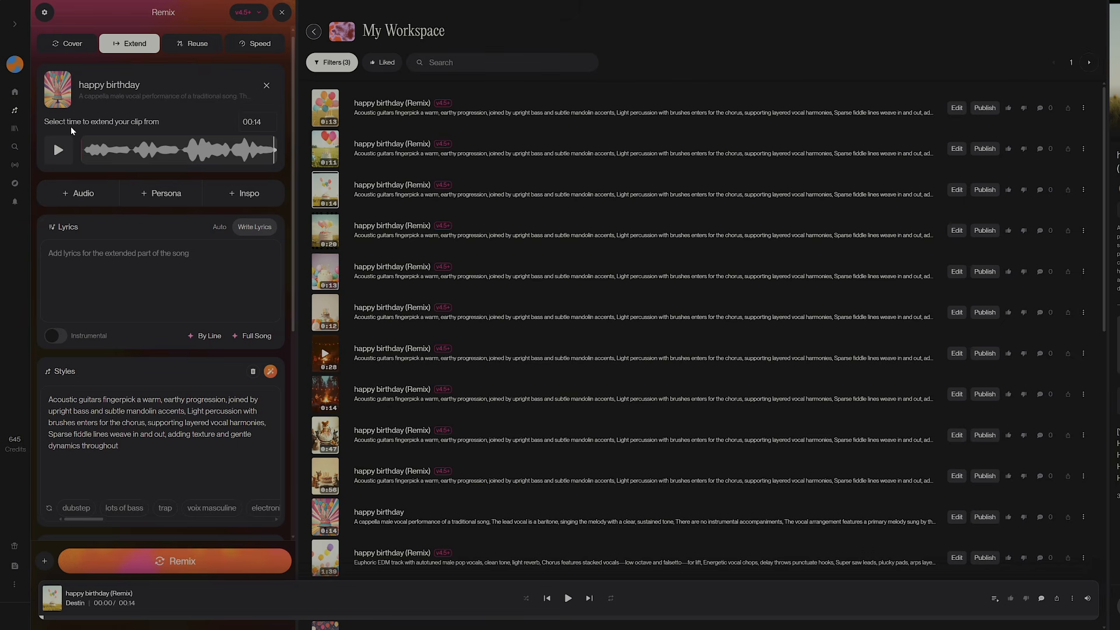
mouse_move(274, 151)
mouse_down()
mouse_move(220, 151)
mouse_move(278, 156)
mouse_up()
Step: Switch the remix to Reuse and look through the lyrics and style description taken from the original clip
click(191, 49)
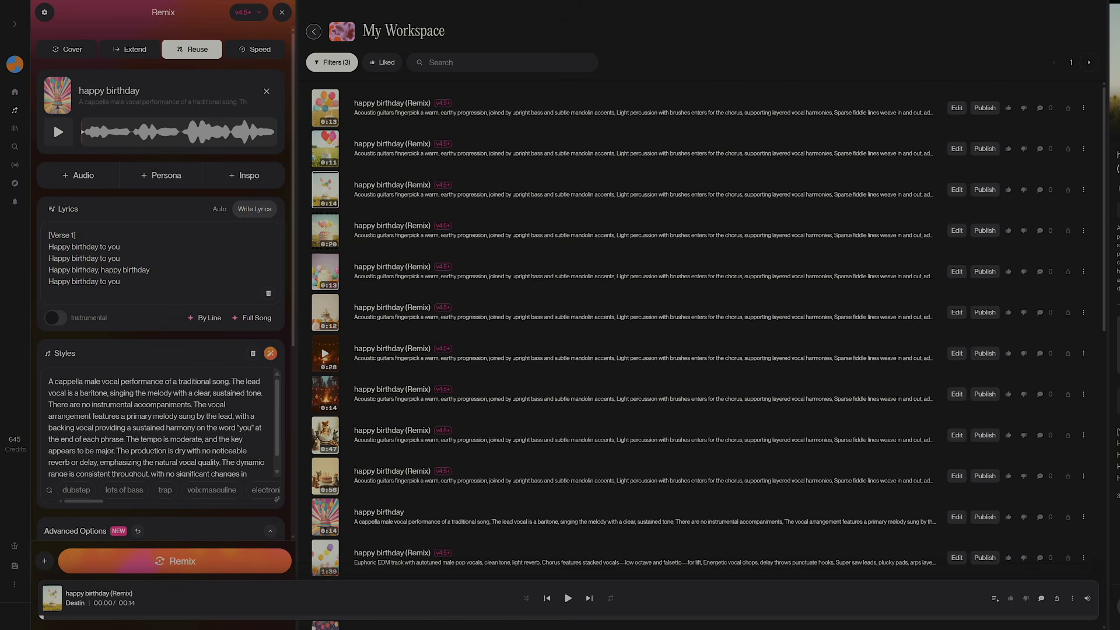
scroll(156, 428, down, 2)
scroll(156, 427, up, 2)
scroll(163, 256, down, 1)
scroll(163, 257, up, 1)
Step: Switch to the Speed option, try the playback speed slider and return to the empty Custom form
click(257, 49)
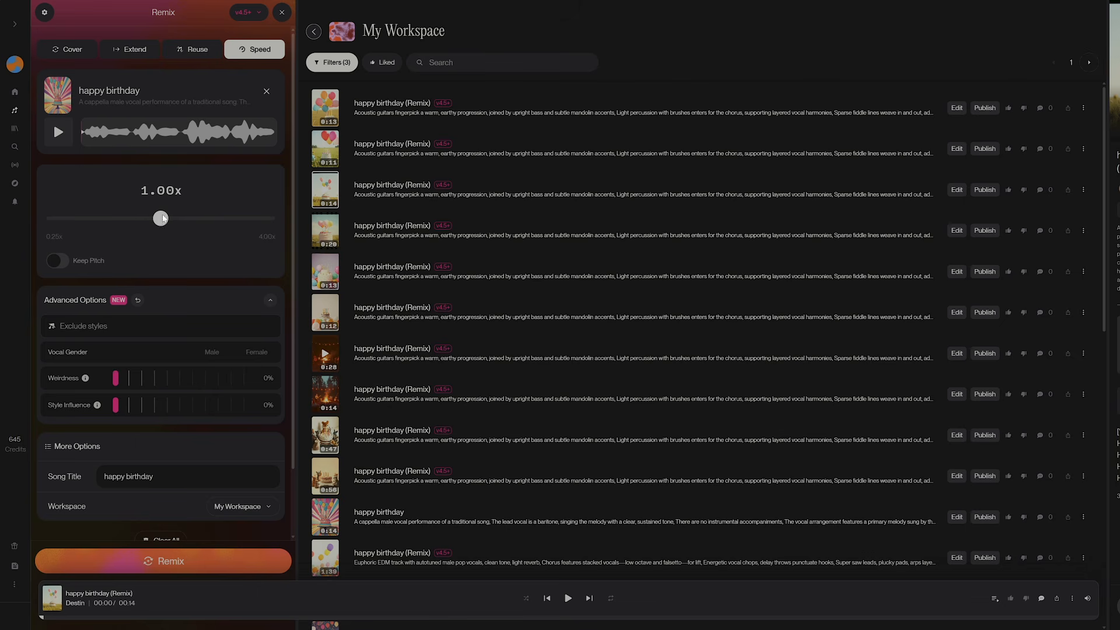
mouse_move(162, 218)
mouse_down()
mouse_move(221, 217)
mouse_move(72, 218)
mouse_move(163, 219)
mouse_up()
click(254, 260)
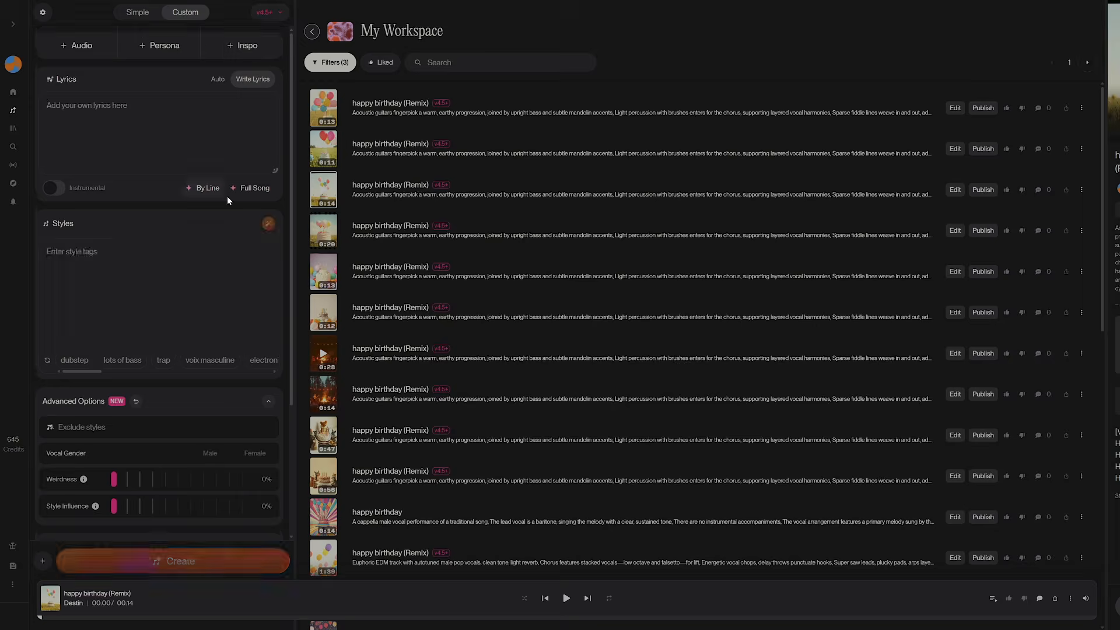
Step: Look at the by-line lyrics editor and close it without writing anything
click(215, 192)
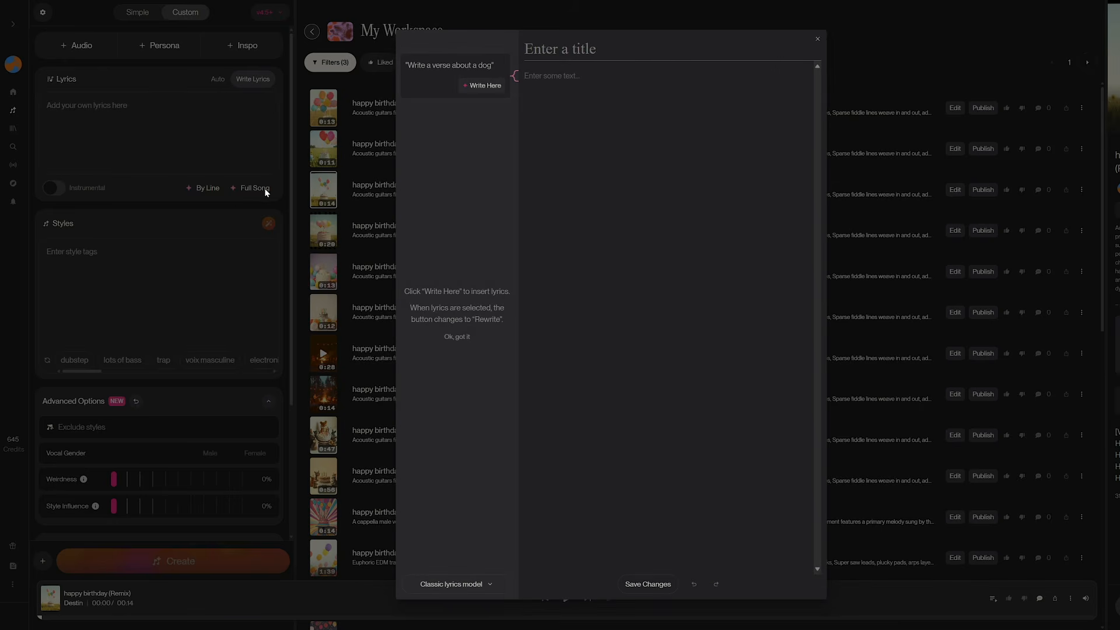
click(817, 39)
click(374, 123)
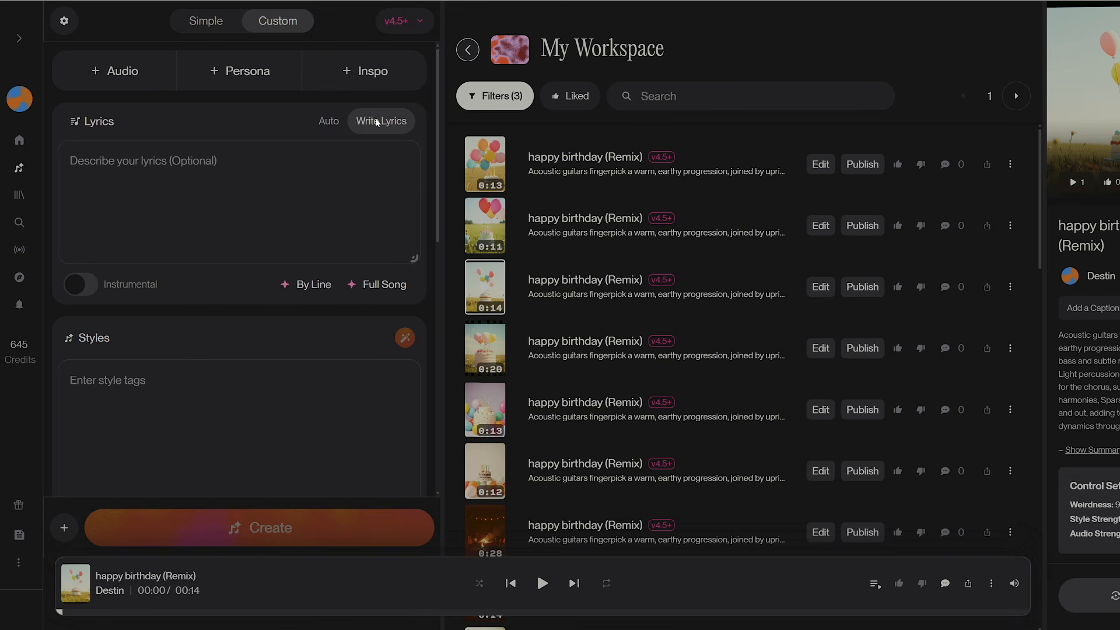
Step: Set the lyrics mode to Auto and briefly compare the Simple form with the Custom form
click(326, 121)
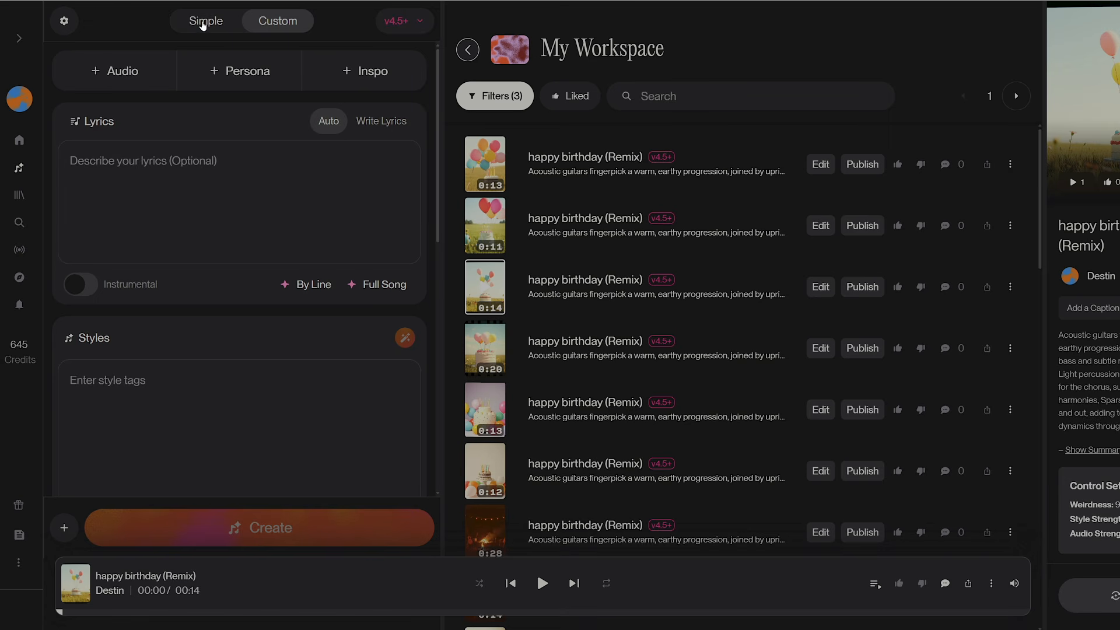
click(206, 22)
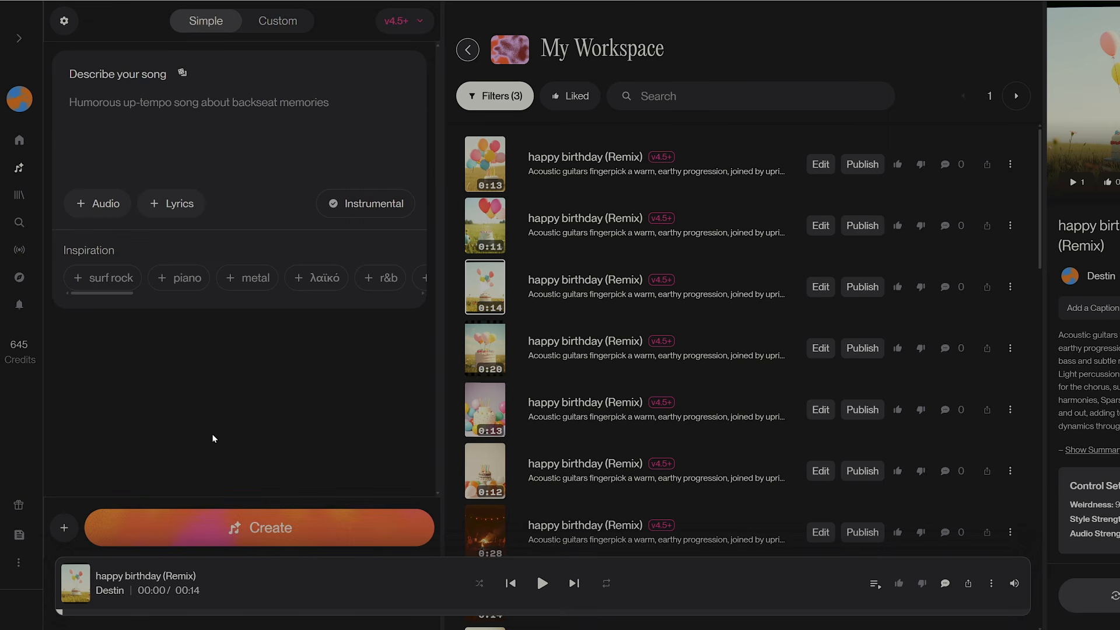
click(270, 23)
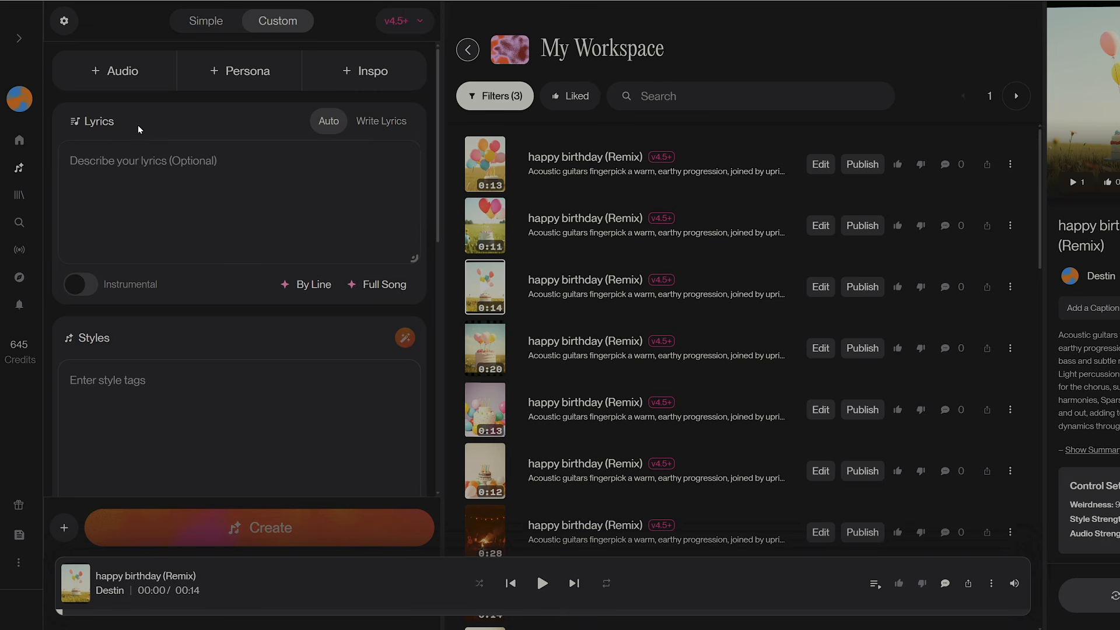
Step: Describe the lyrics as "A song about the best thing in my life"
text(the best thing in my life)
click(70, 161)
text(A song about)
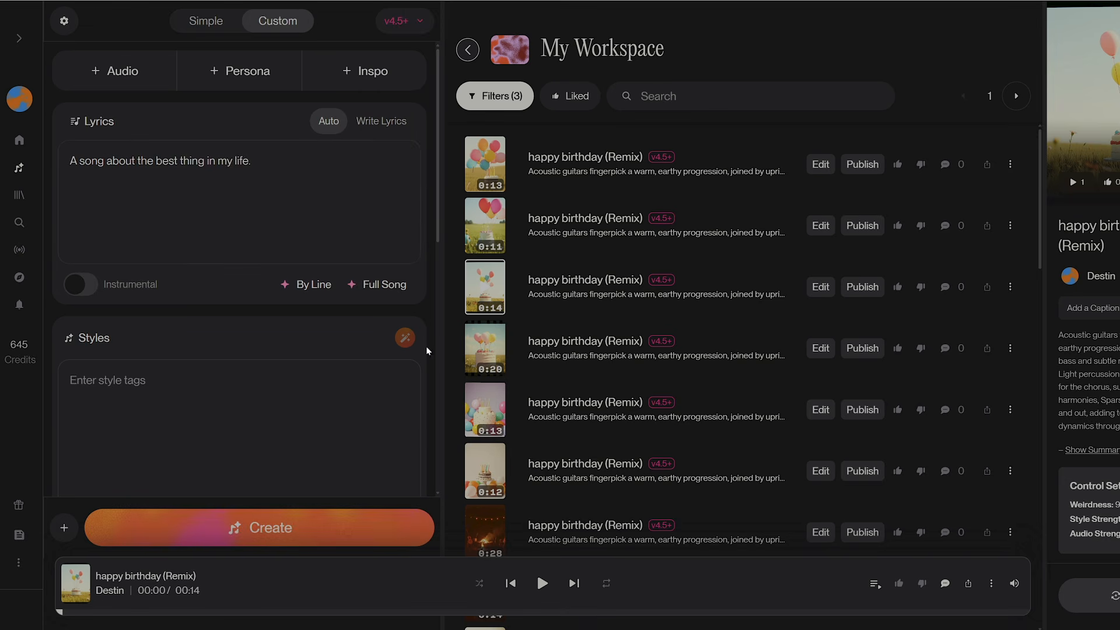
Step: Enter a Euphoric EDM style with autotuned female pop vocals, layered harmonies, vocal chops and synths, and have the description enhanced
scroll(427, 351, down, 2)
click(245, 326)
text(Euphoric EDM with autotuned female pop vocals, layered harmonies, vocal chops, and shimmering synths)
click(404, 242)
Step: Set Weirdness to 65% and Style Influence to 95% in the advanced options
drag(279, 187, 369, 187)
scroll(350, 233, down, 4)
drag(275, 329, 200, 334)
drag(335, 288, 297, 290)
drag(200, 328, 355, 333)
Step: Copy "the best thing in my life" from the lyrics description and paste it as the song title
scroll(350, 292, up, 7)
drag(137, 161, 250, 161)
key(ctrl+c)
scroll(245, 292, down, 8)
click(291, 339)
key(ctrl+v)
scroll(245, 326, up, 7)
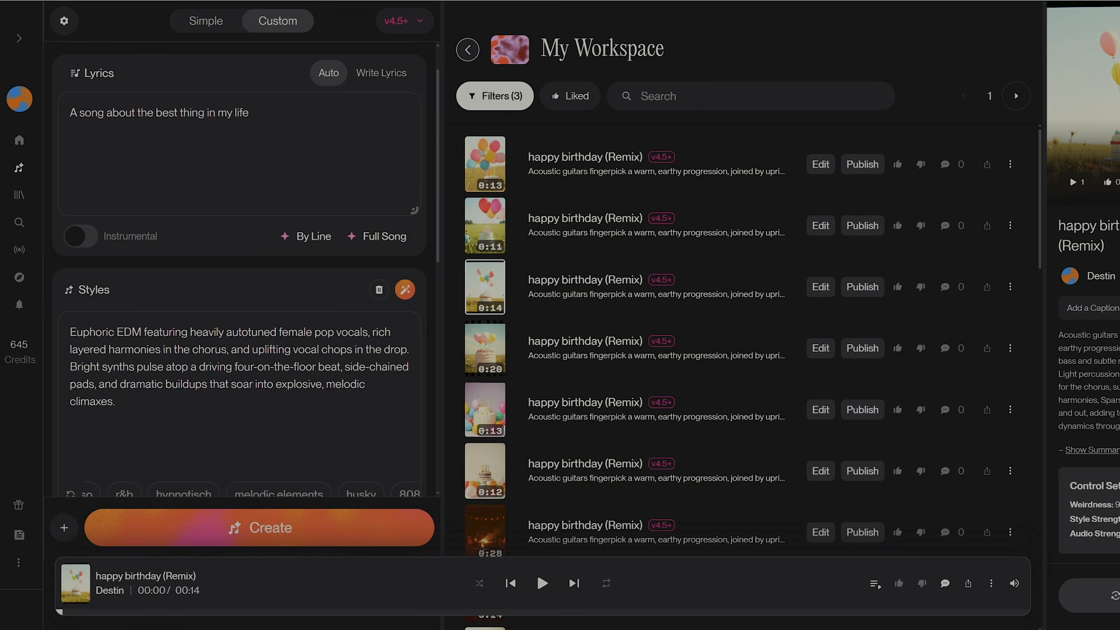
Step: Review the advanced options and title, and generate the song
scroll(245, 292, down, 8)
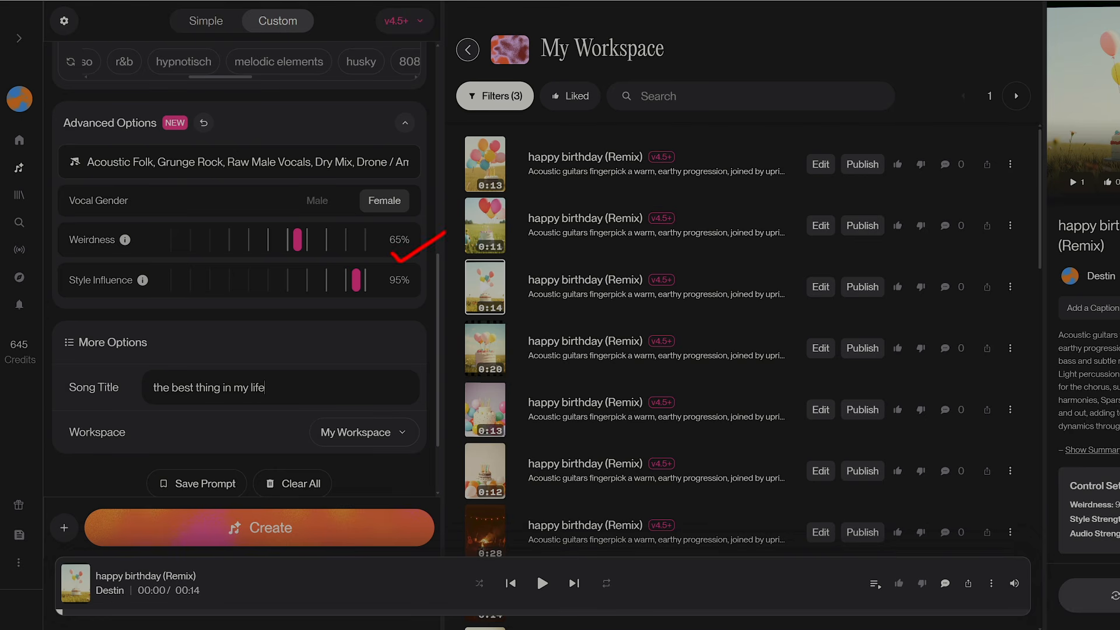
scroll(357, 376, down, 1)
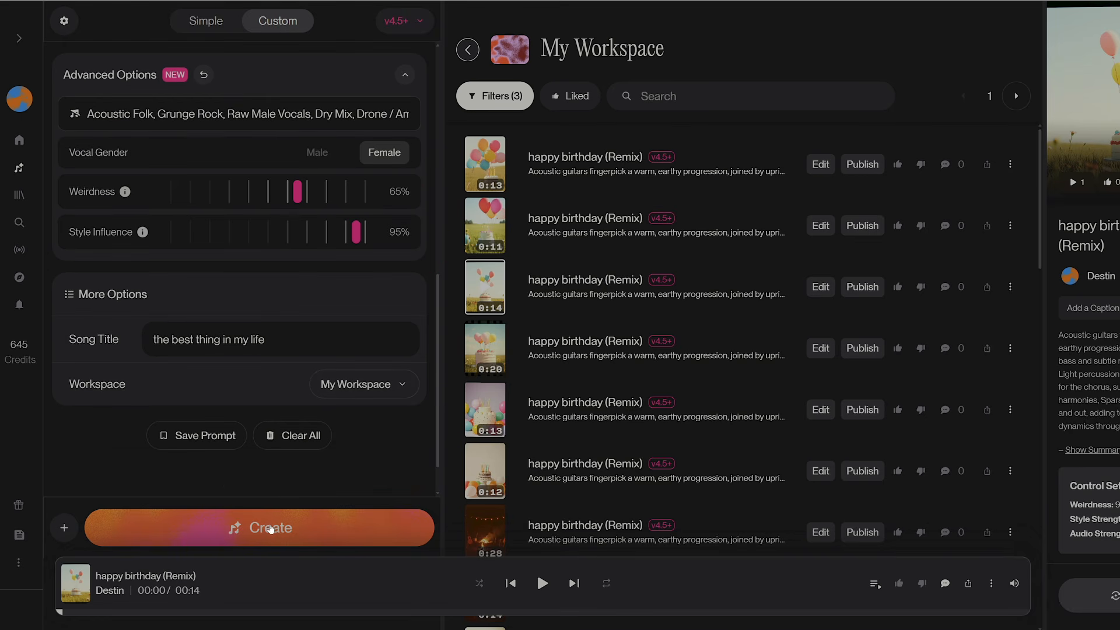
click(269, 528)
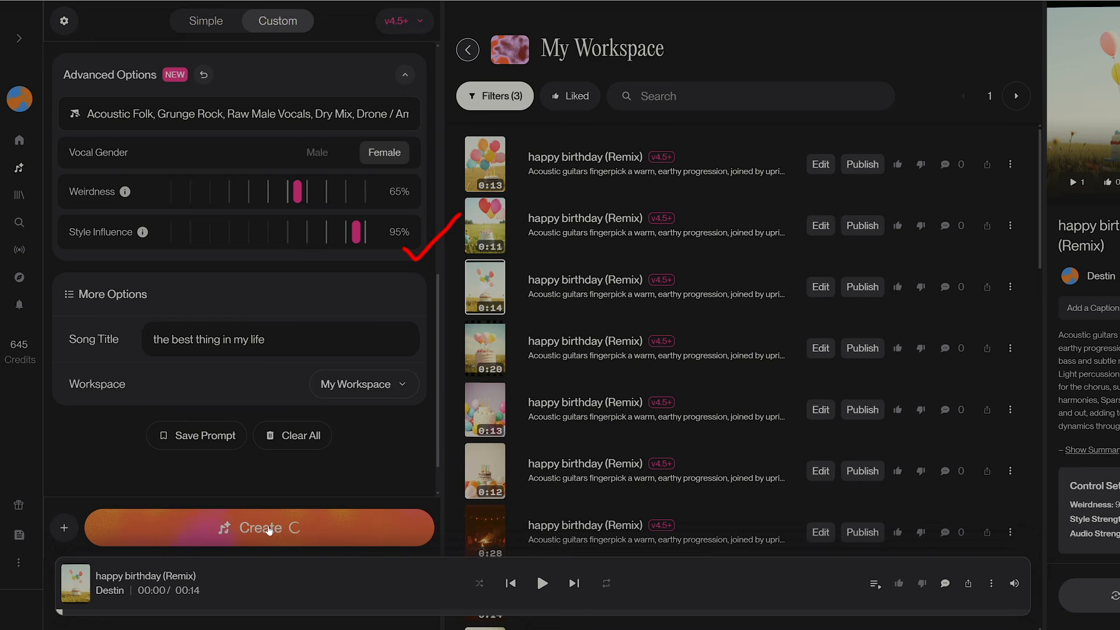
Step: Play the first generated version of "the best thing in my life" and read its lyrics
click(489, 173)
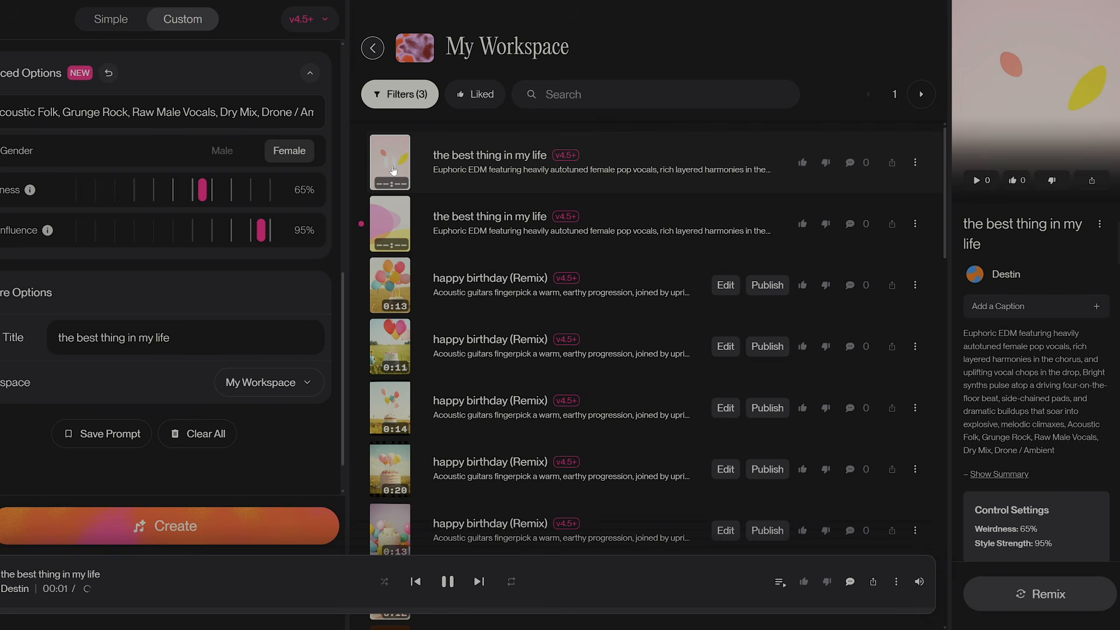
scroll(1036, 373, down, 3)
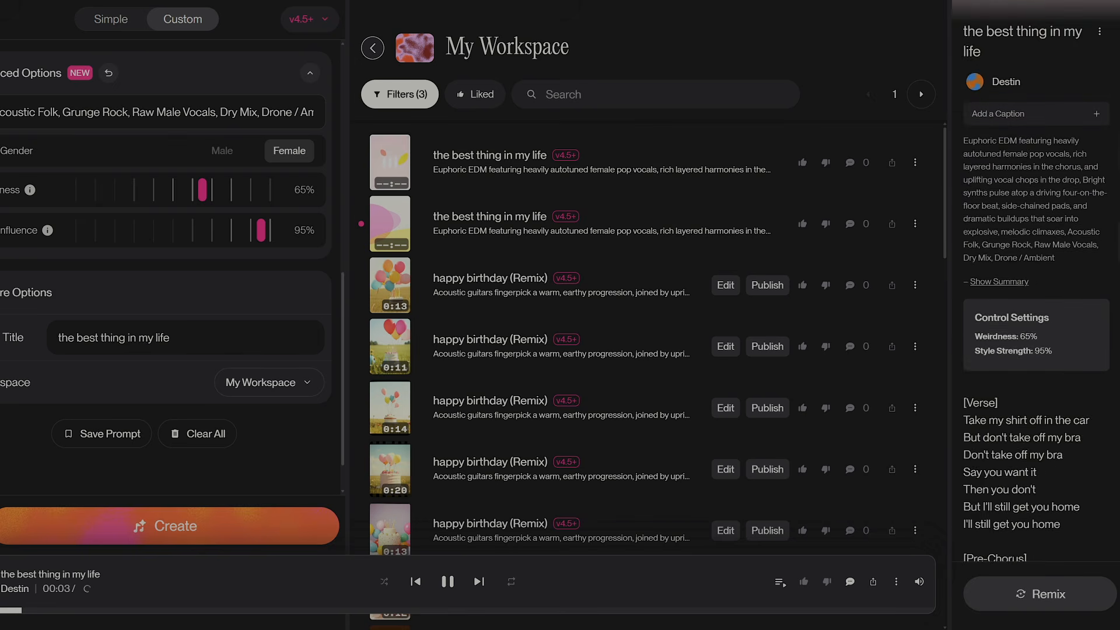
scroll(1035, 350, down, 2)
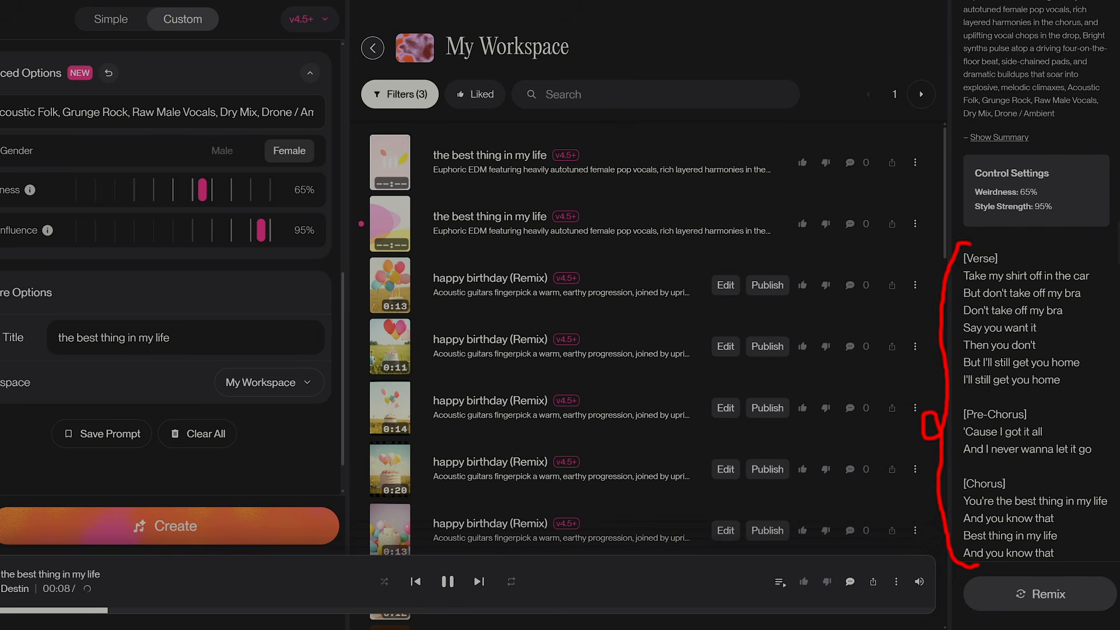
scroll(1036, 350, down, 1)
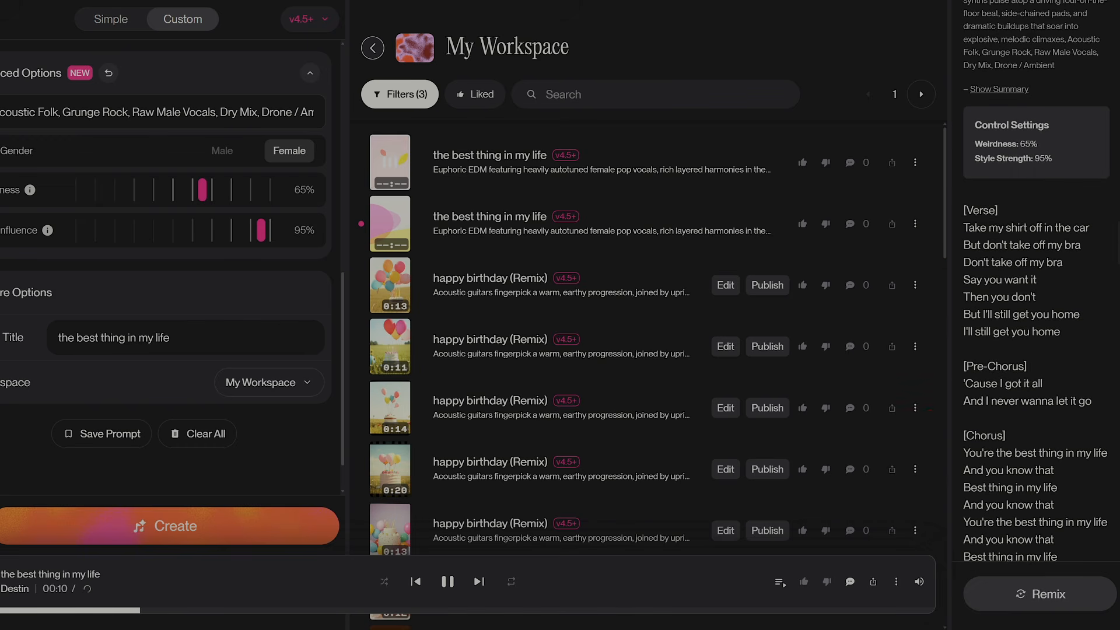
scroll(1036, 350, down, 1)
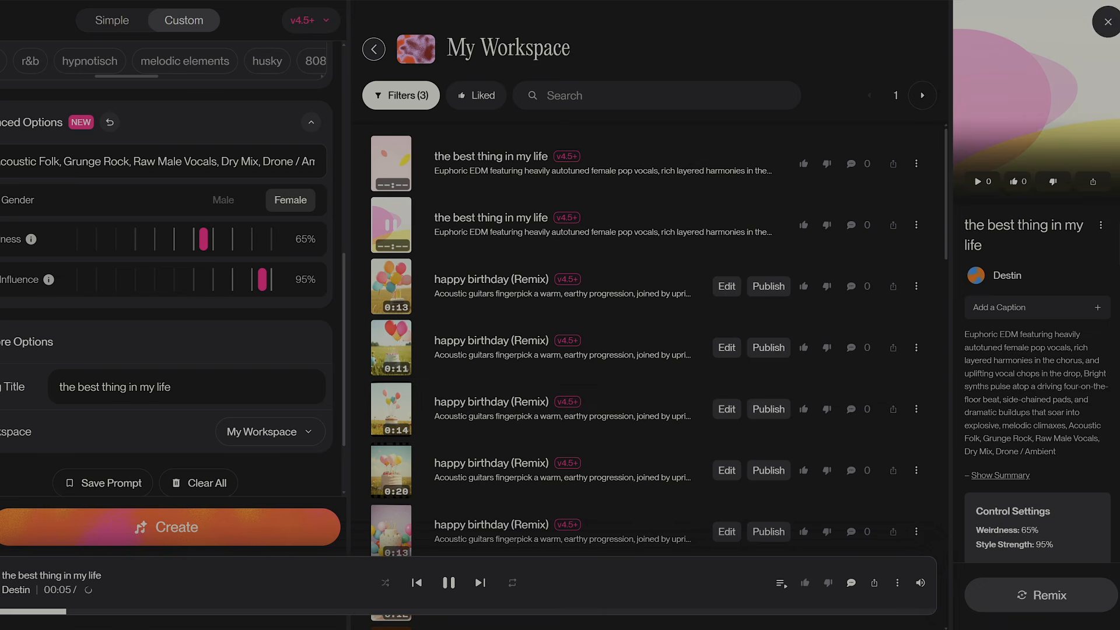
Step: Listen to the second version of "the best thing in my life" while checking its lyrics and style description
scroll(1090, 440, down, 5)
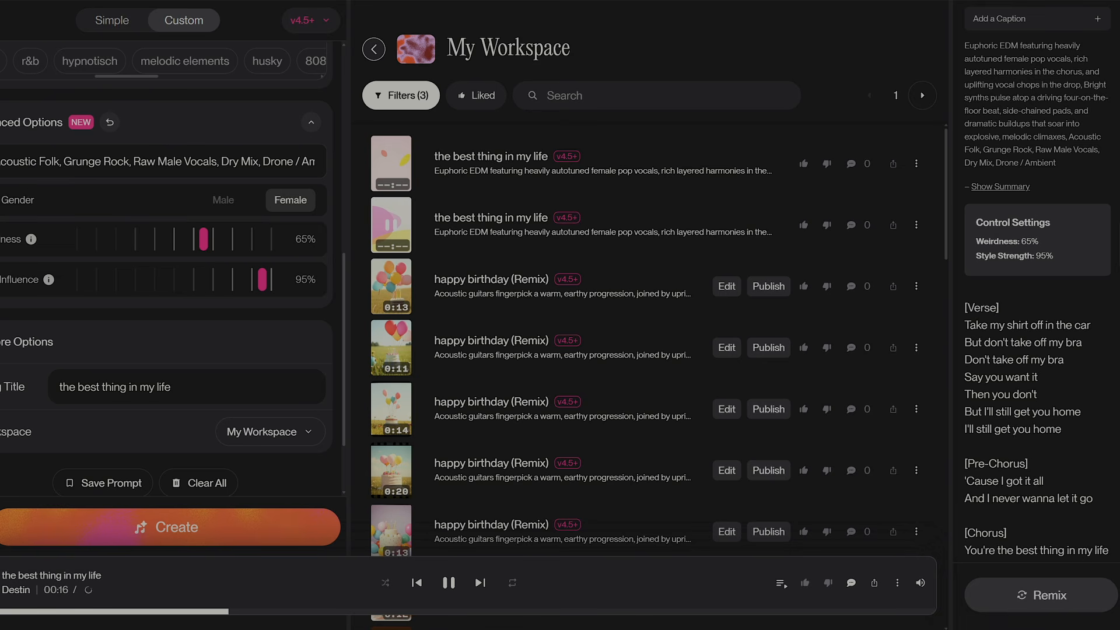
scroll(1032, 315, up, 2)
scroll(233, 292, up, 4)
scroll(230, 254, up, 2)
scroll(229, 253, down, 1)
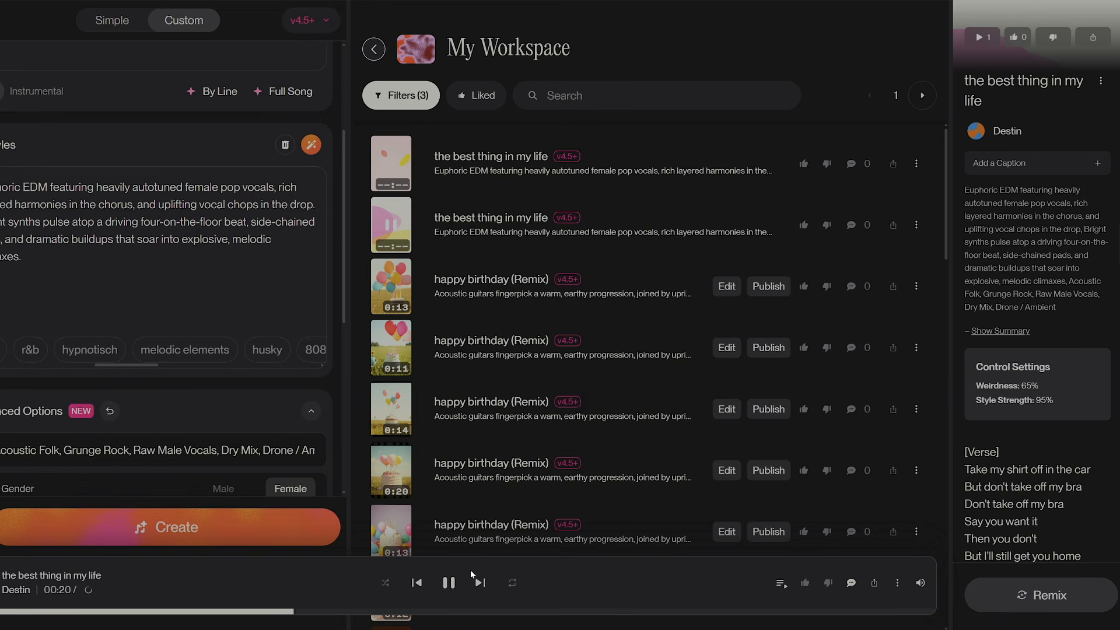
scroll(993, 477, down, 2)
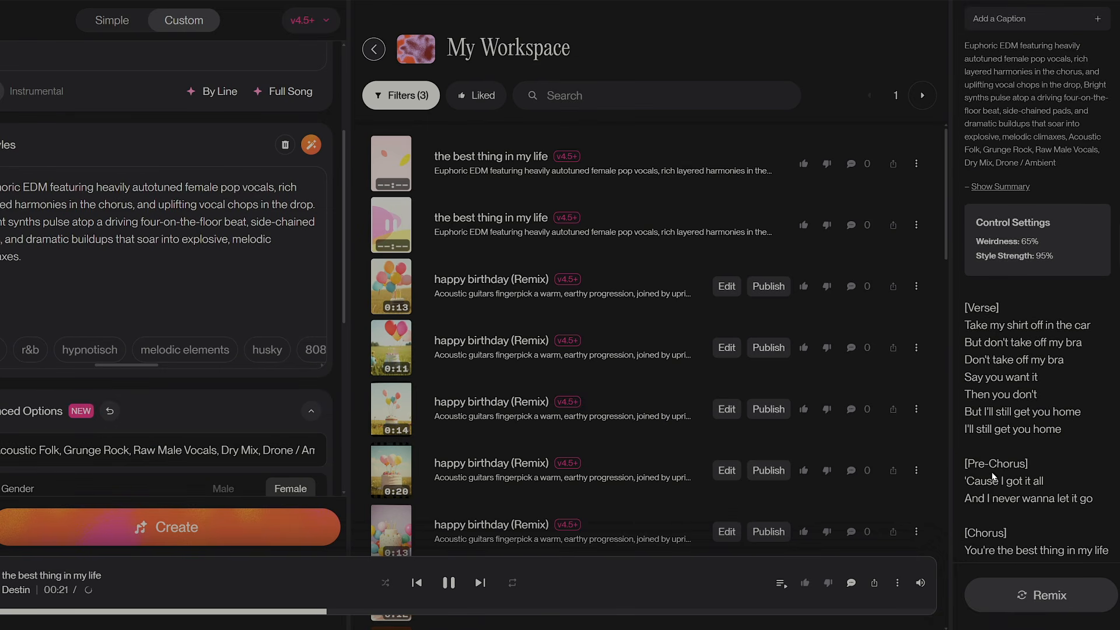
scroll(993, 477, down, 2)
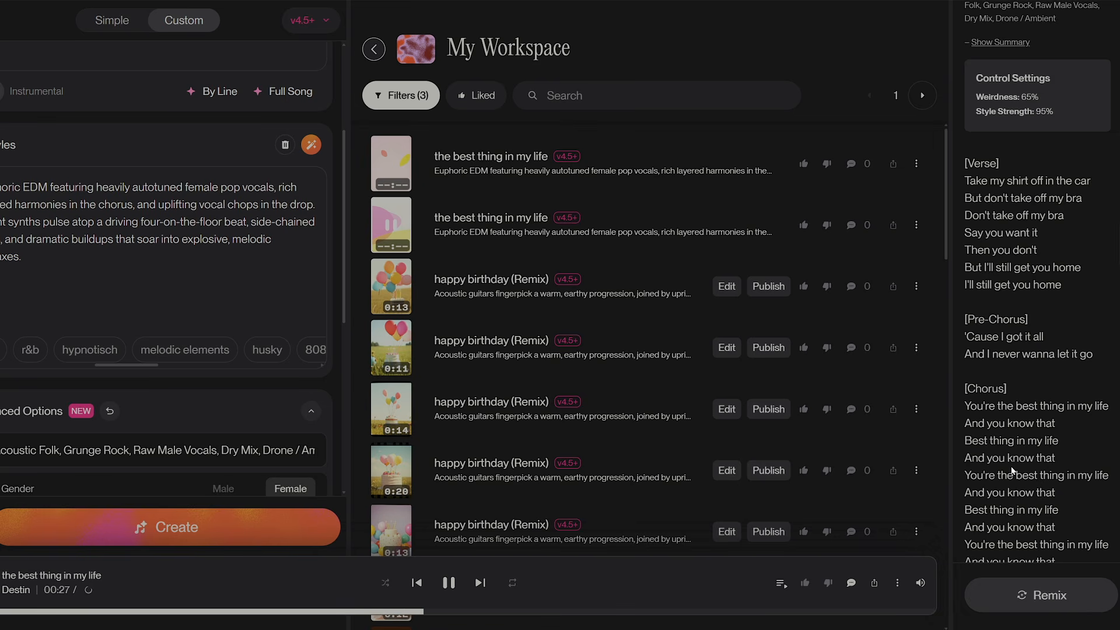
Step: Set Weirdness to 50% and Style Influence to 60%, and generate the song again
scroll(209, 347, down, 3)
drag(208, 346, 174, 348)
drag(263, 376, 193, 381)
scroll(194, 408, down, 3)
click(199, 528)
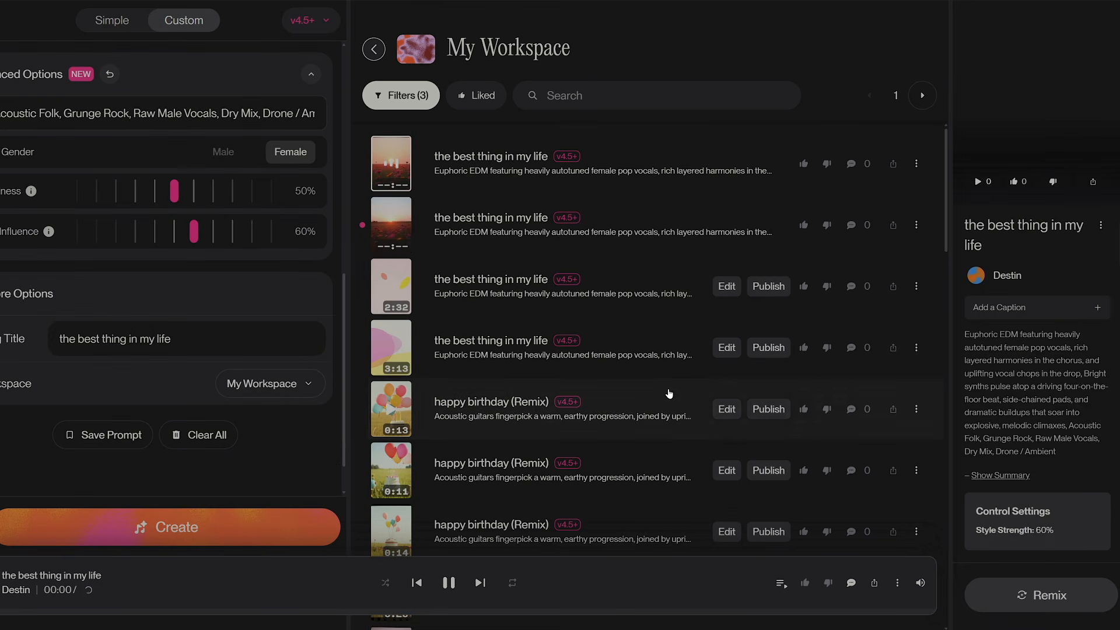
Step: Read the lyrics of the newly generated song as it plays and widen the song details area
scroll(992, 490, down, 5)
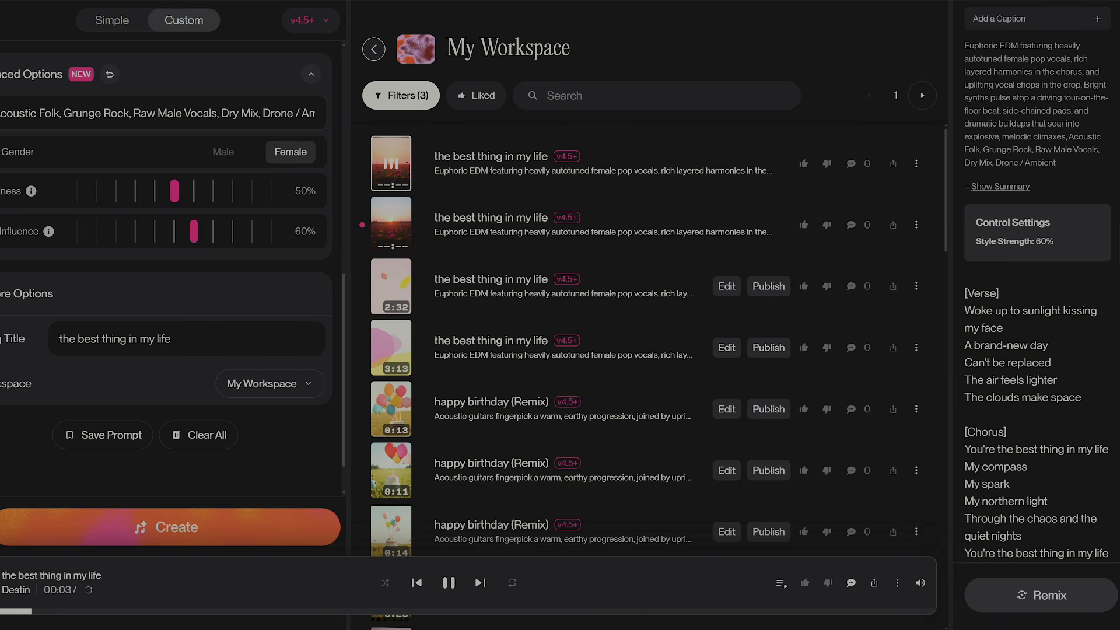
scroll(1027, 471, down, 2)
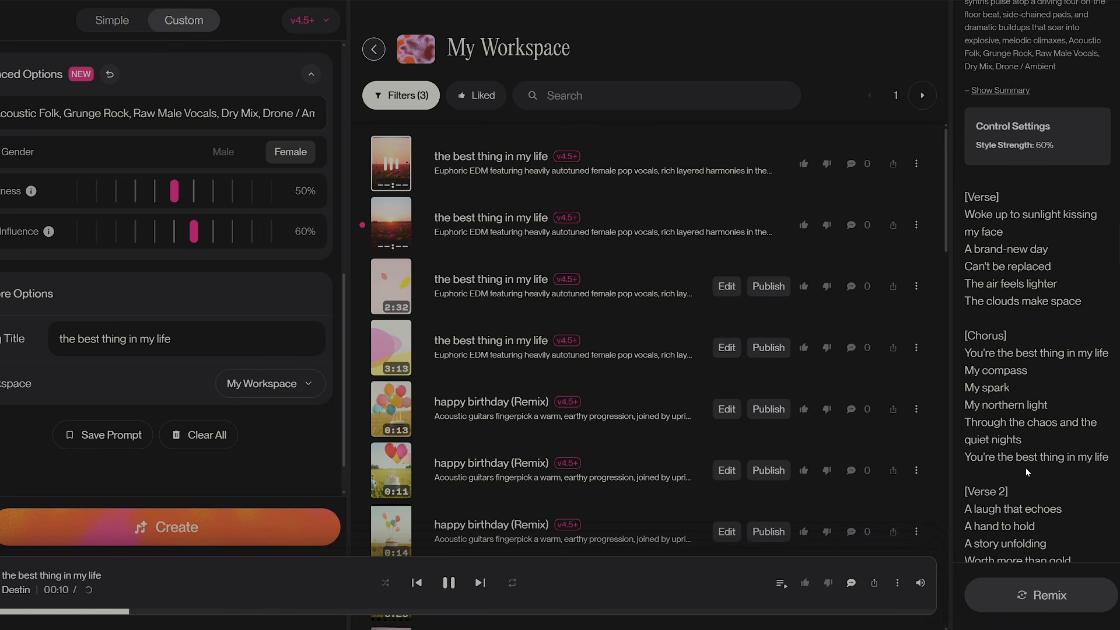
scroll(1025, 468, down, 1)
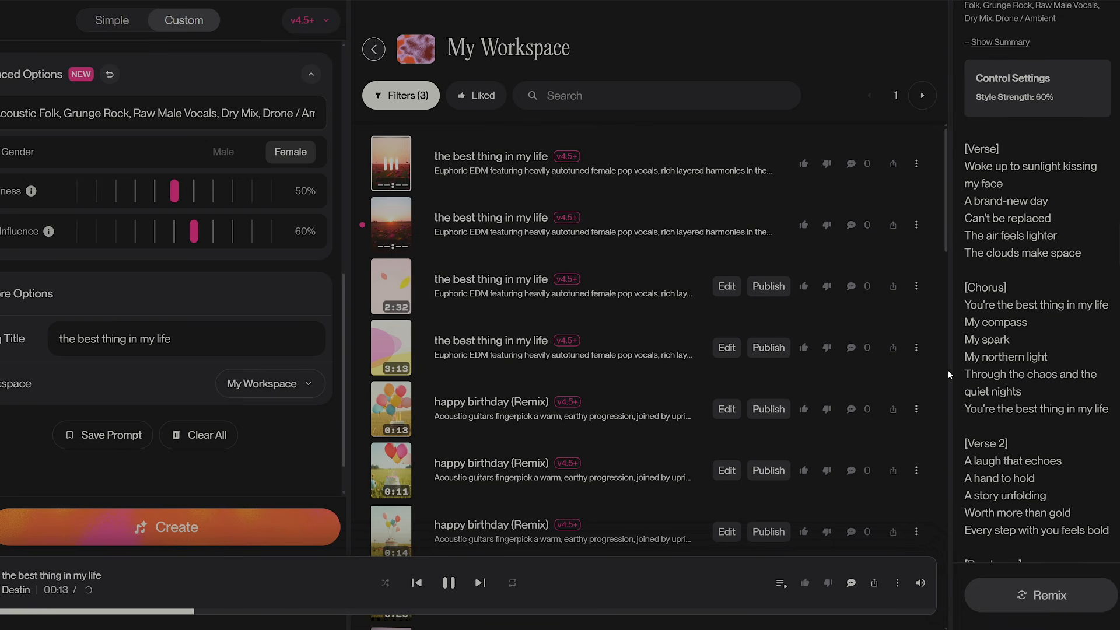
drag(950, 372, 871, 376)
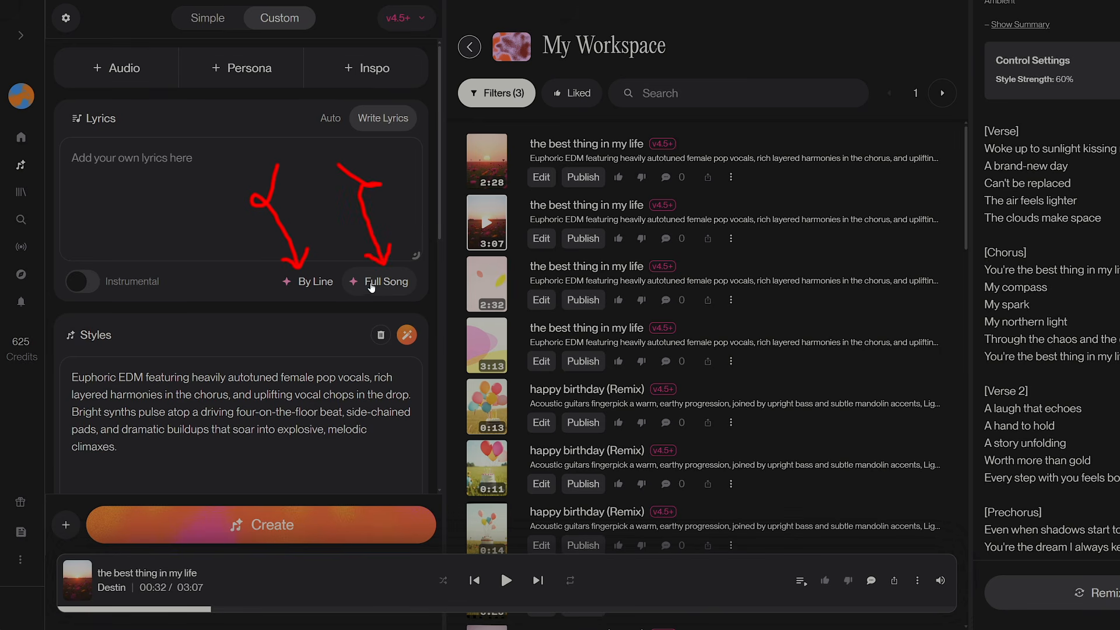
Step: In the by-line lyrics editor, generate verse lines from the prompt "[Verse 1] You move just like a ghost inside a crowded room"
click(315, 290)
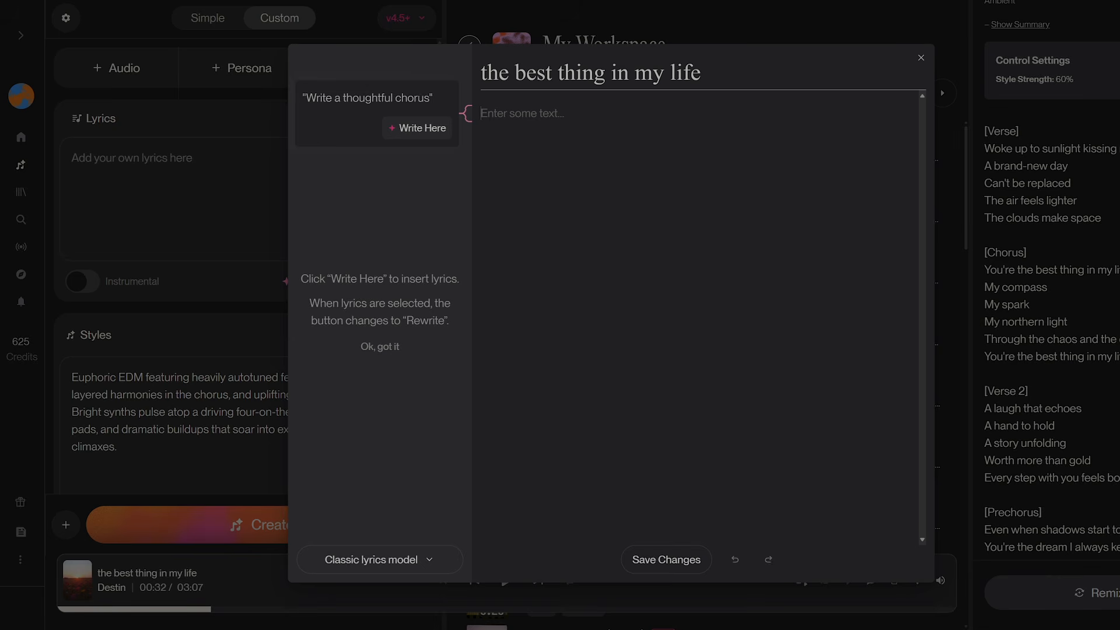
key(ctrl+v)
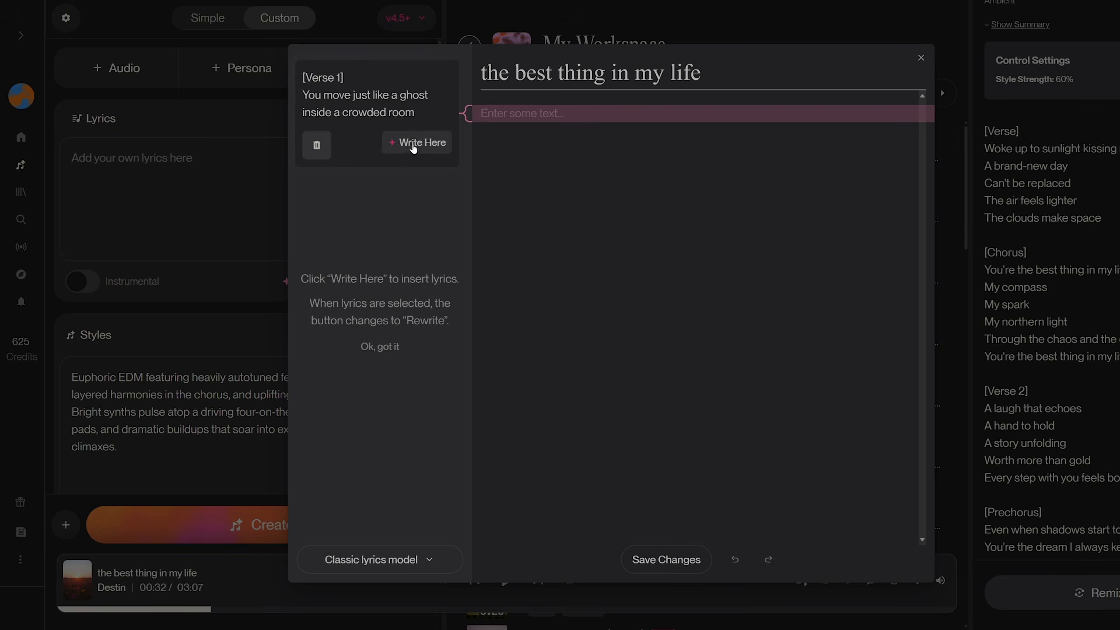
click(414, 145)
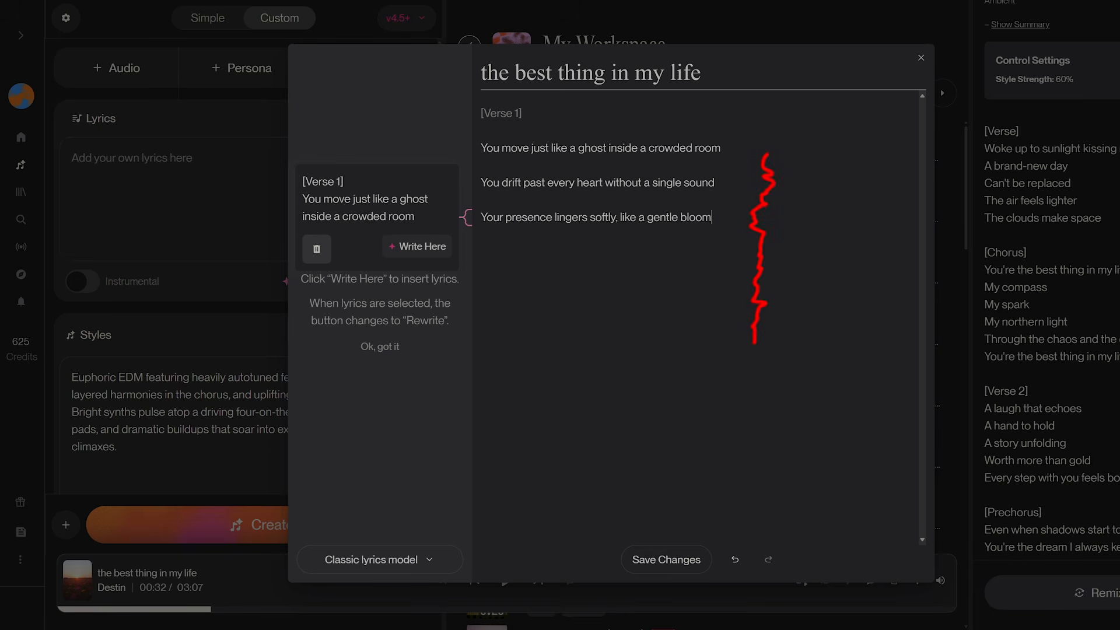
click(418, 231)
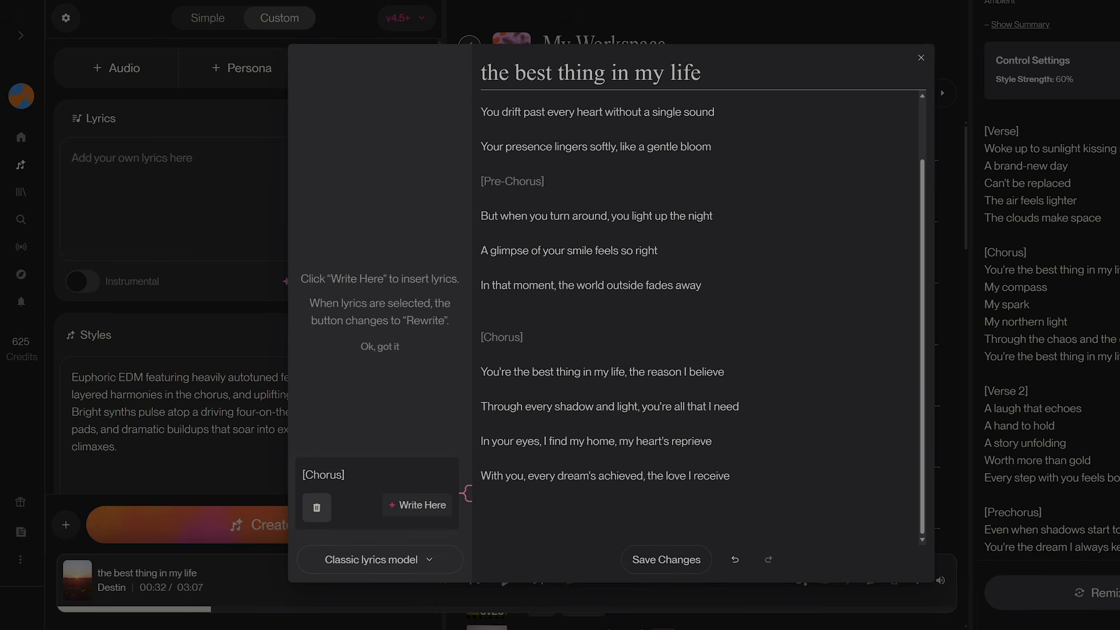
Step: Remove and retype the opening words of the chorus's first line, starting with "You're the b"
click(725, 372)
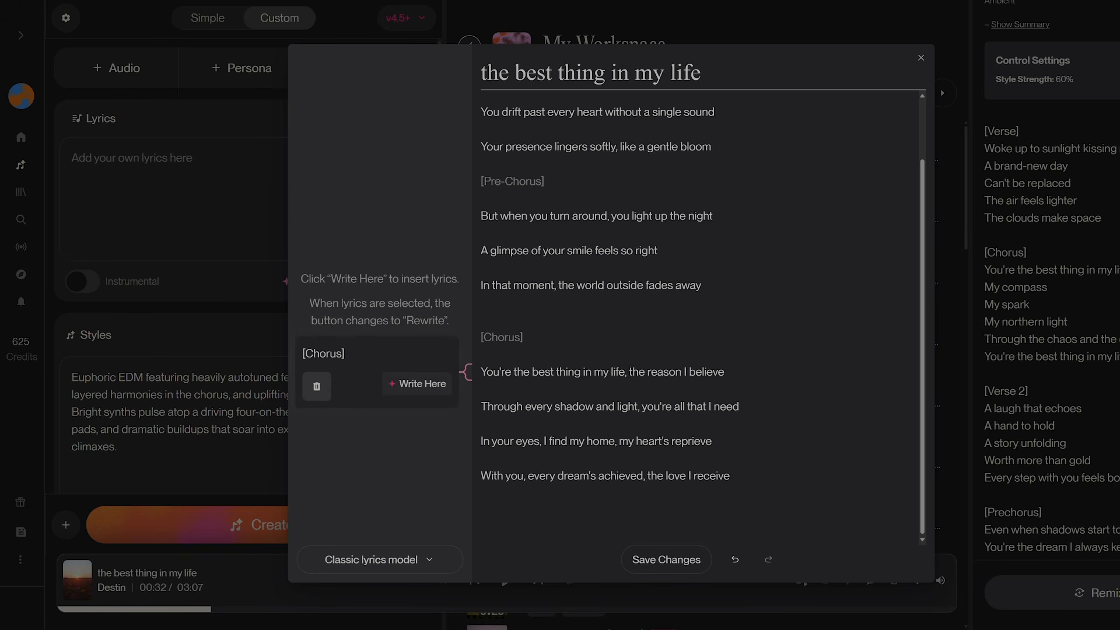
drag(624, 371, 477, 372)
text(You're t)
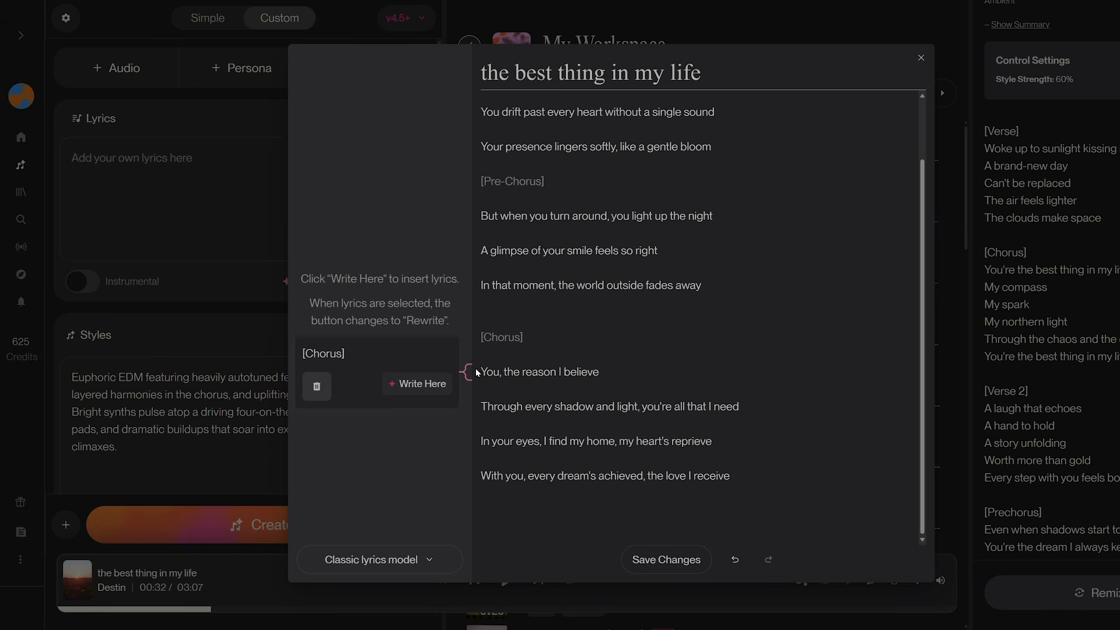
text(he b)
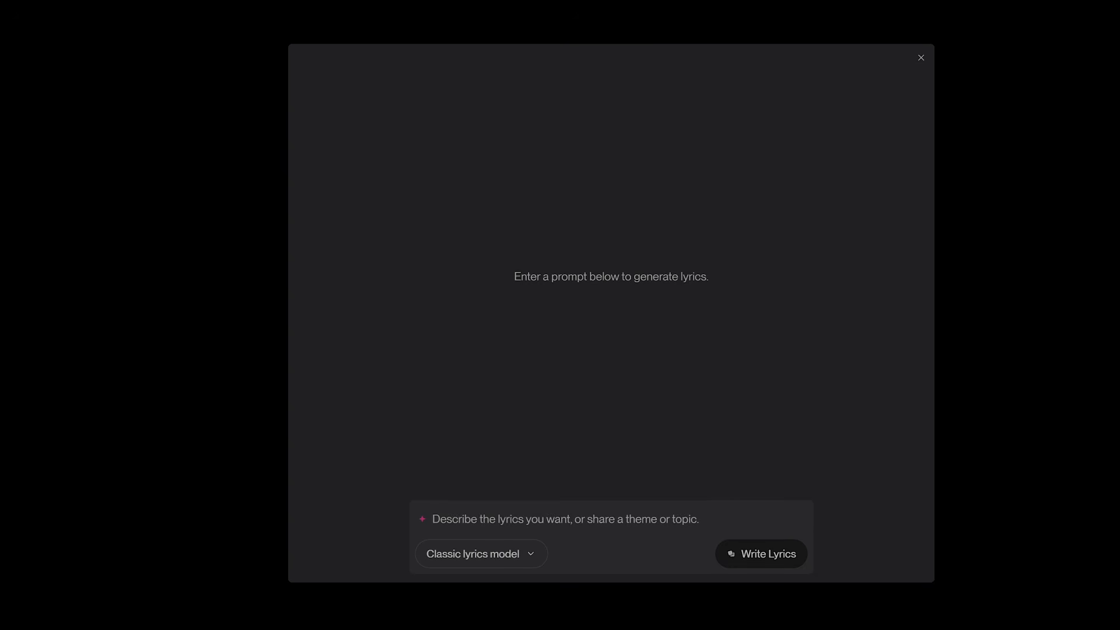
Step: Generate full-song lyrics with the Classic lyrics model from the prompt "The Best Thing in My Life" and read through both options
text(The Best Thing in My Life)
click(514, 552)
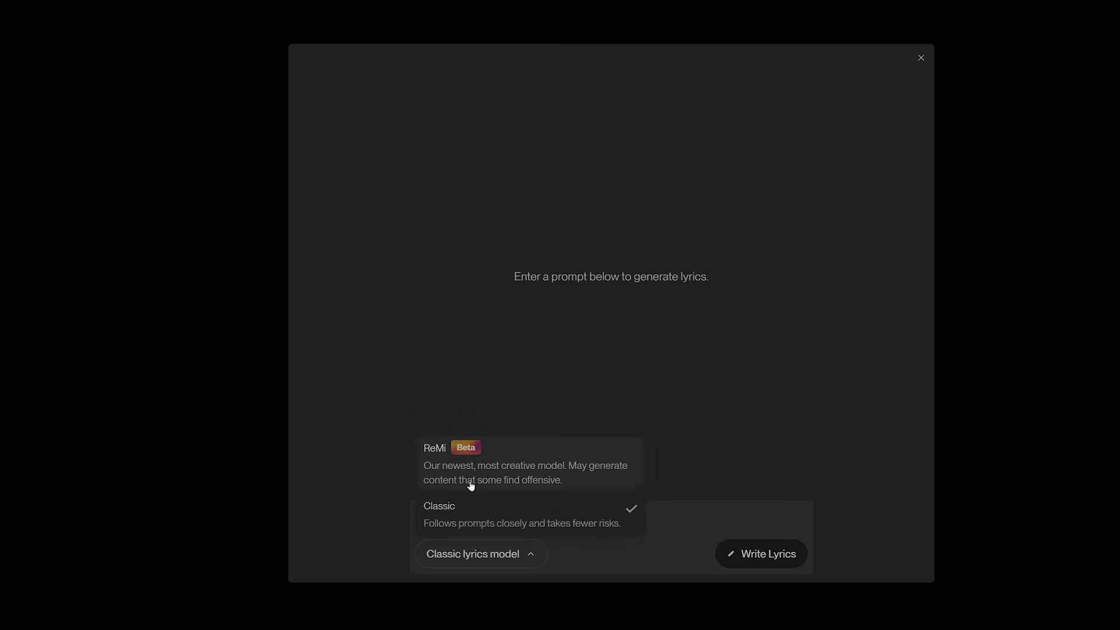
click(838, 521)
click(729, 554)
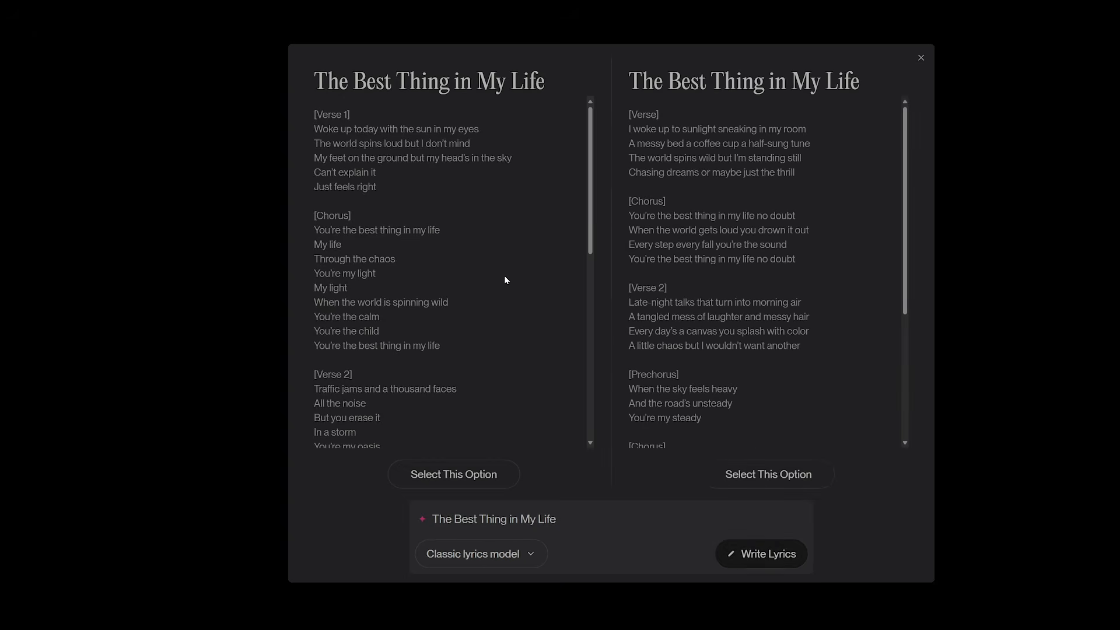
scroll(466, 274, down, 8)
scroll(723, 219, down, 4)
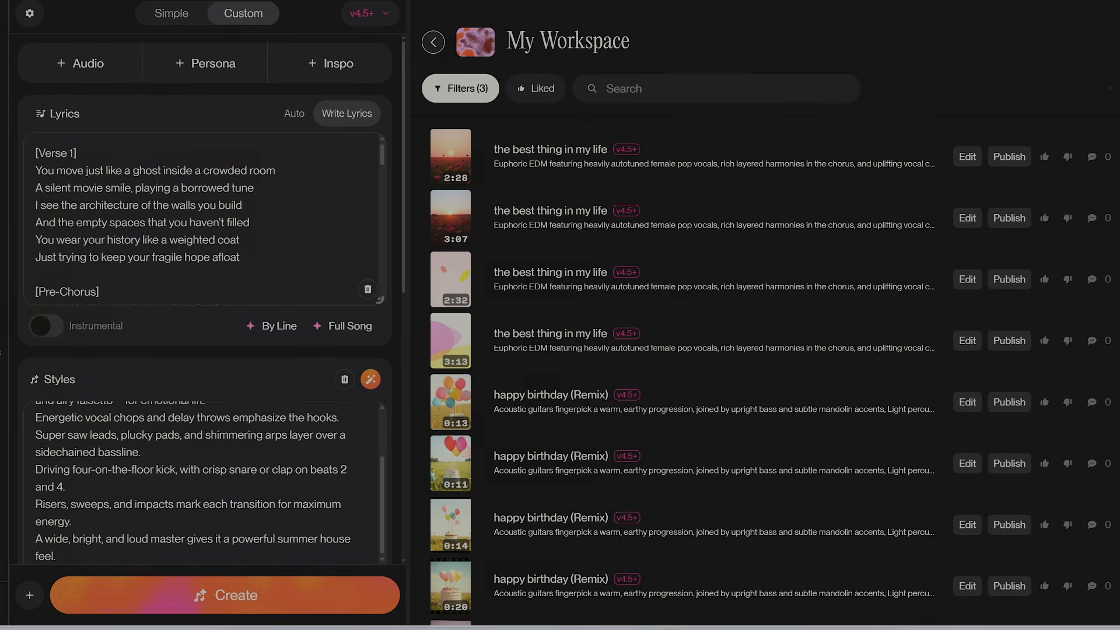
Step: Examine the custom song's full lyrics, detailed style description, excluded styles and influence settings
scroll(202, 219, down, 3)
scroll(201, 219, up, 3)
scroll(201, 219, down, 2)
scroll(201, 219, up, 2)
scroll(201, 219, down, 2)
scroll(201, 219, up, 2)
scroll(201, 219, down, 5)
scroll(201, 219, down, 2)
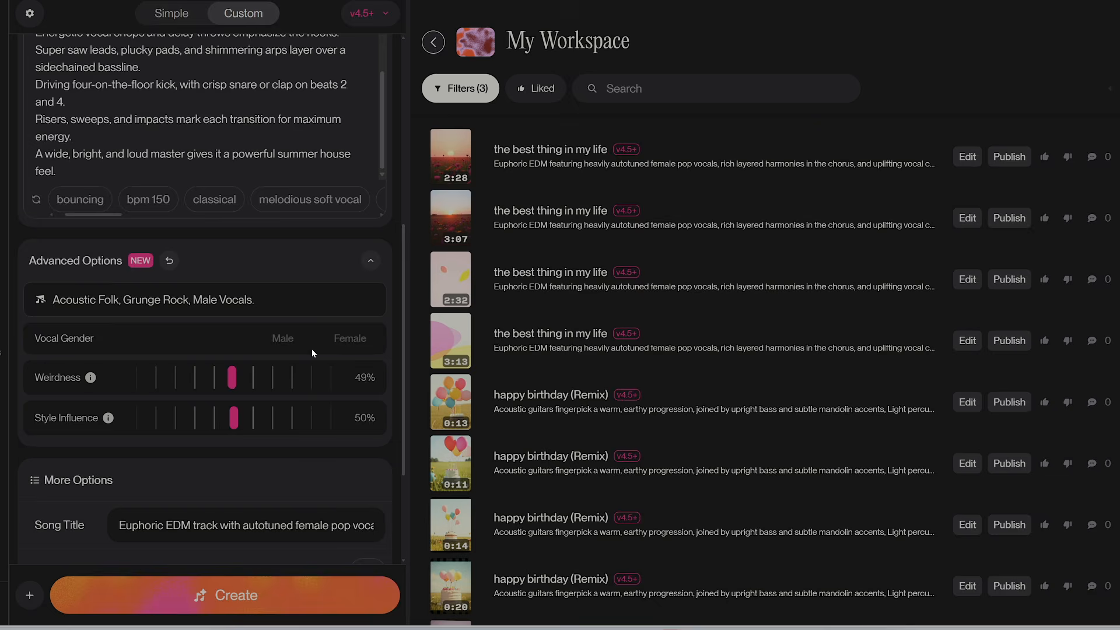
Step: Highlight the excluded styles "Acoustic Folk, Grunge Rock, Male Vocals." in the advanced options
scroll(278, 352, down, 2)
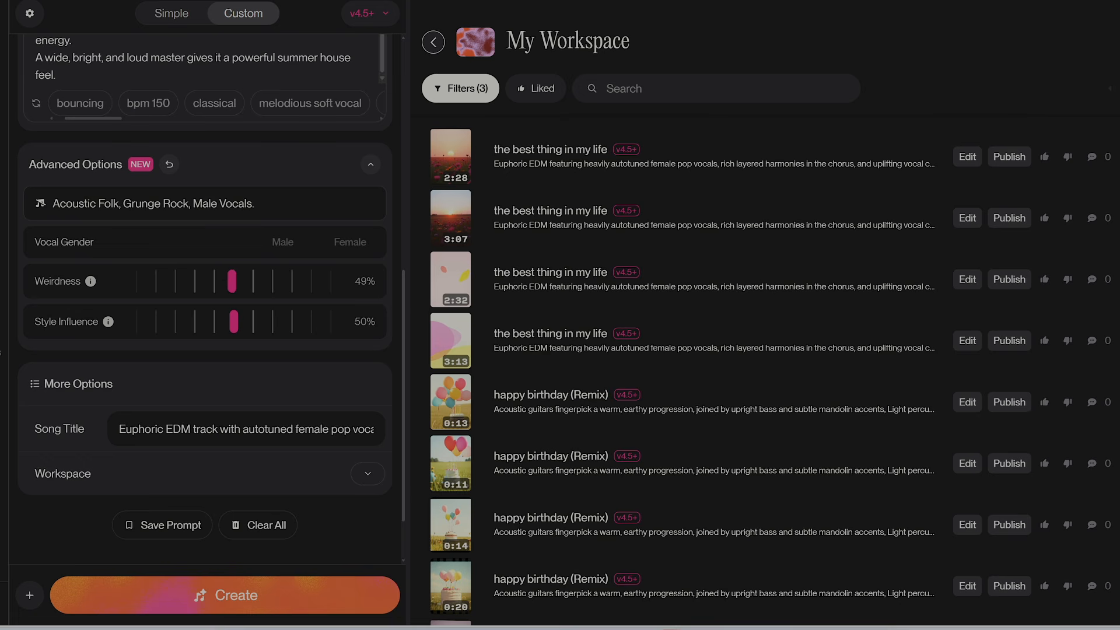
drag(258, 205, 47, 200)
click(114, 265)
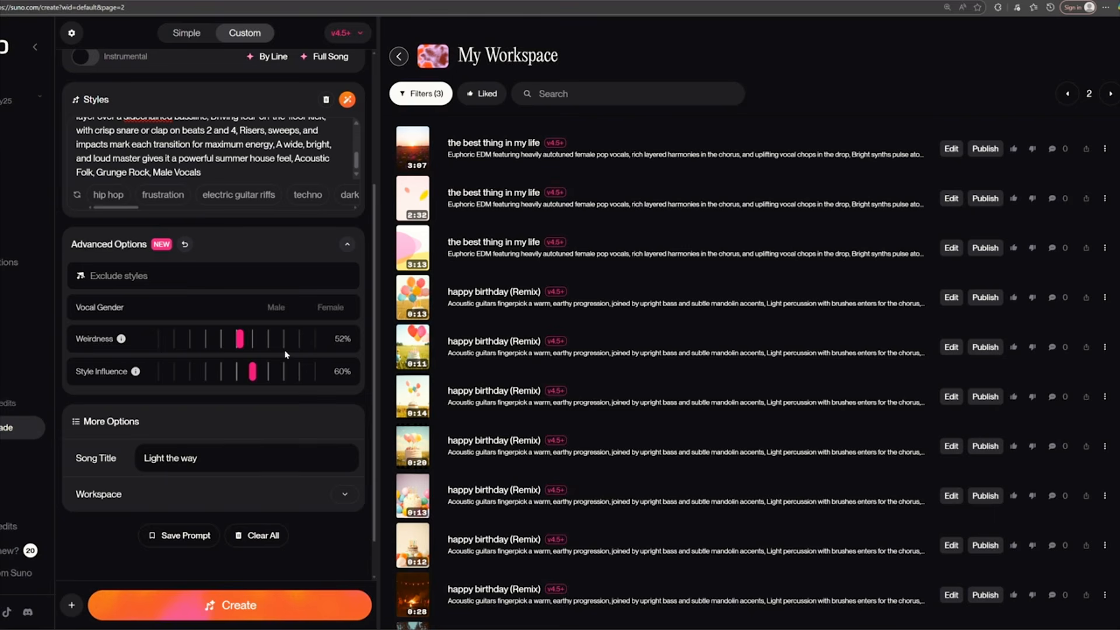
Step: Review the custom song's Weirdness and Style Influence settings, style description and lyrics
drag(240, 347, 254, 381)
scroll(156, 298, up, 2)
scroll(210, 318, up, 5)
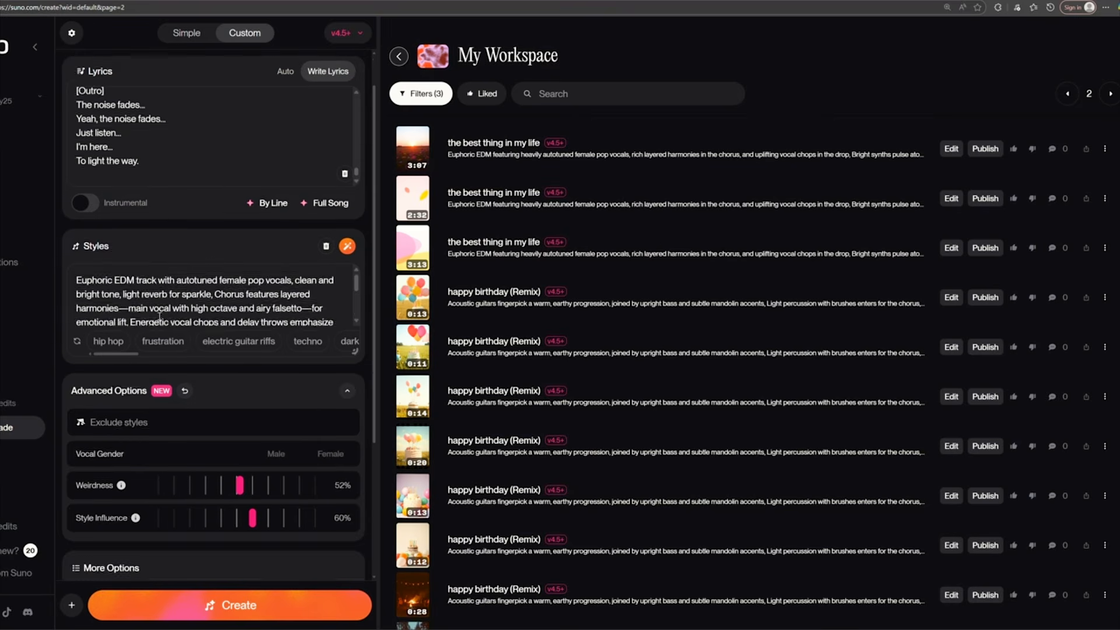
scroll(209, 333, down, 3)
scroll(209, 334, down, 2)
scroll(209, 333, up, 3)
scroll(309, 228, up, 5)
scroll(309, 228, down, 5)
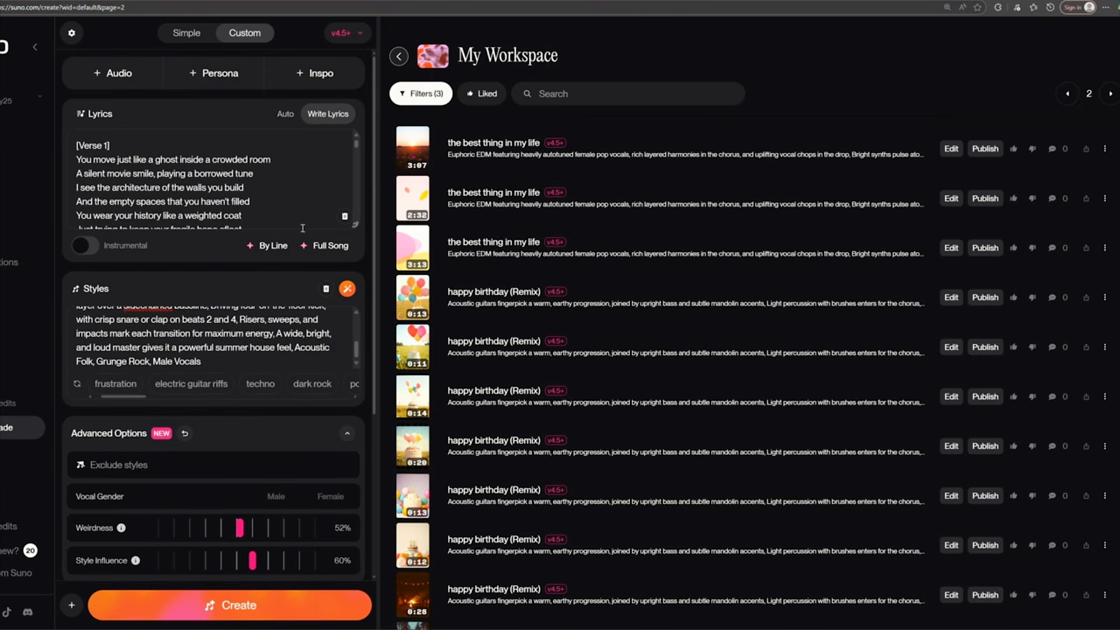
scroll(284, 186, up, 3)
scroll(285, 187, down, 3)
scroll(213, 294, down, 4)
scroll(274, 355, up, 4)
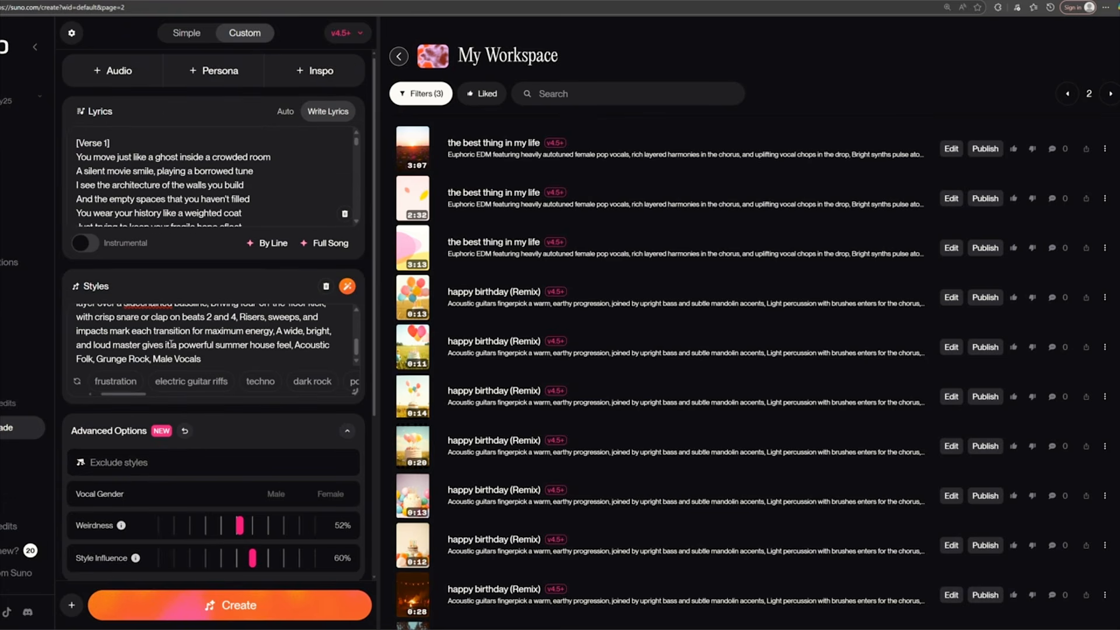
scroll(163, 349, down, 4)
scroll(214, 327, up, 4)
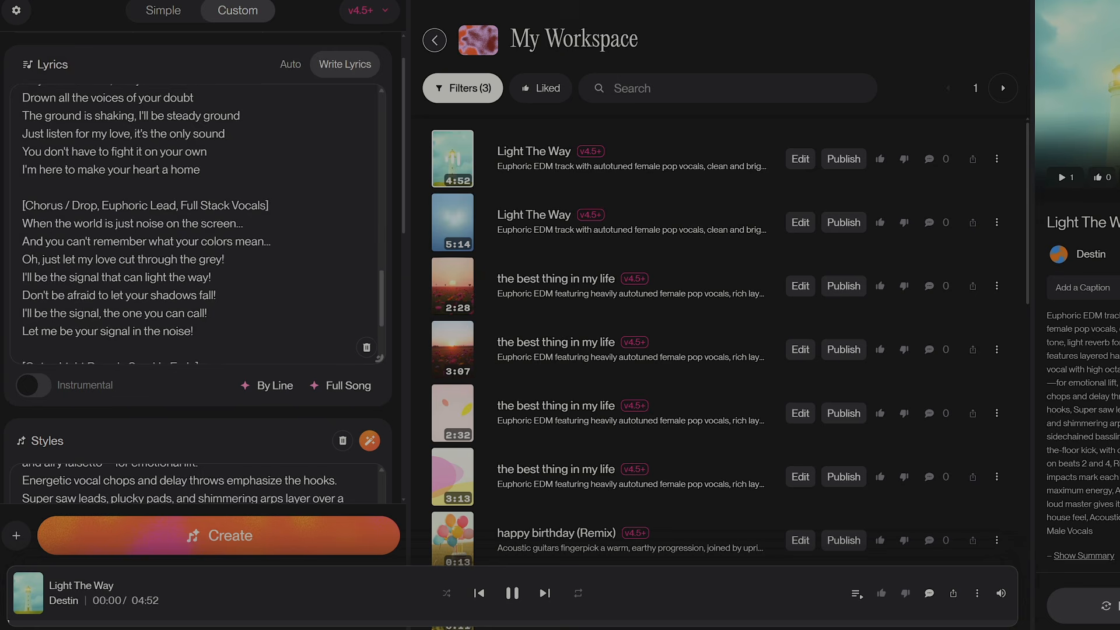
Step: Follow the lyrics of Light The Way during playback, highlighting lines from Verse 1 through the start of the first chorus
scroll(198, 228, up, 5)
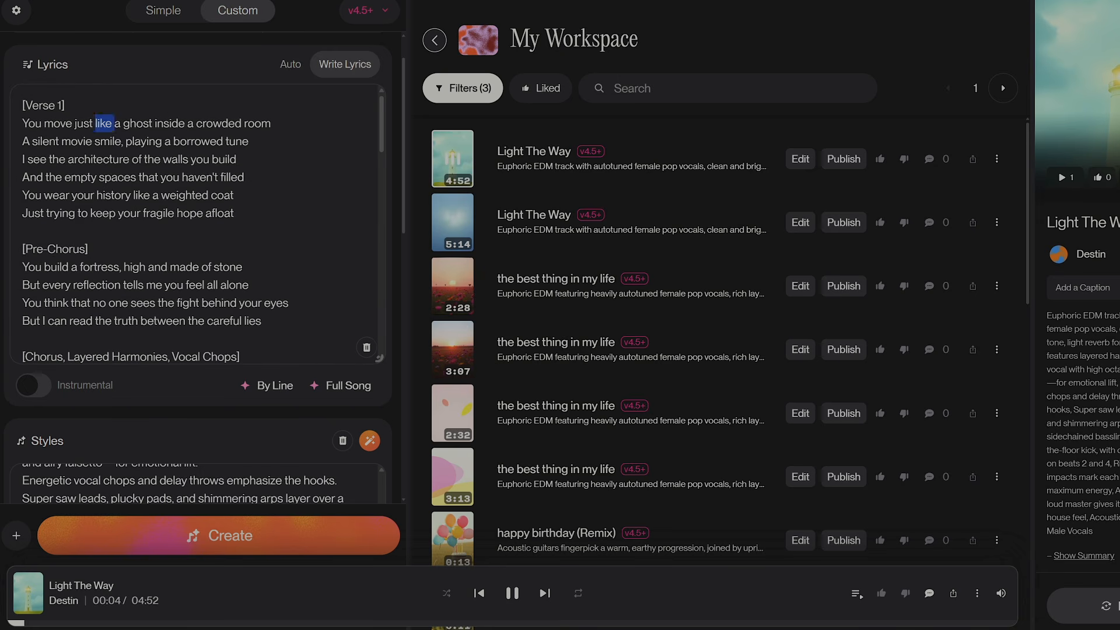
triple_click(105, 123)
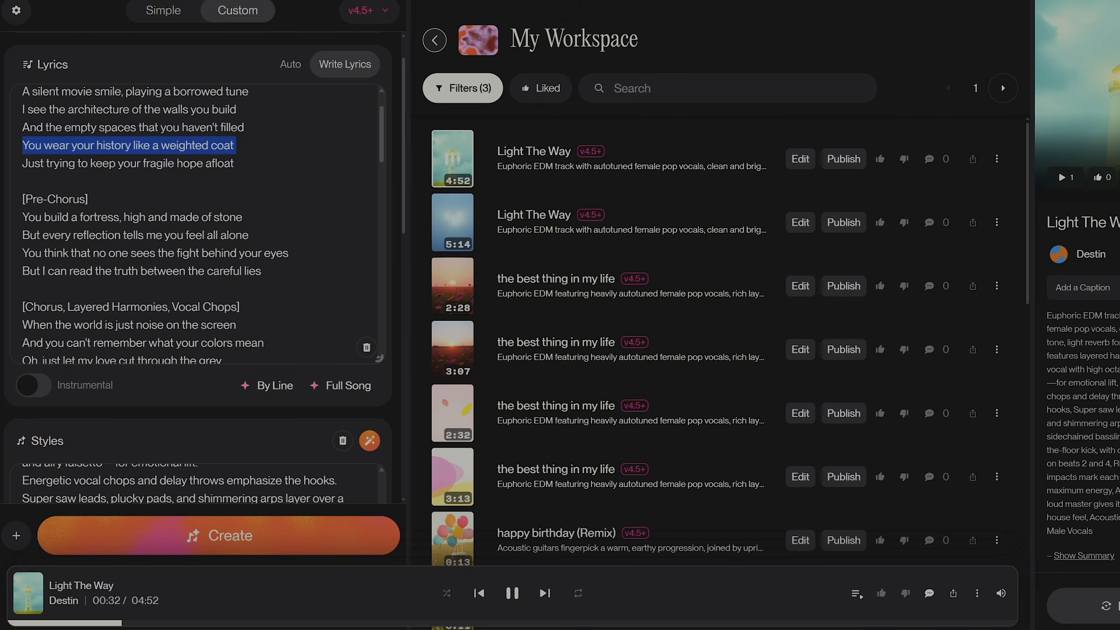
triple_click(103, 163)
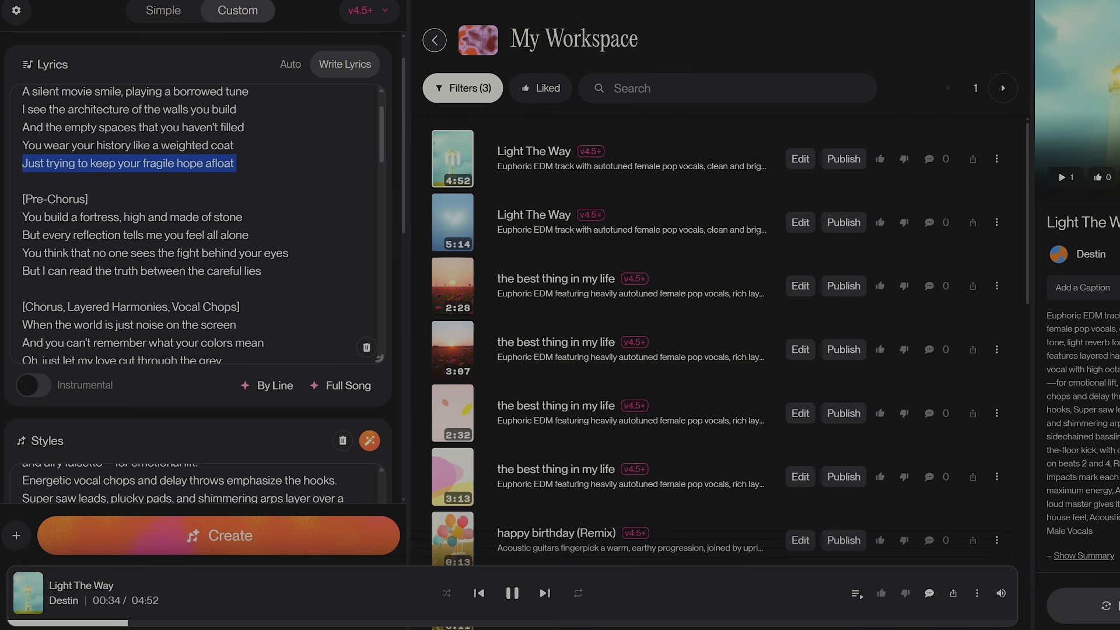
scroll(195, 223, down, 1)
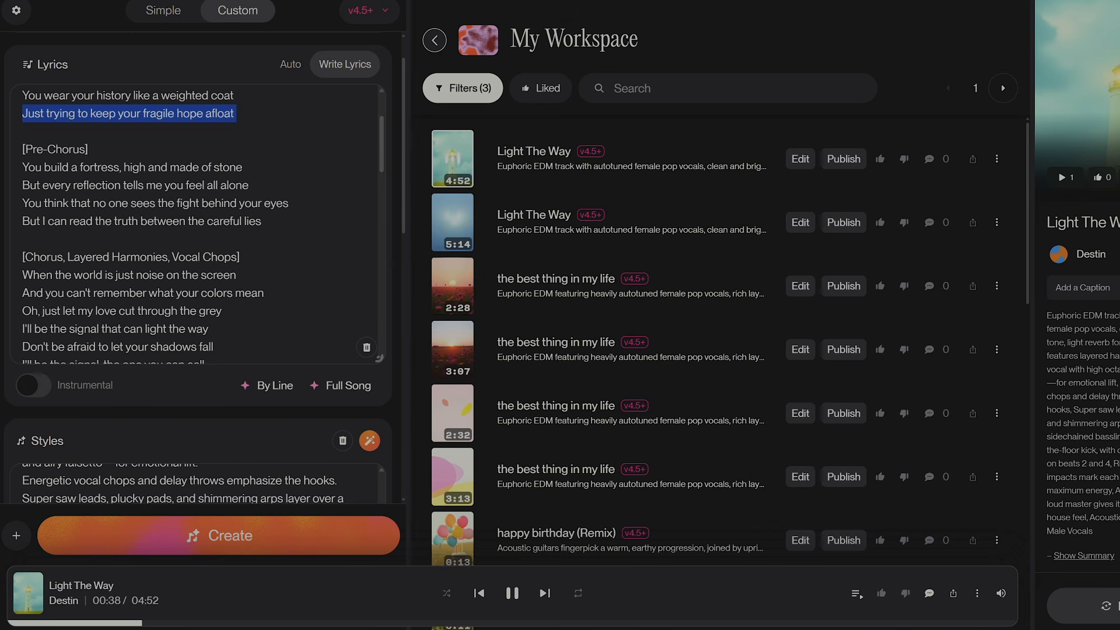
triple_click(133, 168)
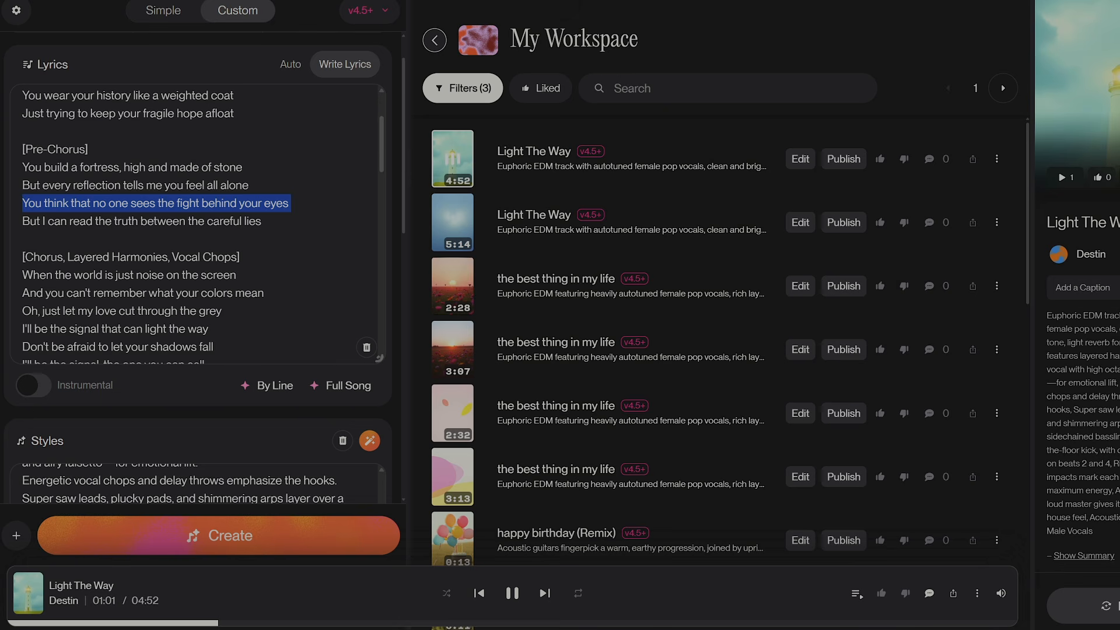
triple_click(68, 221)
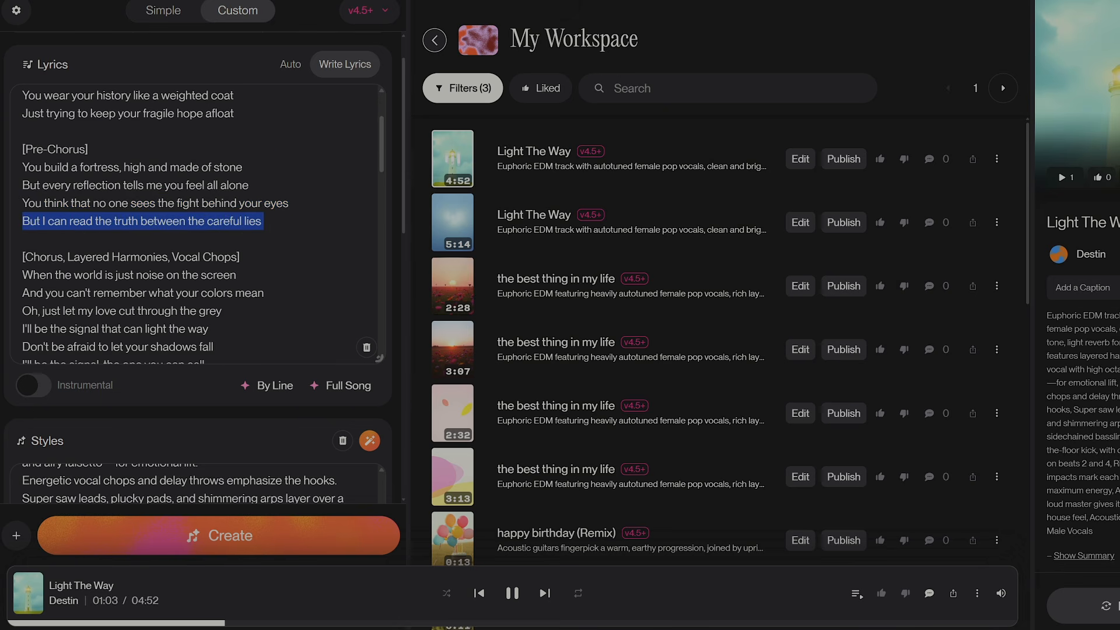
scroll(199, 225, down, 1)
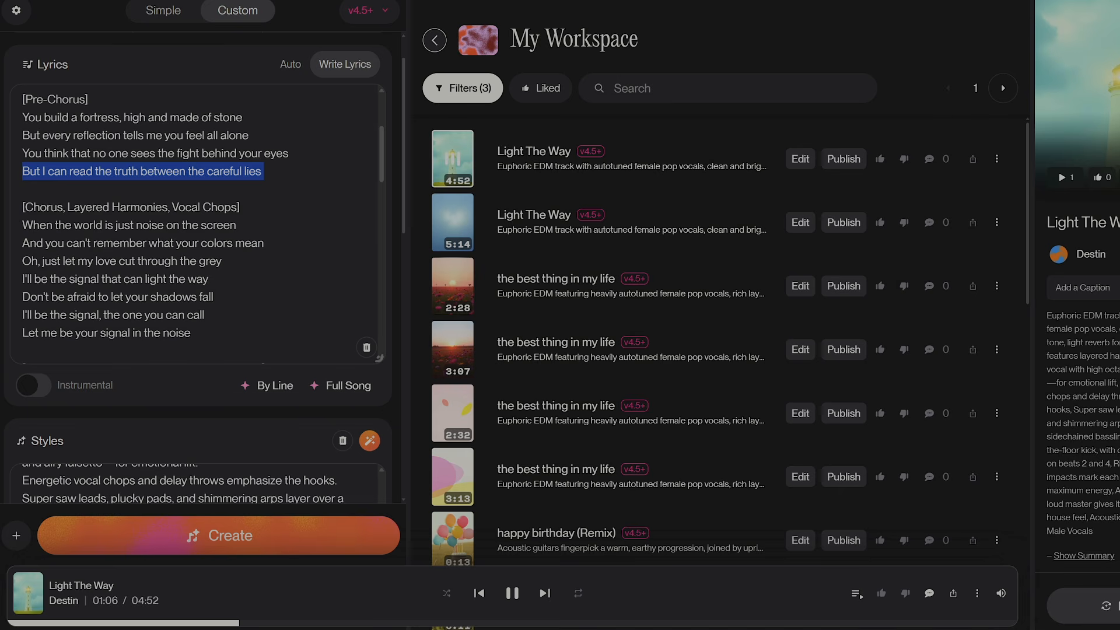
triple_click(82, 207)
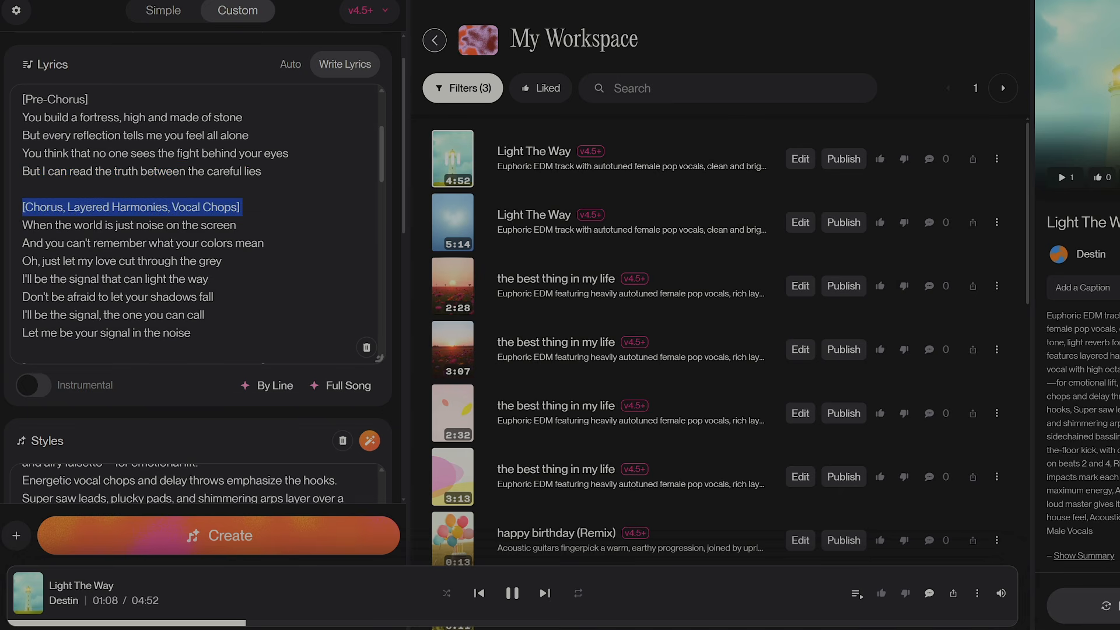
triple_click(129, 225)
scroll(129, 225, down, 1)
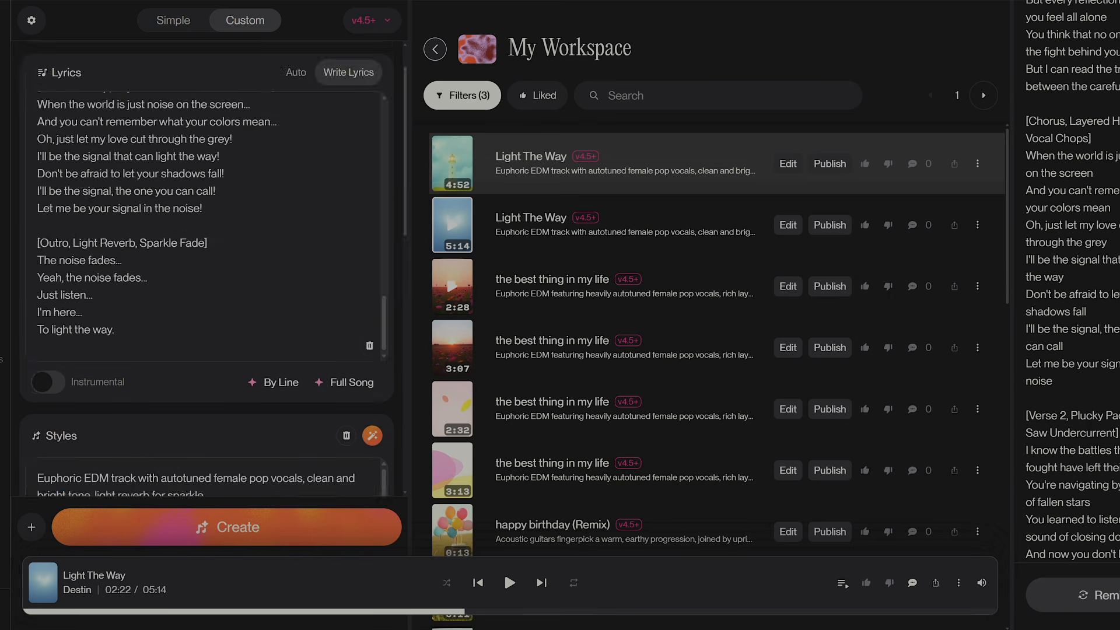
Step: Examine the song's detailed style description, highlighting the whole text
scroll(204, 268, down, 4)
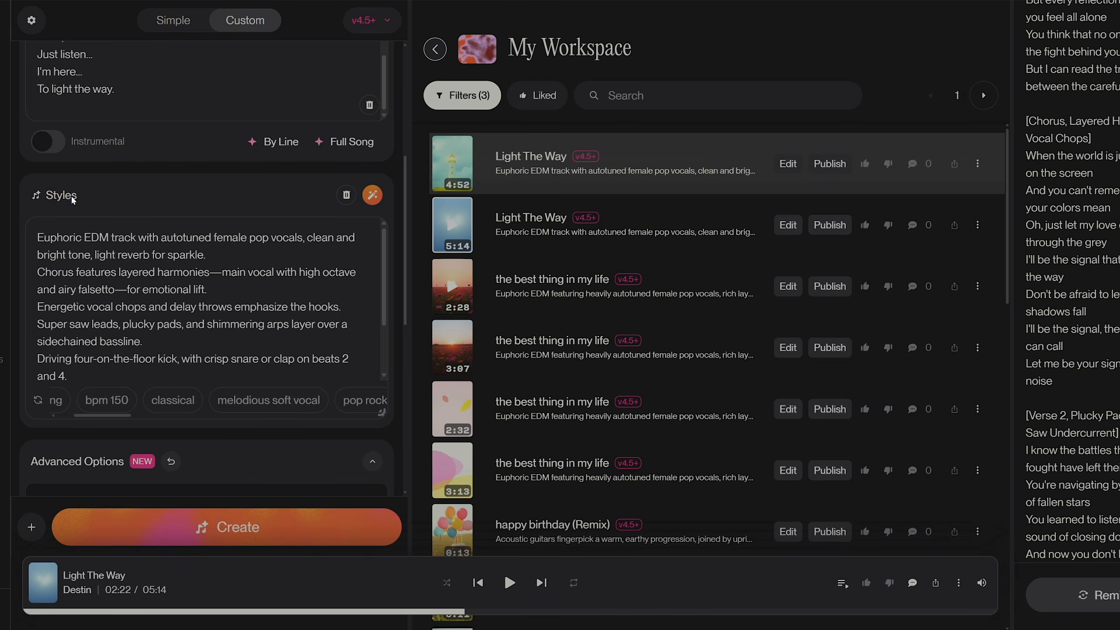
scroll(204, 268, up, 3)
scroll(204, 268, down, 5)
scroll(204, 268, up, 2)
drag(38, 188, 299, 351)
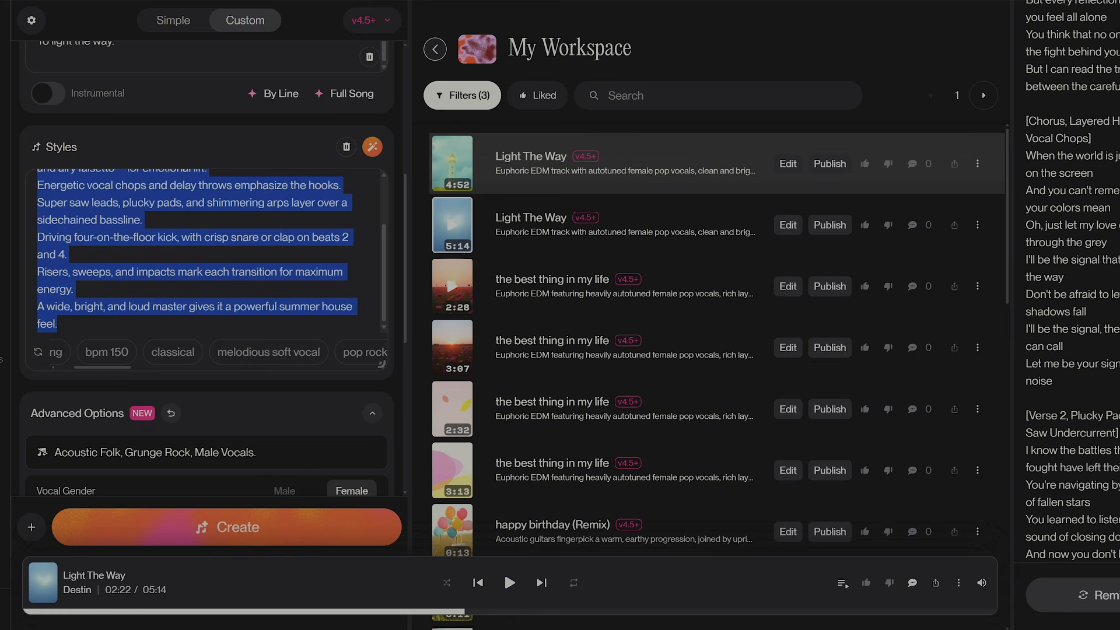
scroll(204, 251, up, 2)
scroll(204, 251, down, 2)
scroll(204, 251, up, 2)
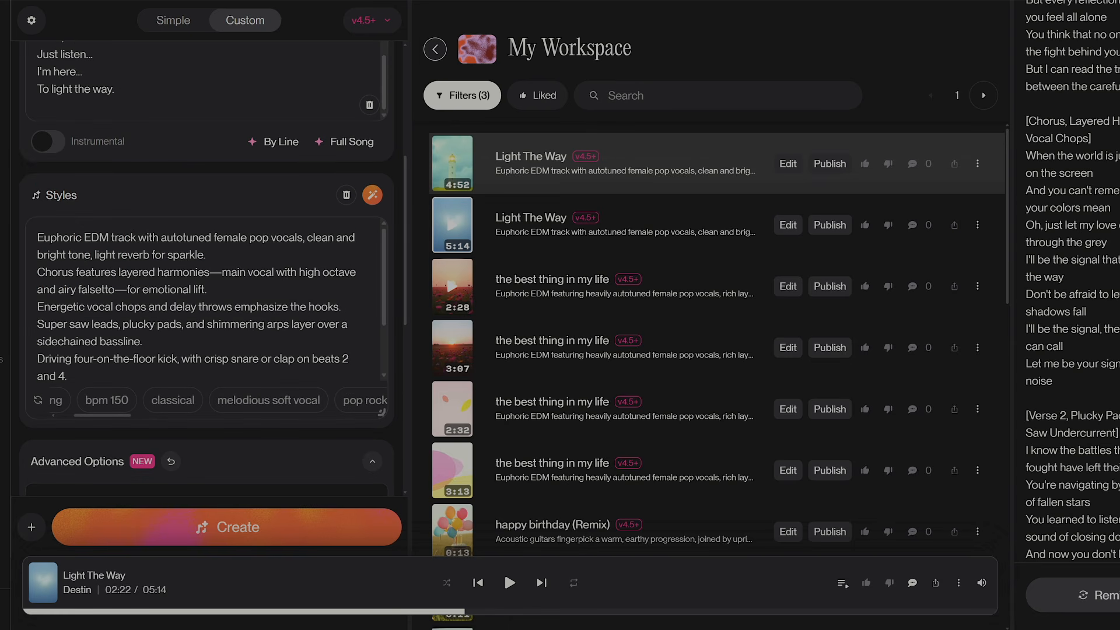
Step: Highlight the lyrics' section tags for Verse 2, its Pre-Chorus and Chorus, which carry production cues such as "Rising Arps, Impacts"
scroll(200, 309, up, 4)
scroll(200, 310, down, 7)
scroll(200, 310, up, 1)
scroll(200, 310, up, 1)
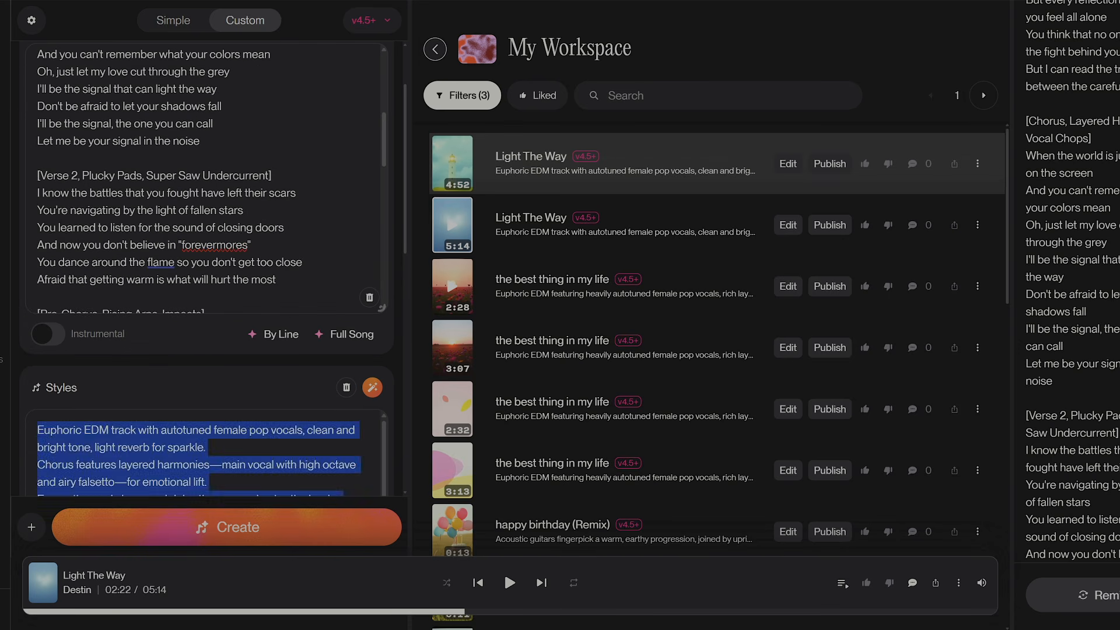
click(244, 210)
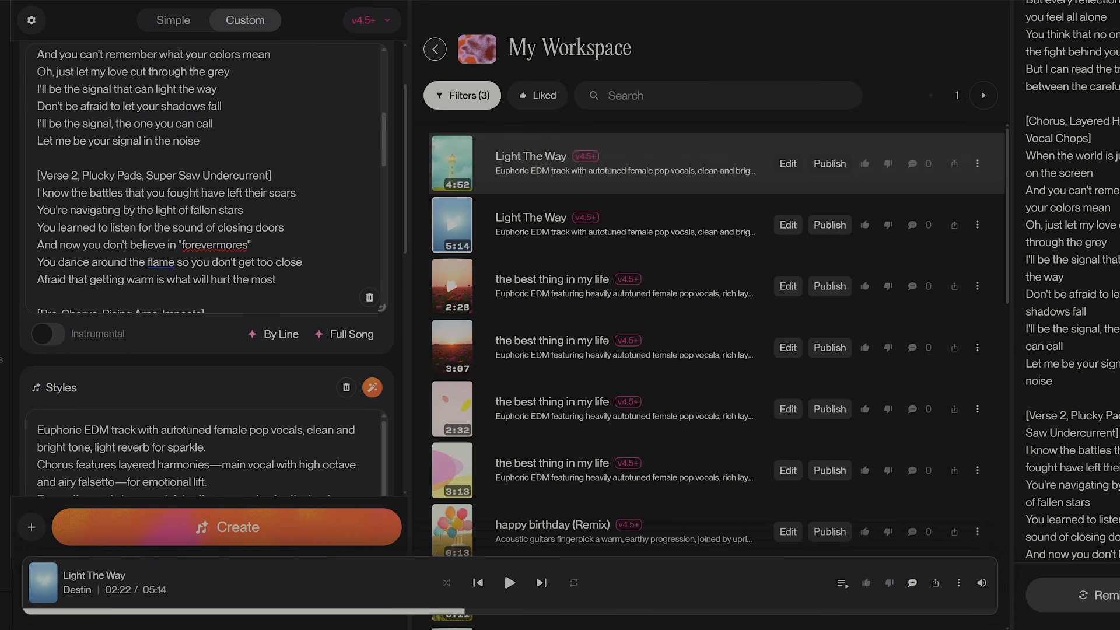
drag(37, 174, 271, 175)
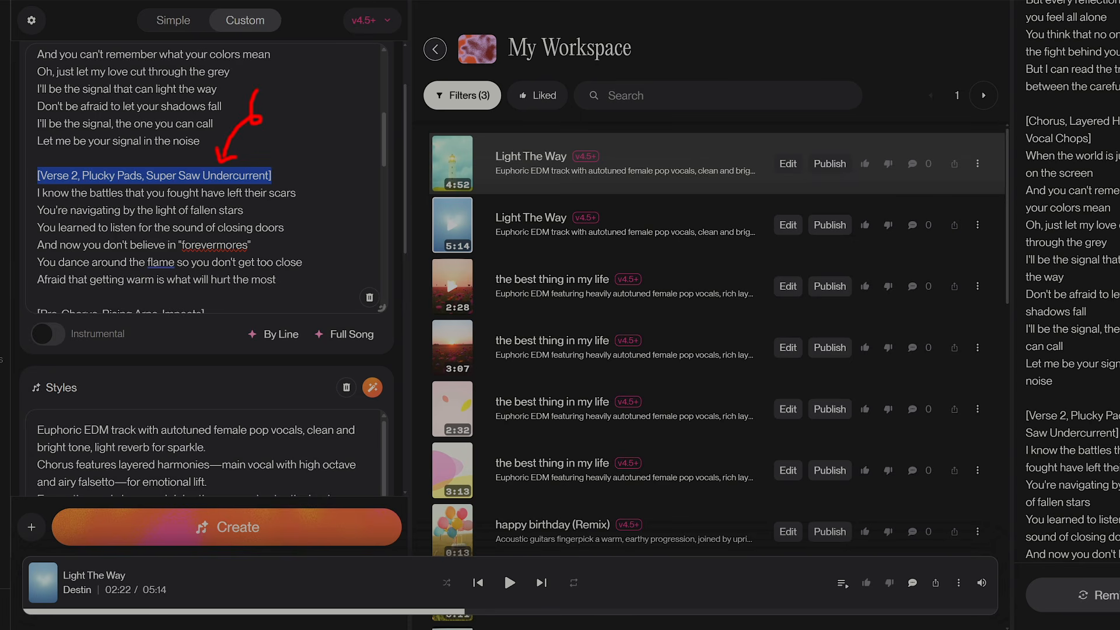
scroll(169, 178, down, 5)
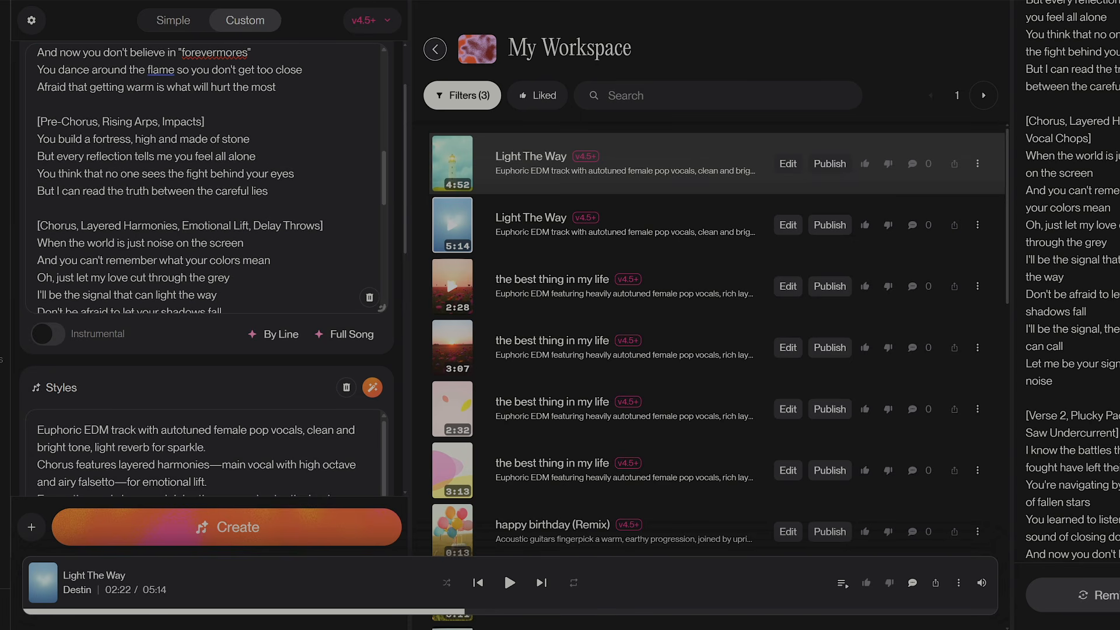
drag(38, 121, 205, 122)
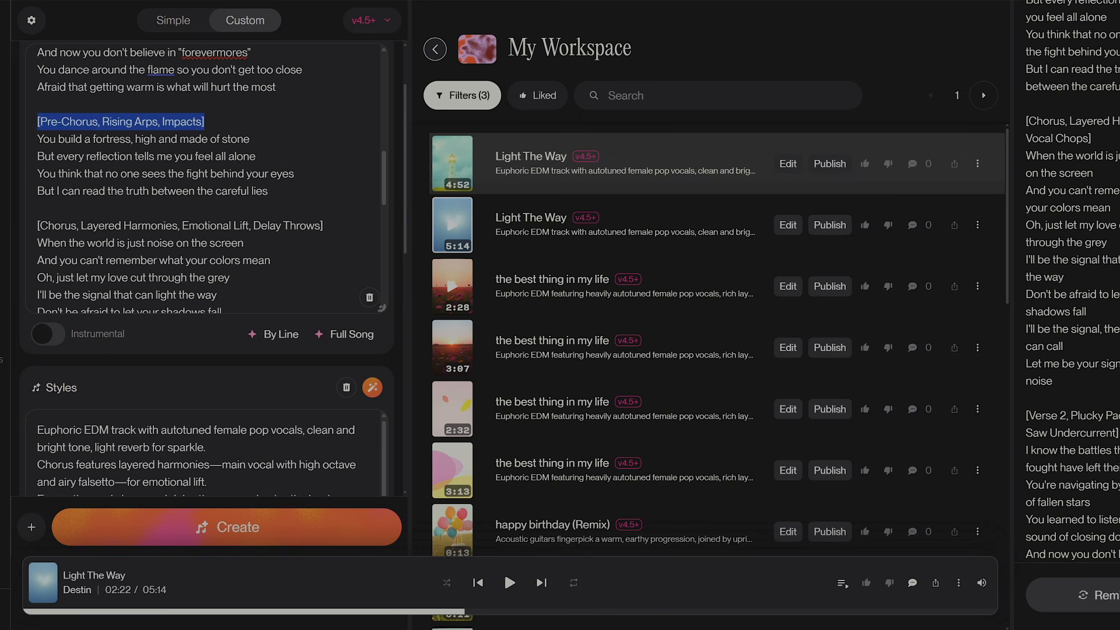
drag(37, 225, 323, 225)
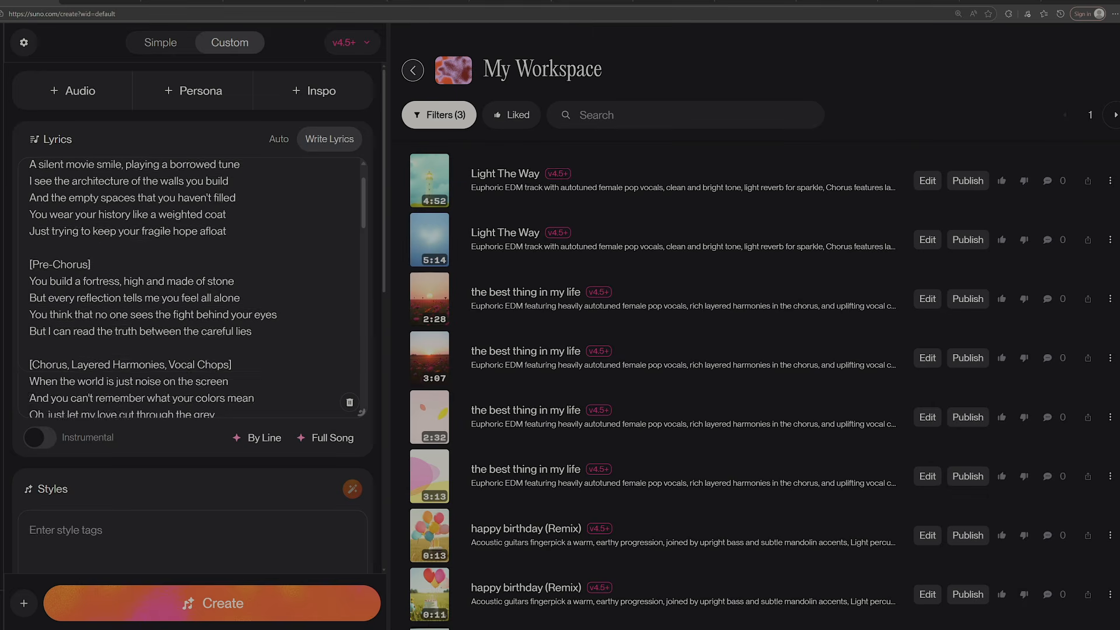
Step: Start creating a new persona based on the first Light The Way song in the library
click(170, 85)
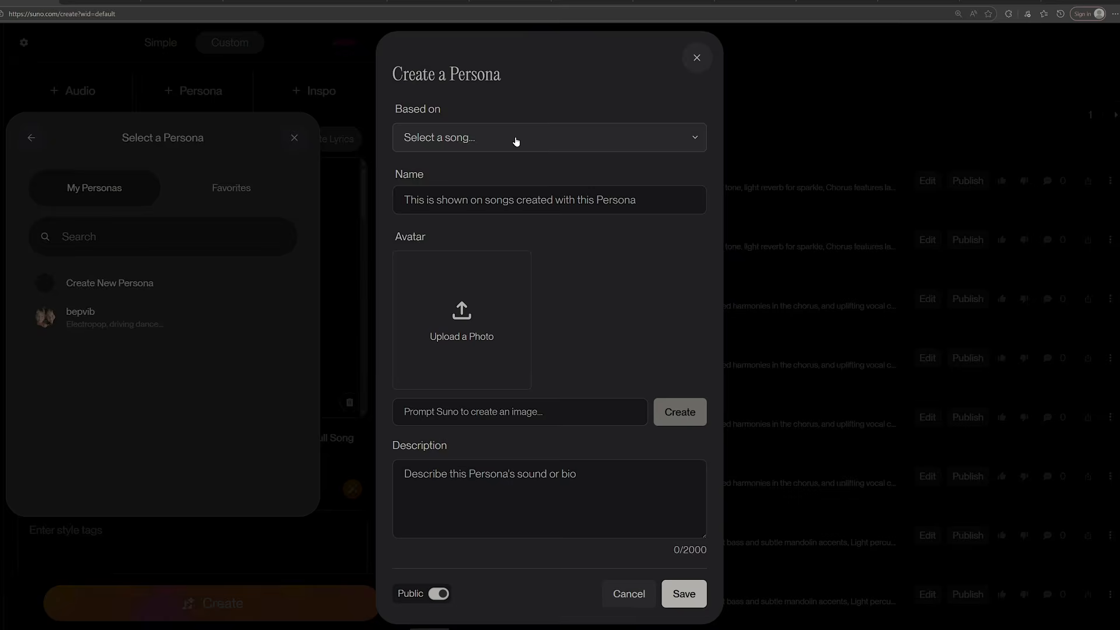
click(516, 141)
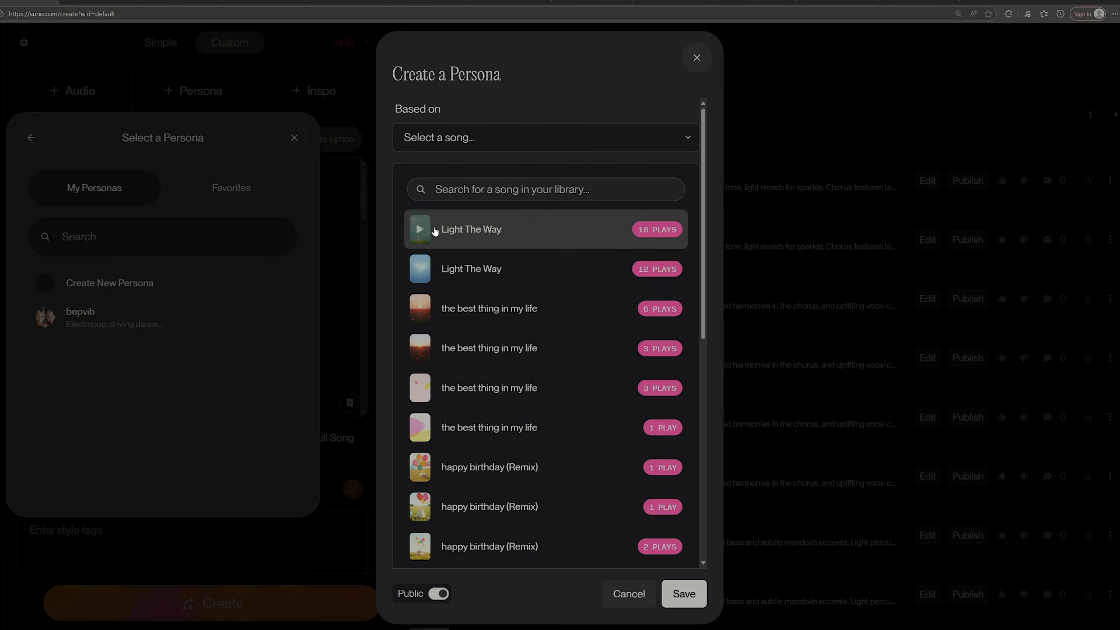
click(487, 229)
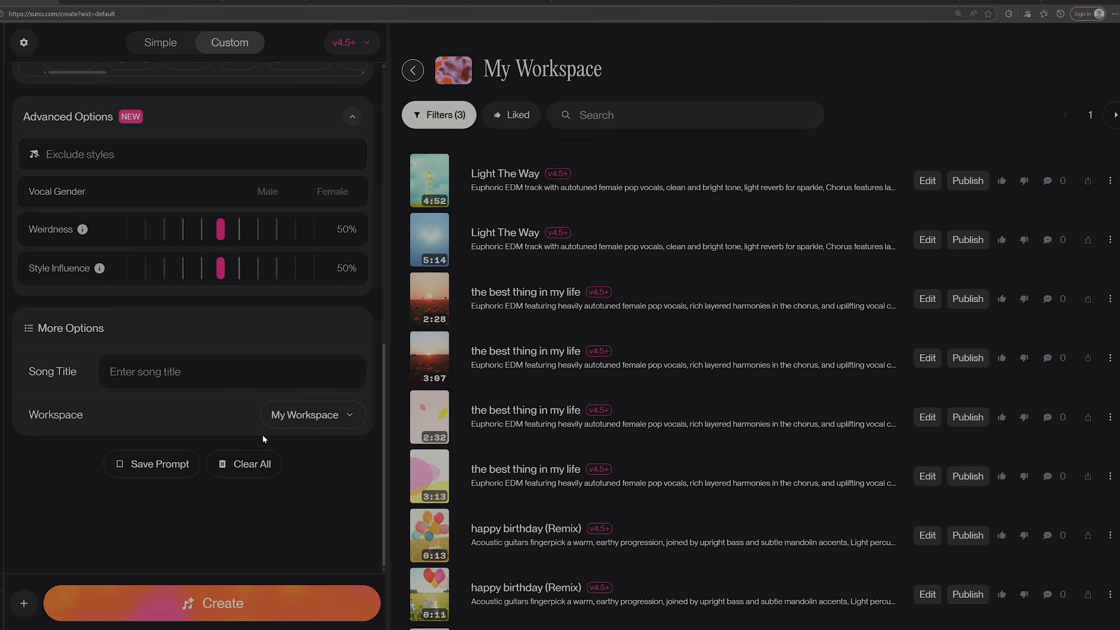
Step: Add the existing persona bepvib to the custom song
scroll(257, 461, up, 4)
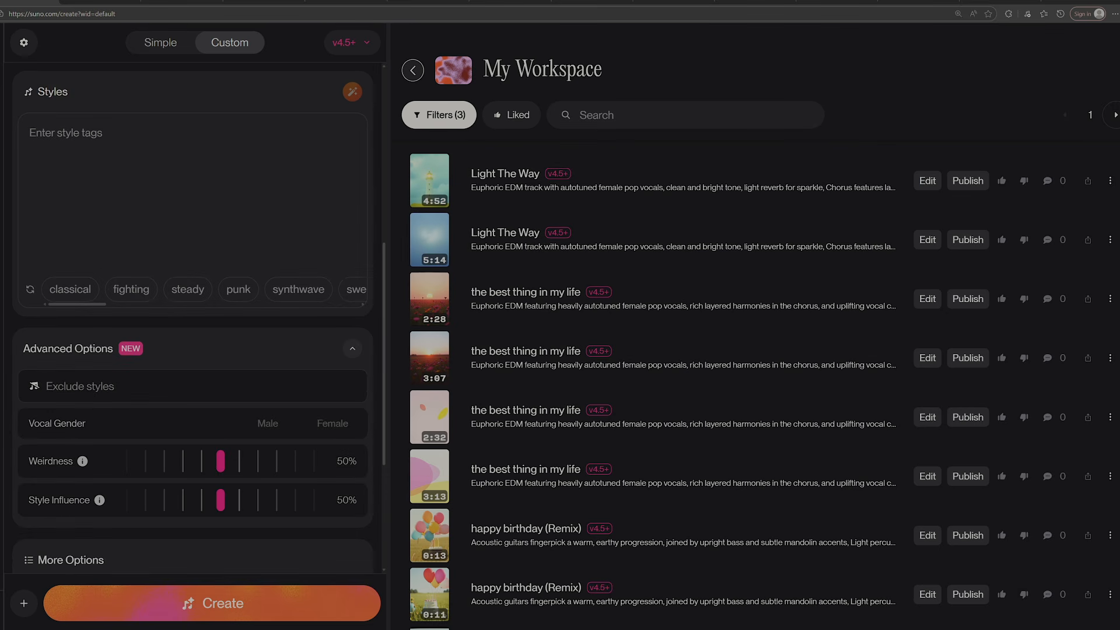
scroll(127, 433, up, 5)
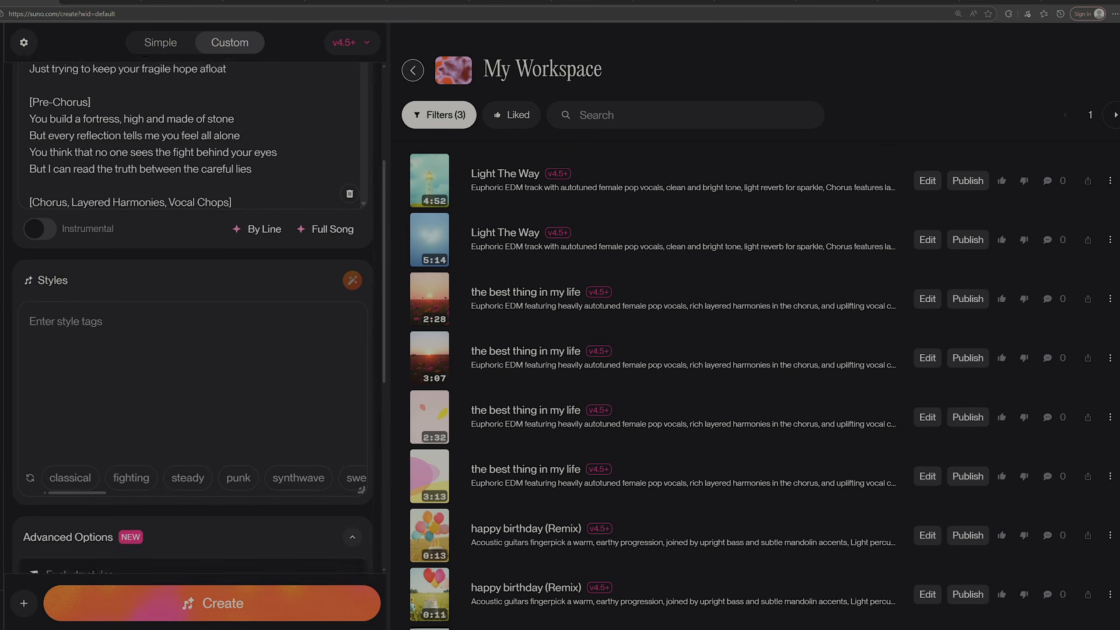
scroll(192, 315, up, 3)
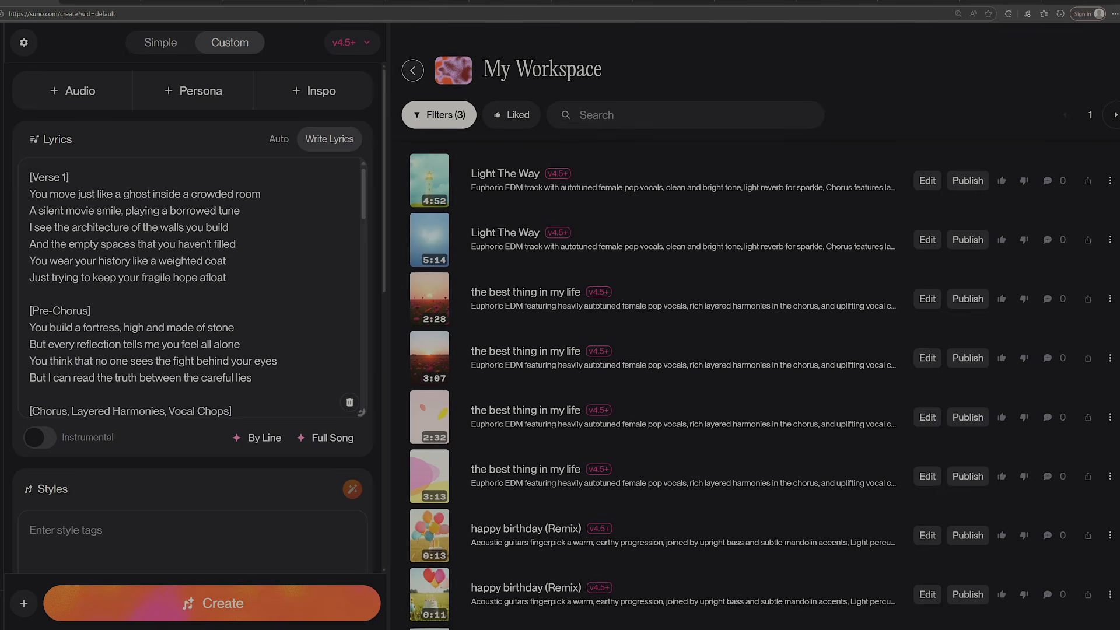
click(208, 87)
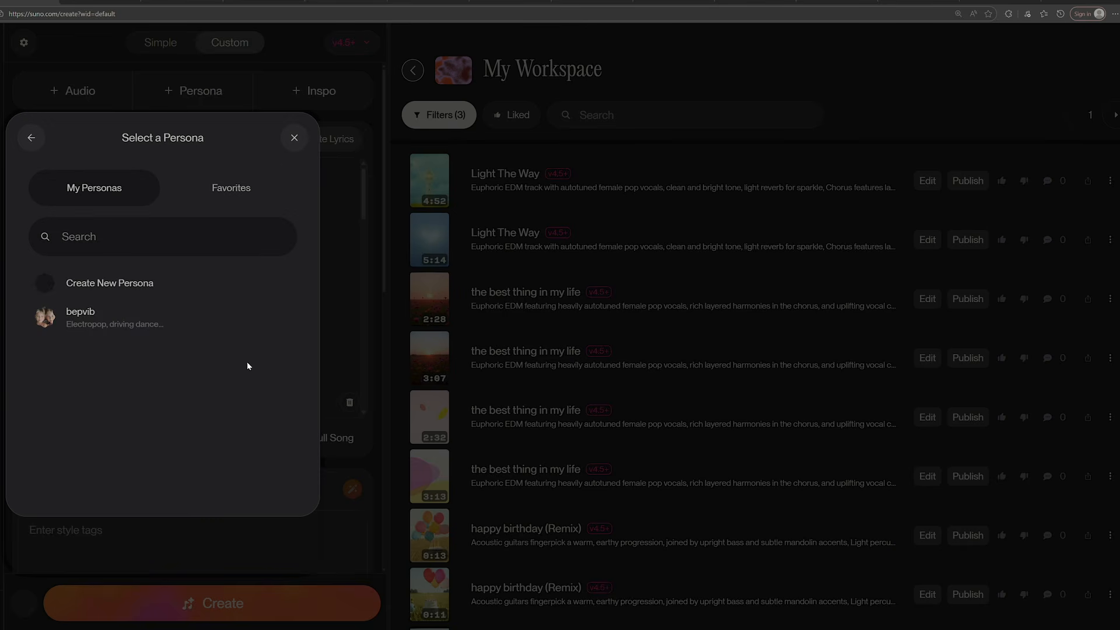
click(122, 318)
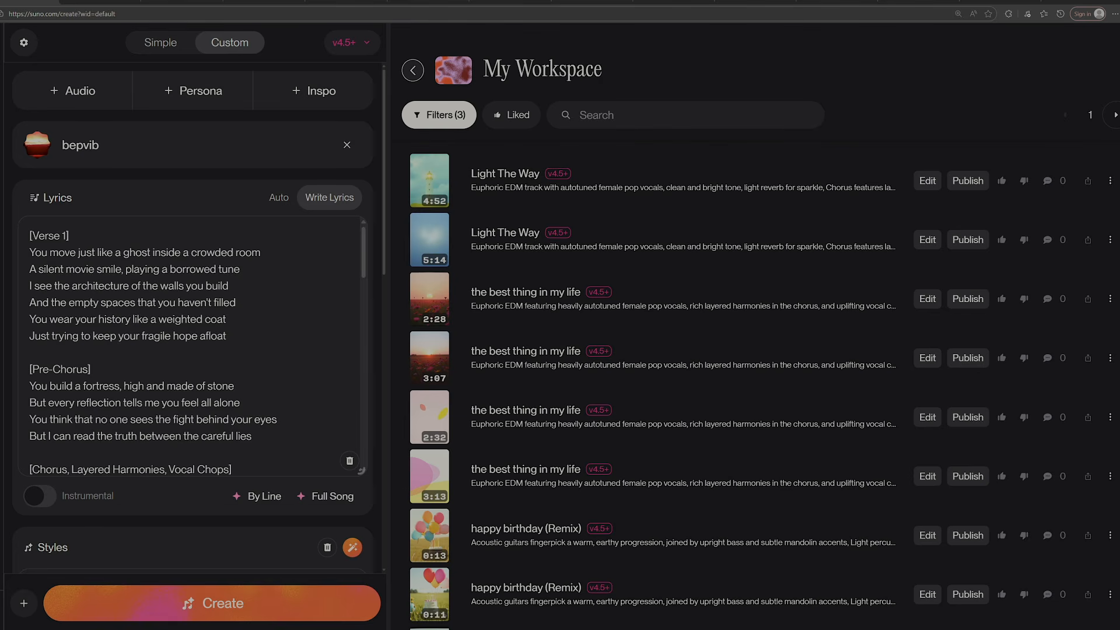
Step: Examine the styles, excluded styles and influence sliders that the persona applies to the custom song
scroll(192, 350, down, 10)
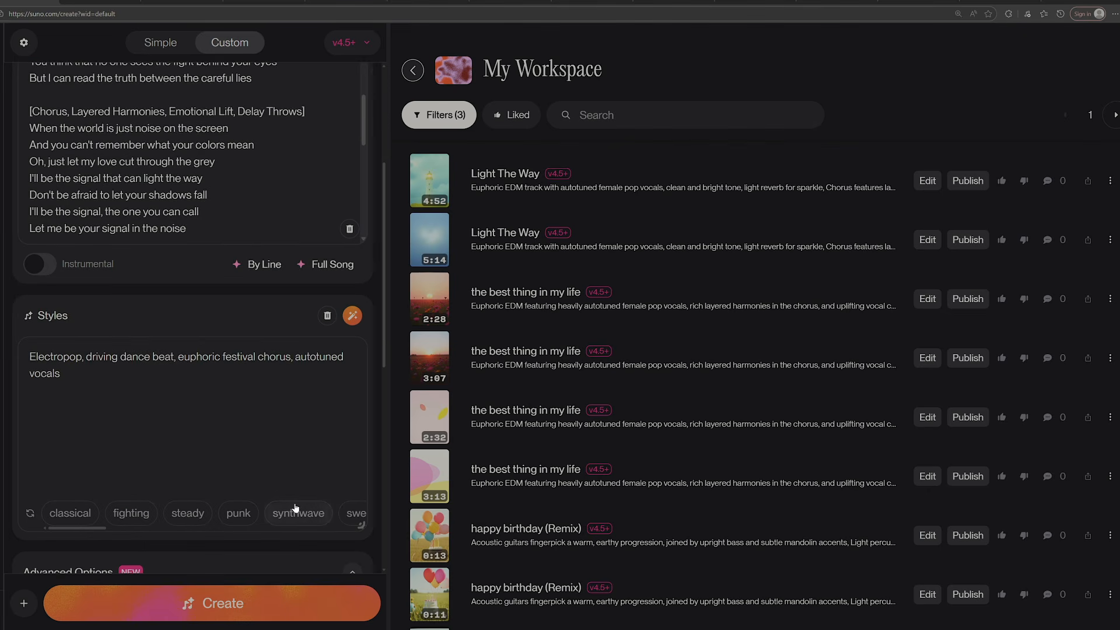
scroll(296, 507, up, 5)
scroll(297, 424, down, 10)
scroll(297, 423, down, 4)
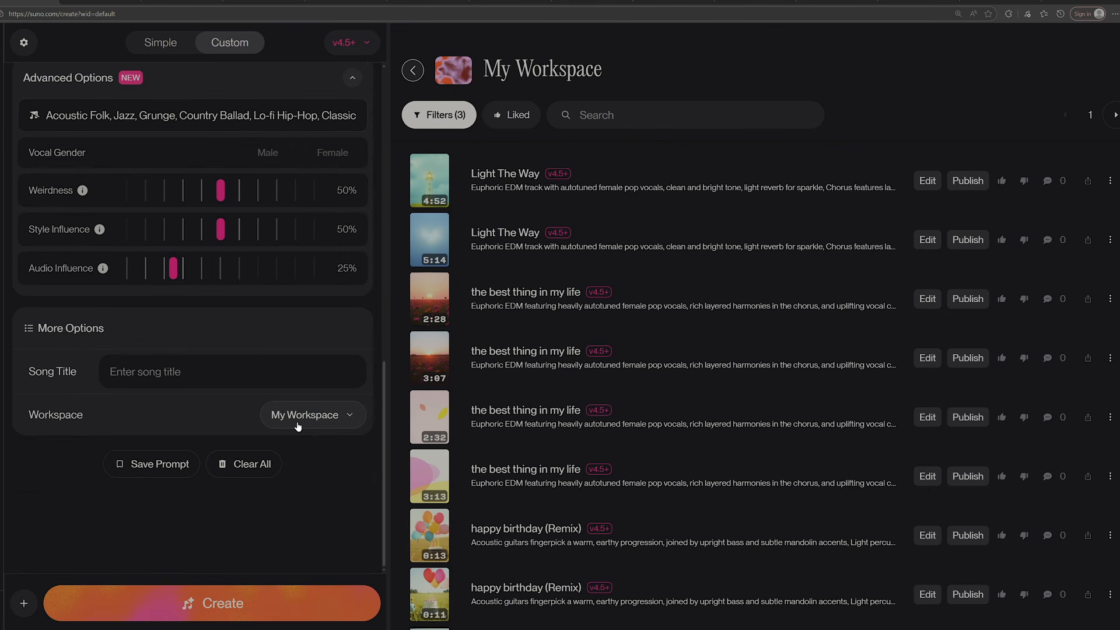
scroll(296, 422, up, 10)
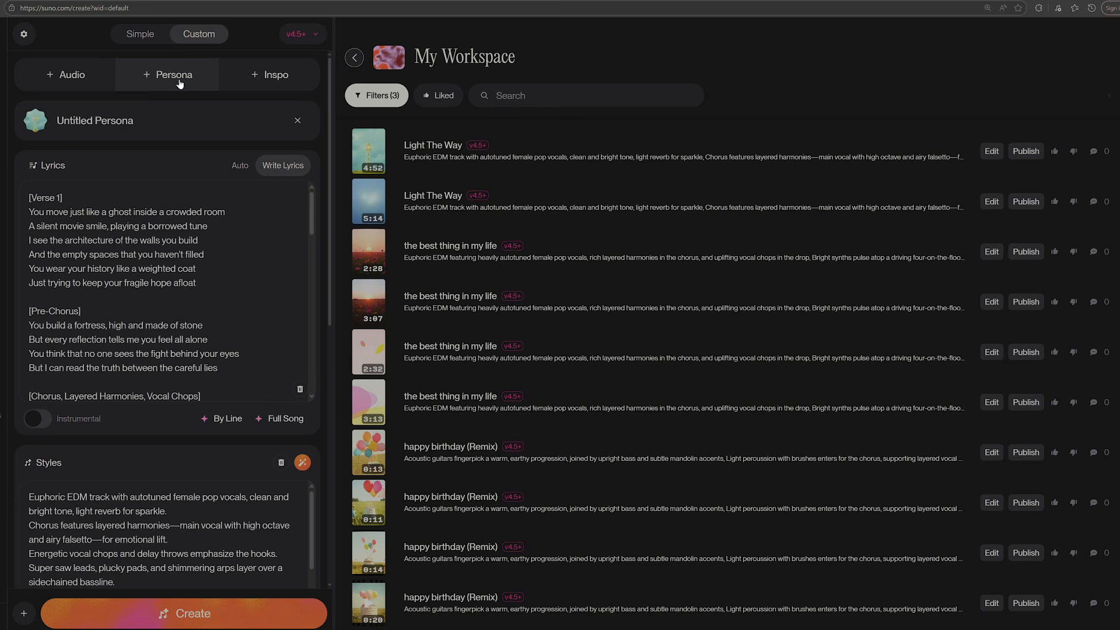
Step: Open the form for creating a new persona and its choice of songs to base it on
click(180, 83)
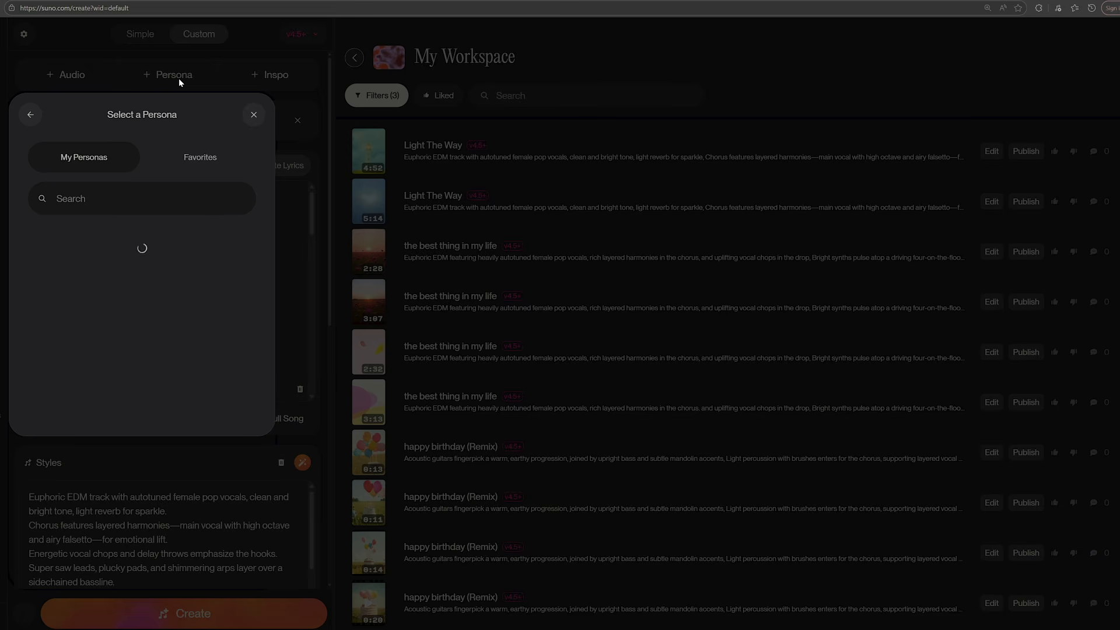
click(103, 235)
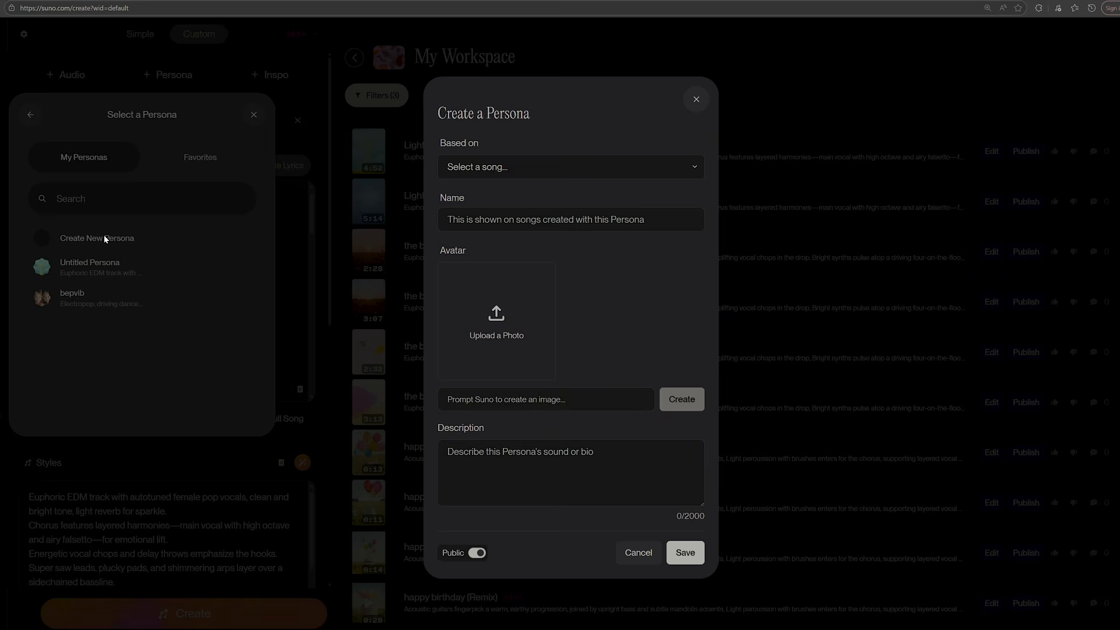
click(548, 168)
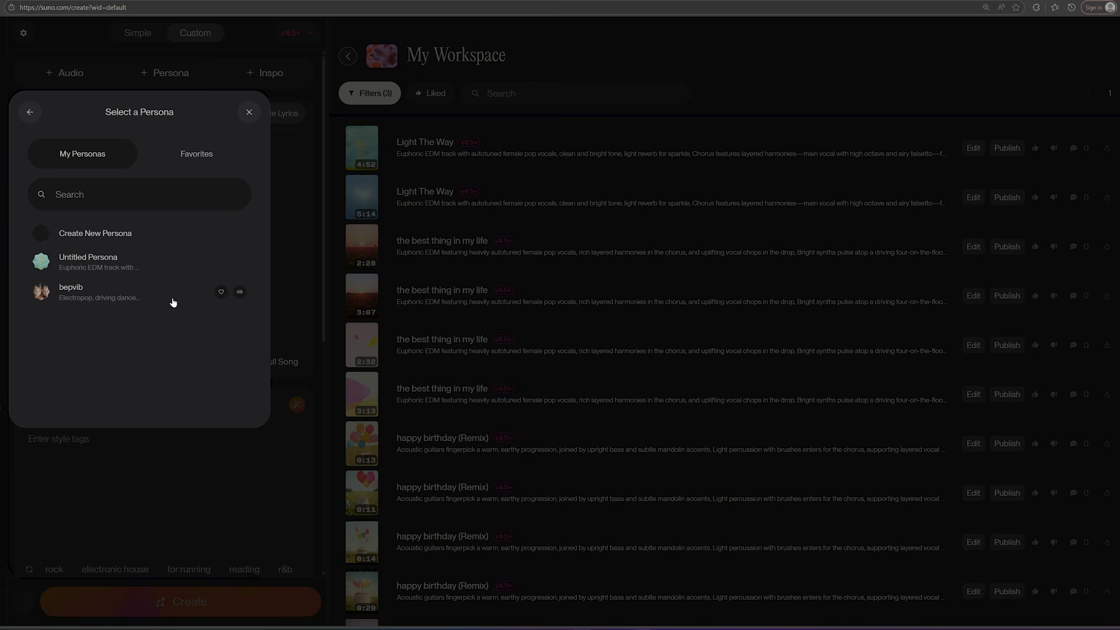
Step: Apply Untitled Persona to the custom song with newly pasted lyrics and an Audio Influence of 50%
click(97, 263)
key(ctrl+v)
scroll(163, 286, up, 10)
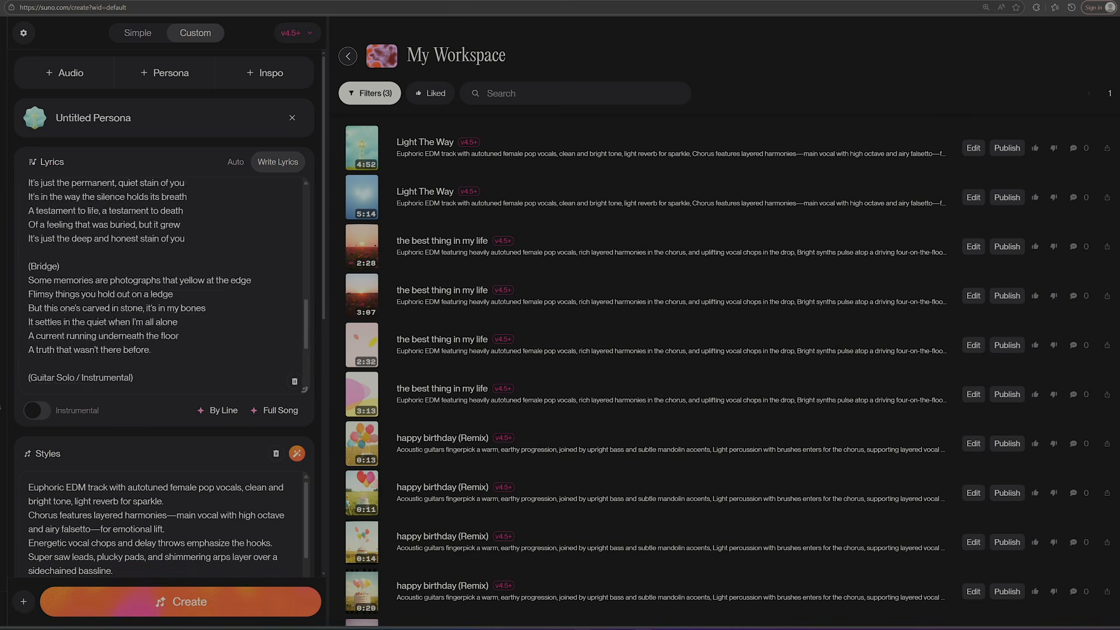
scroll(312, 290, down, 10)
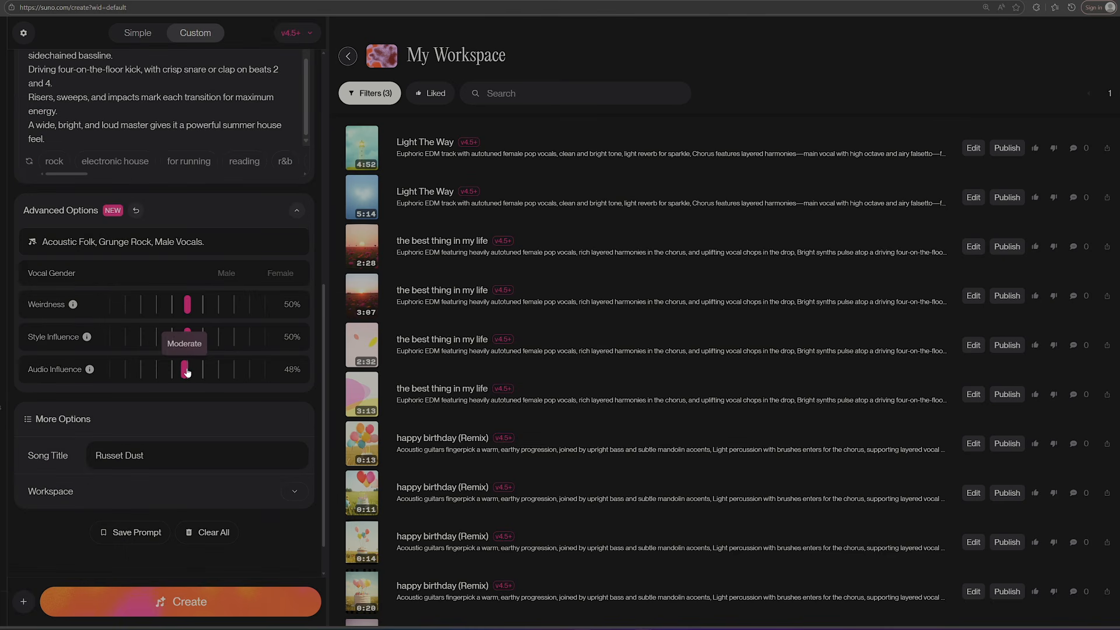
click(187, 370)
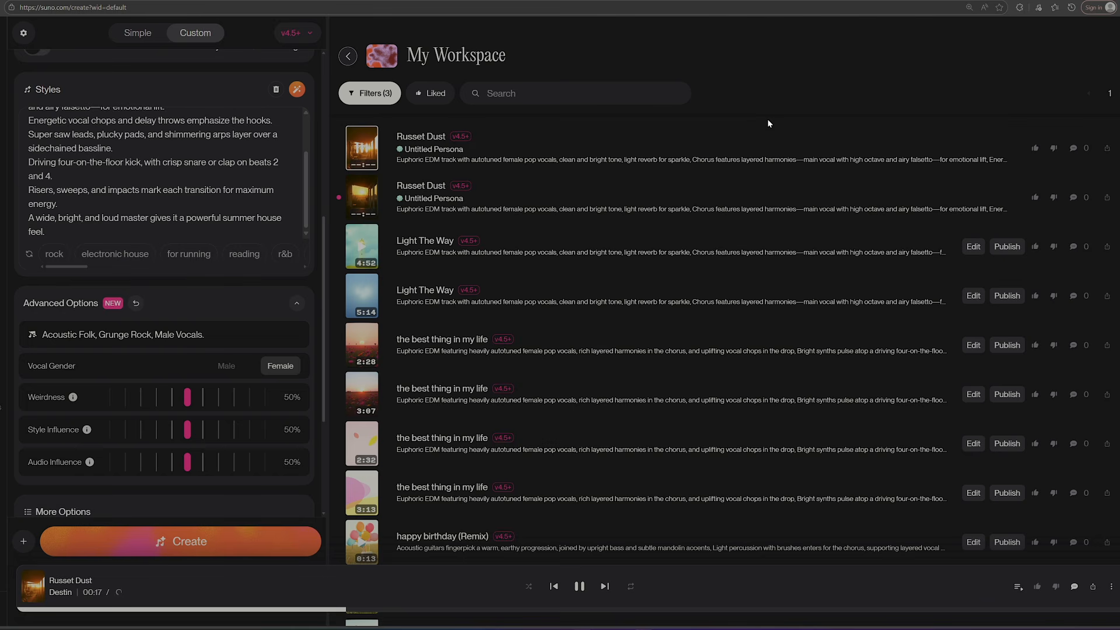
Step: Review the styles and lyrics used for the Russet Dust song made with Untitled Persona
scroll(163, 172, up, 2)
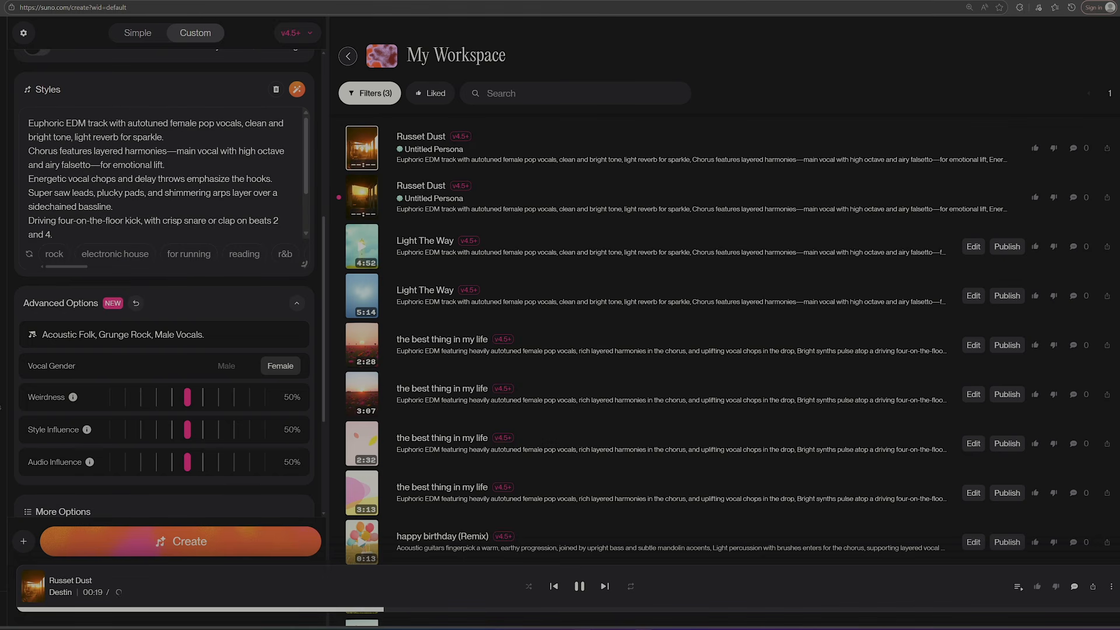
scroll(164, 173, down, 1)
scroll(163, 172, up, 8)
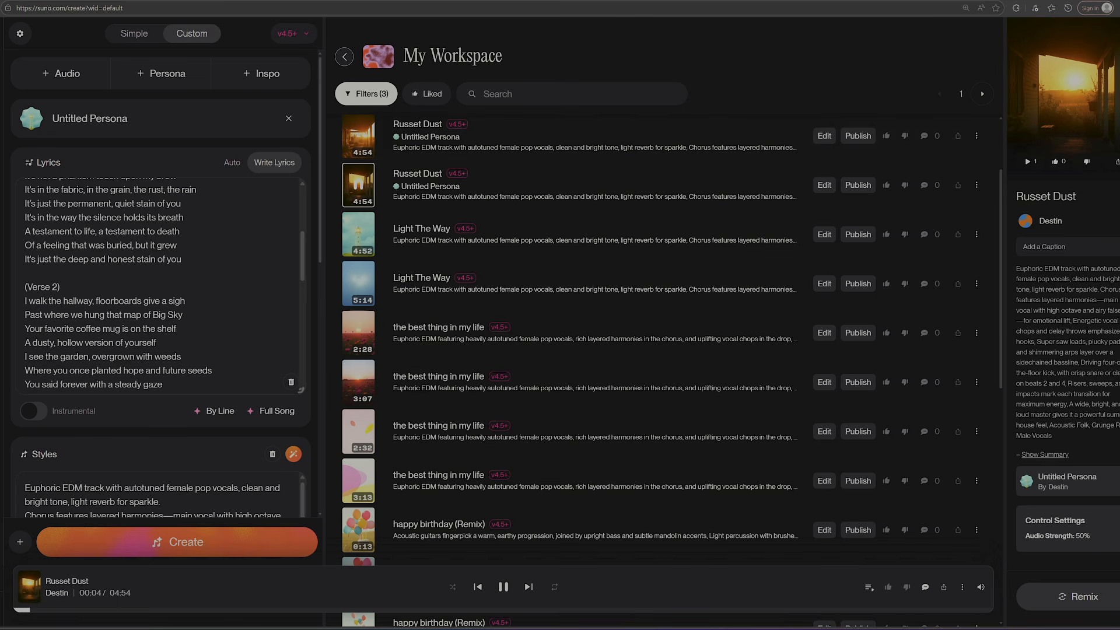
scroll(157, 286, up, 3)
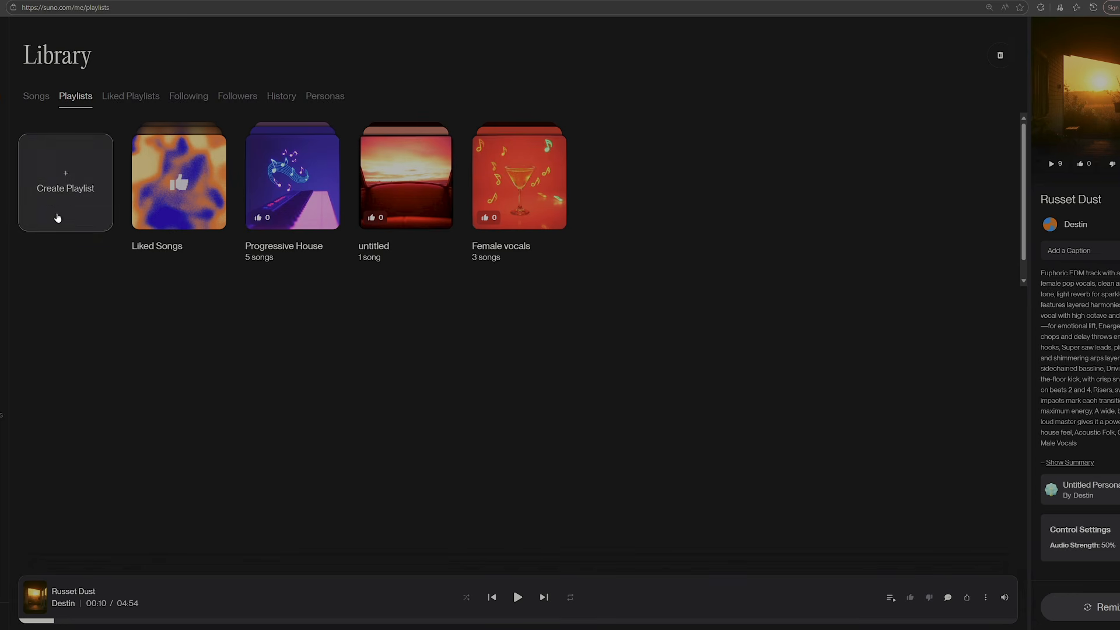
Step: Use the Progressive House playlist as the inspiration for the custom song
click(255, 234)
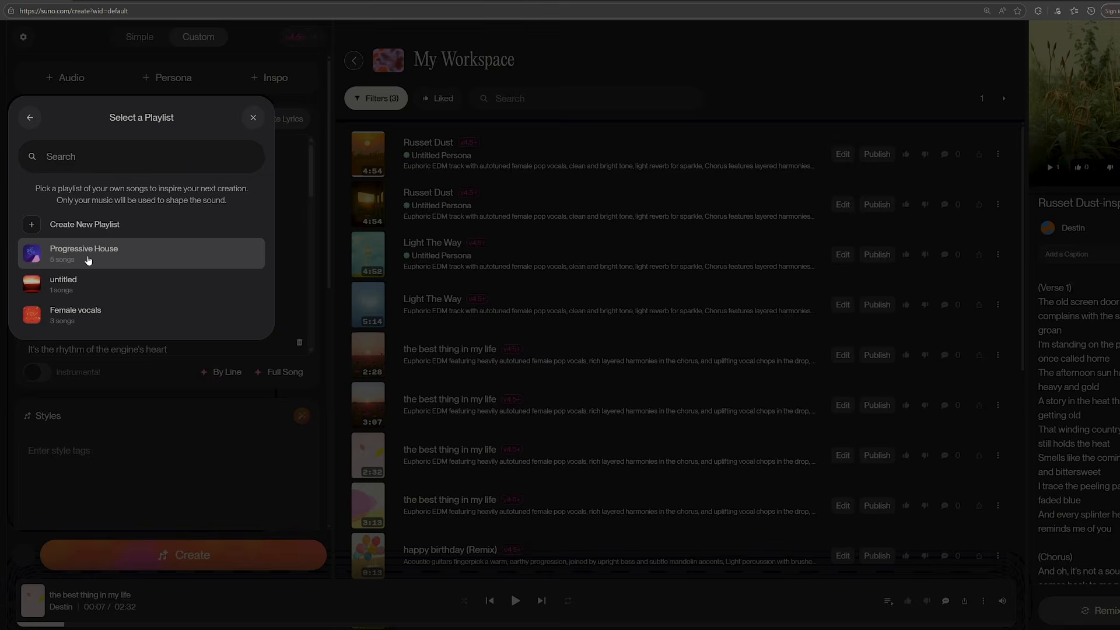
click(88, 260)
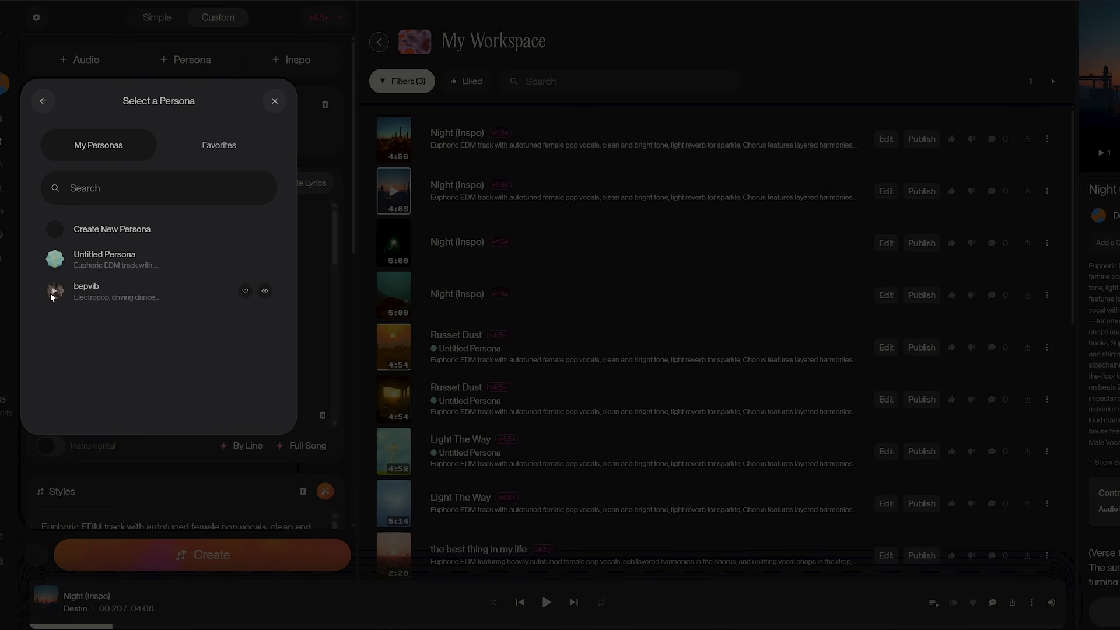
Step: Preview the sound of bepvib and Untitled Persona, and return to the custom song's inspiration options
click(56, 290)
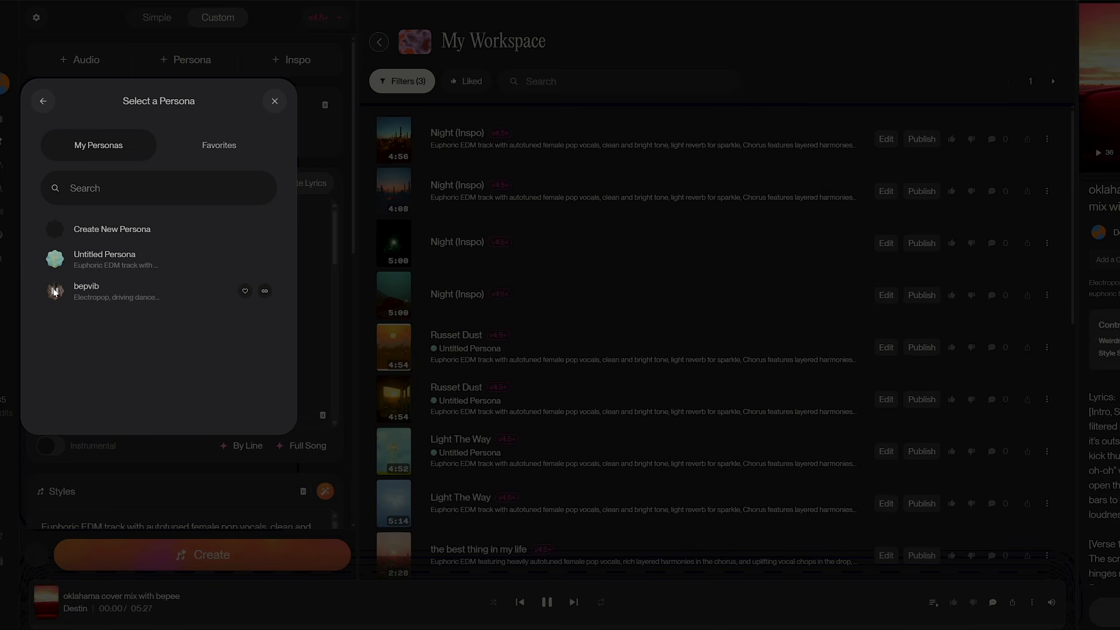
click(55, 291)
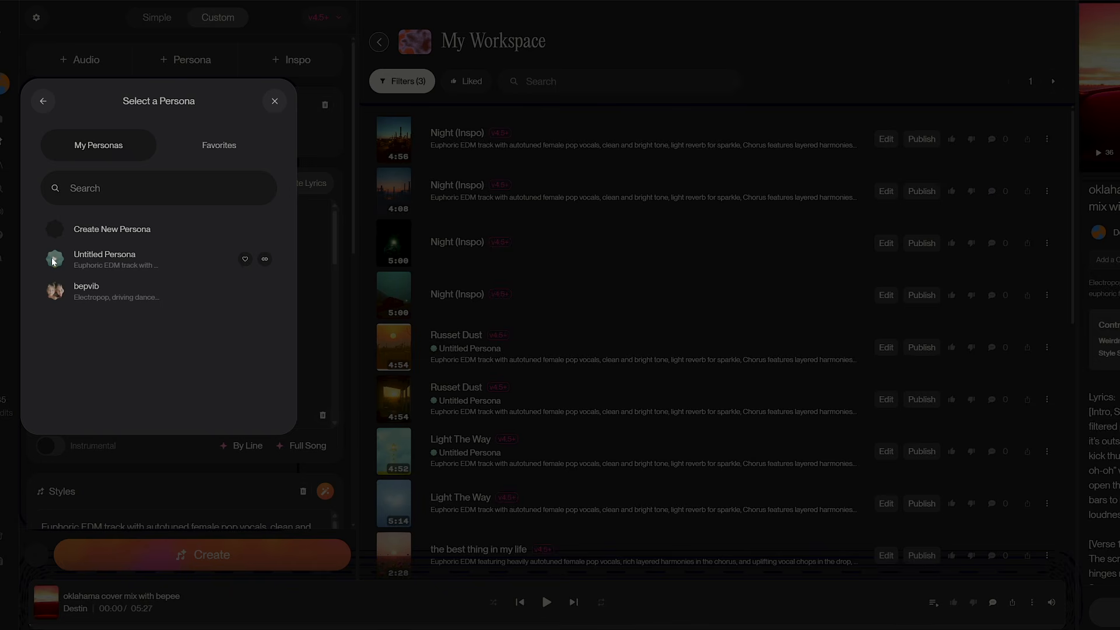
click(52, 259)
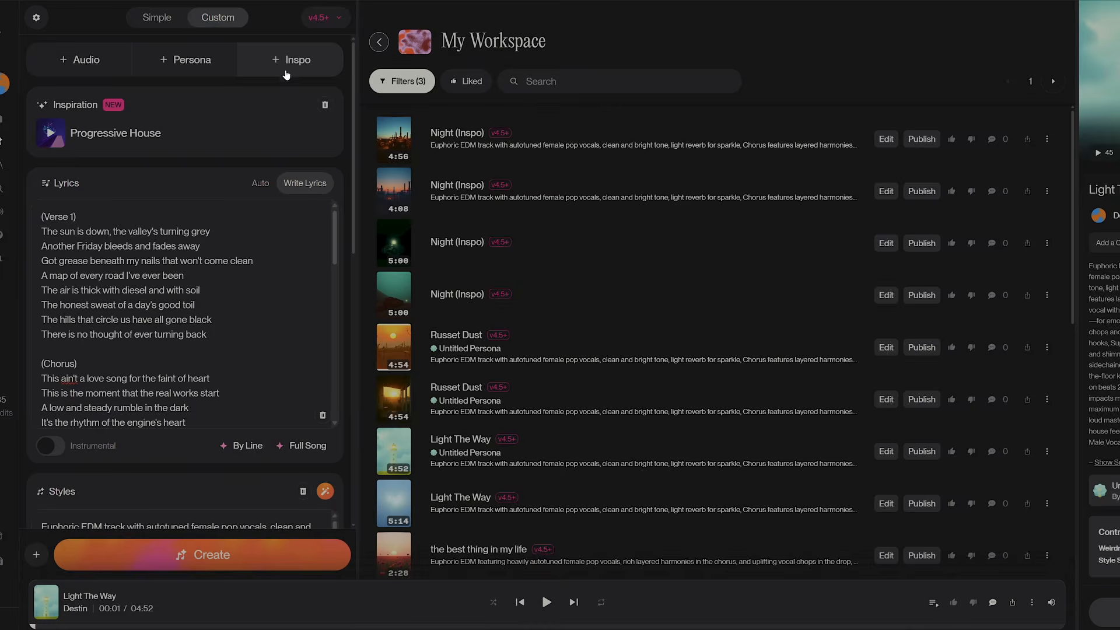
click(288, 63)
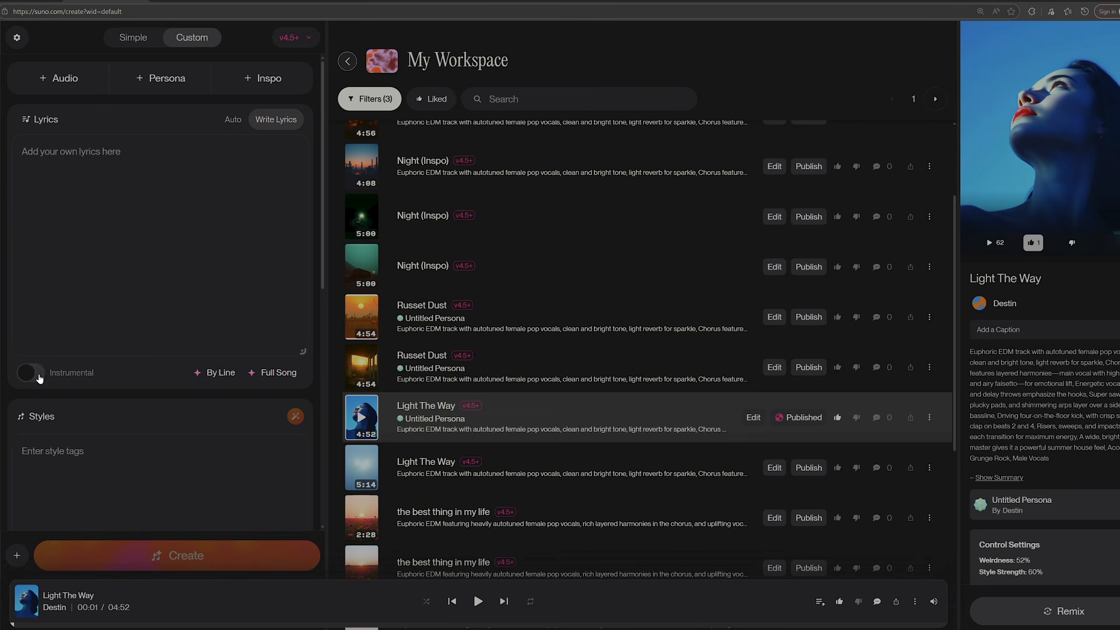
Step: Make the new song instrumental and upload the happy birthday recording, keeping the whole 14-second clip
click(44, 373)
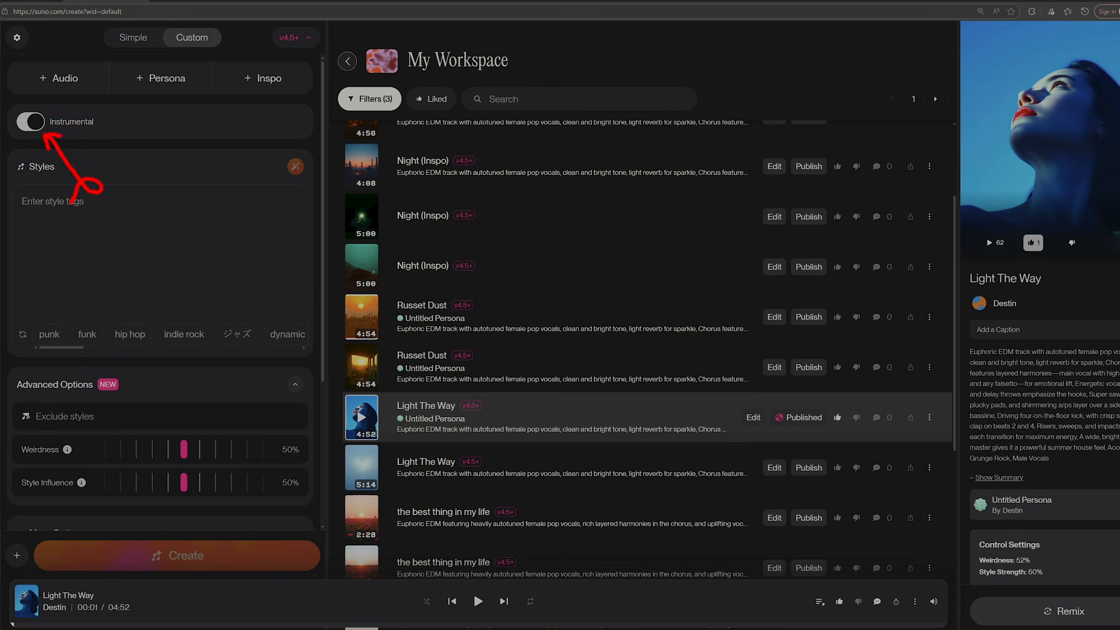
click(60, 78)
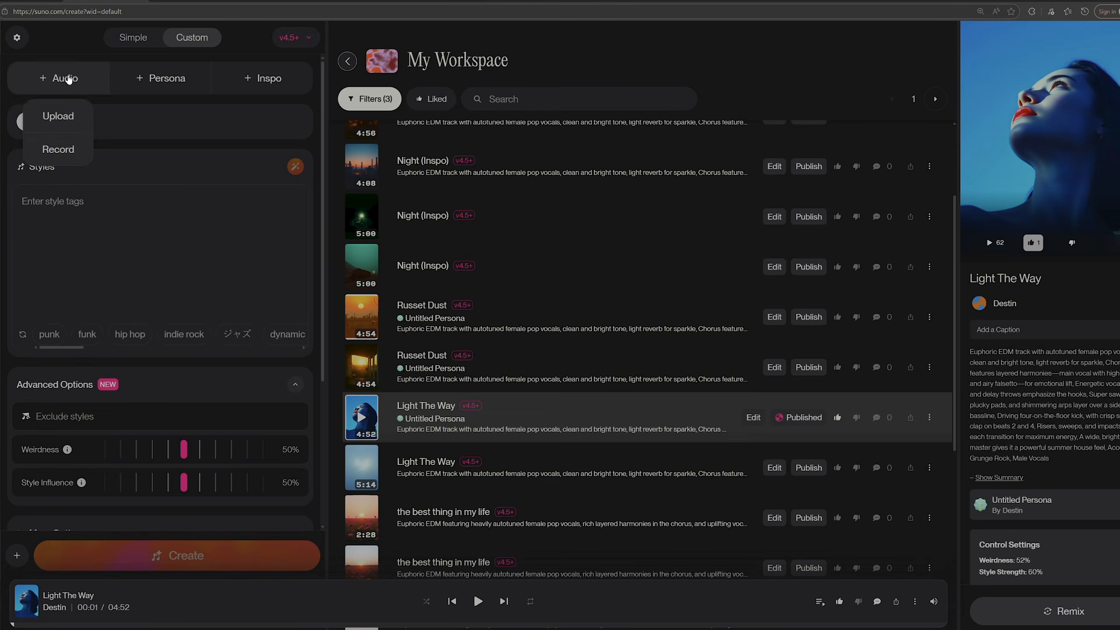
click(52, 118)
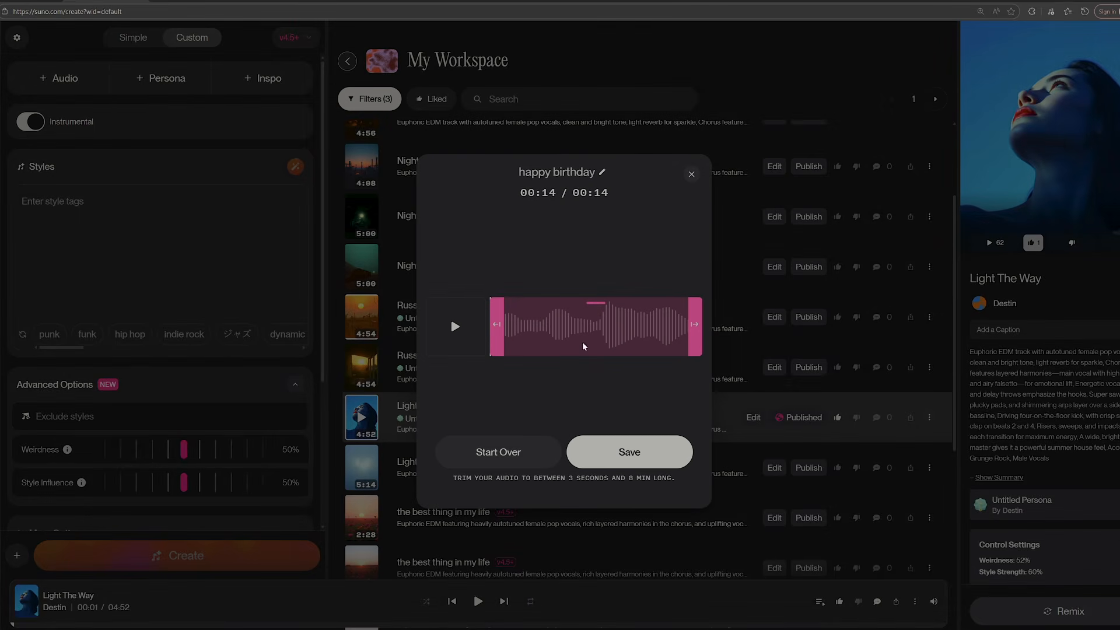
mouse_move(694, 331)
mouse_down()
mouse_move(592, 332)
mouse_move(705, 340)
mouse_up()
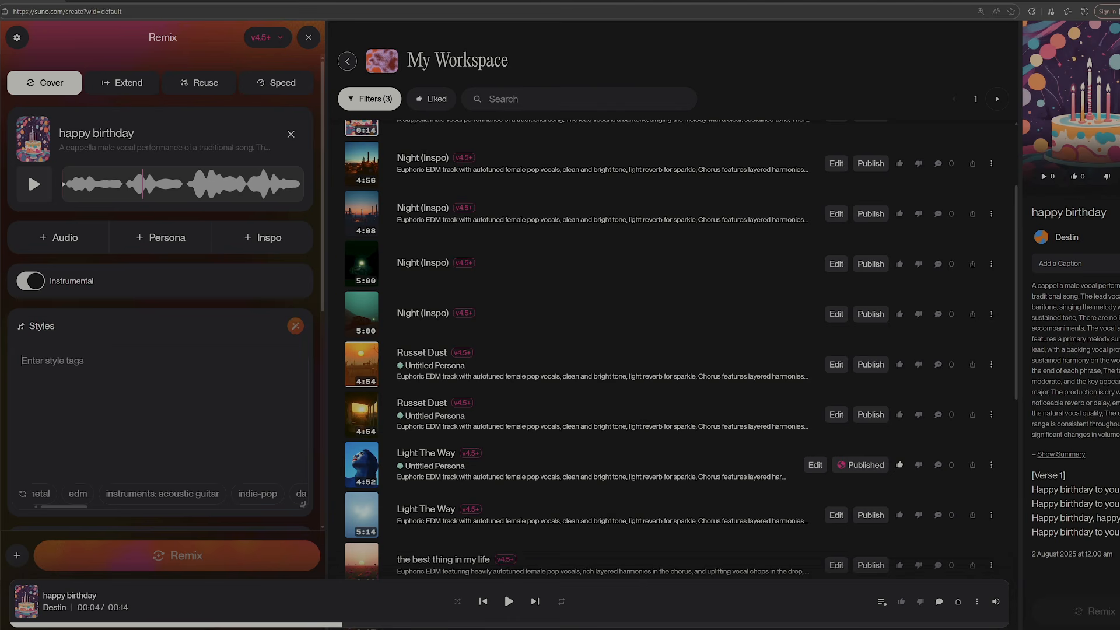
Step: Set the remix style to "Create a background track of sad, emotional music with a cinematic feel." and give the prompt a creative boost
text(Create a background track of sad, emotional music with a cinematic feel.)
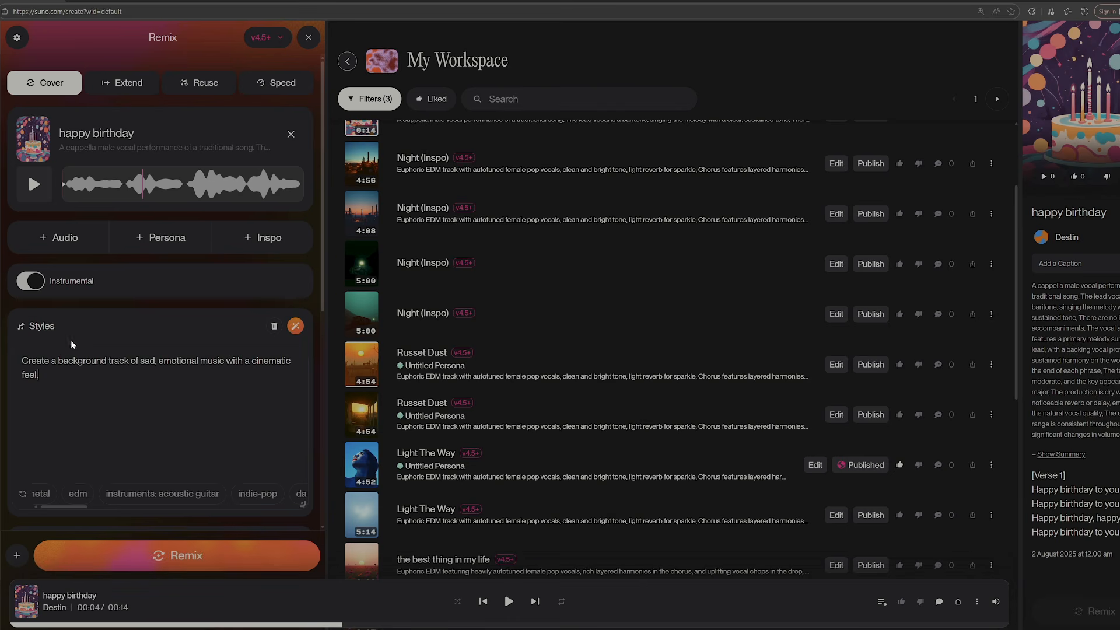
click(295, 326)
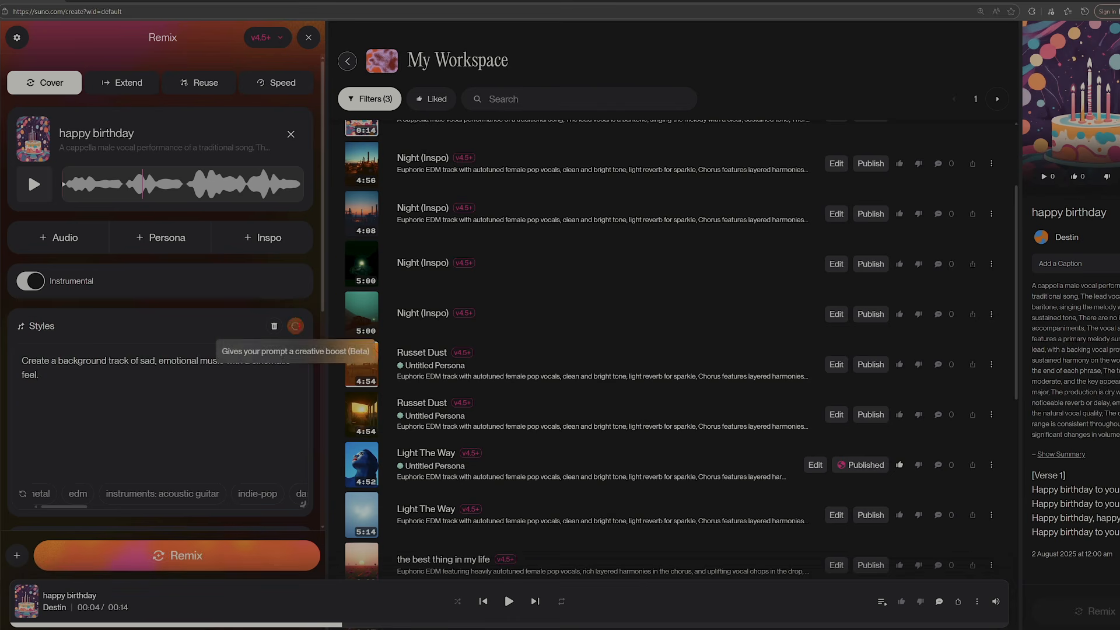
scroll(303, 503, down, 4)
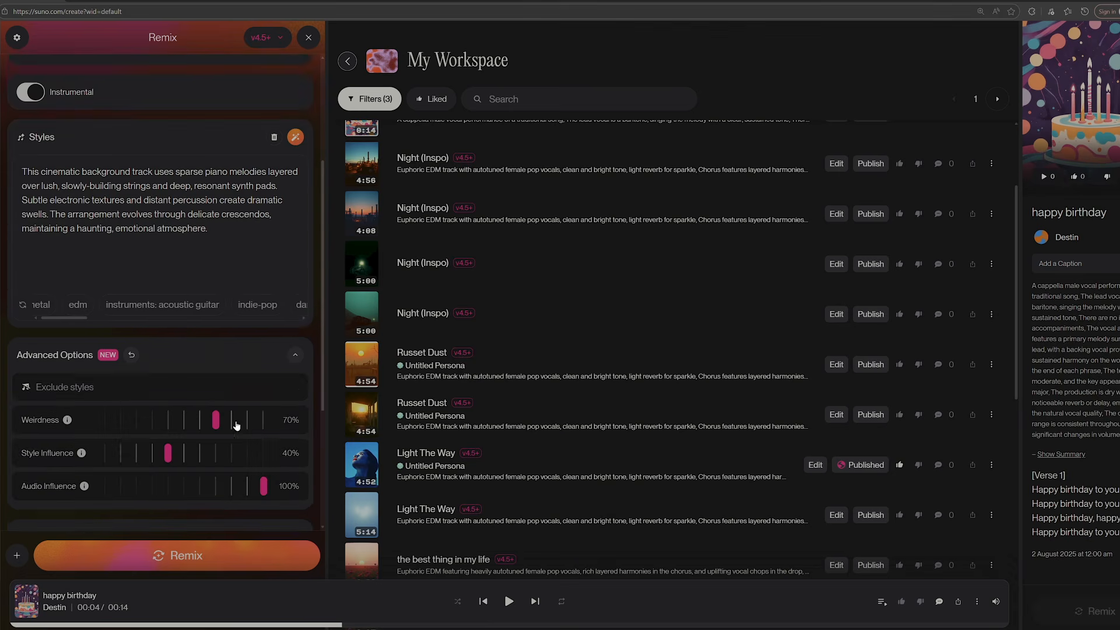
scroll(80, 429, down, 2)
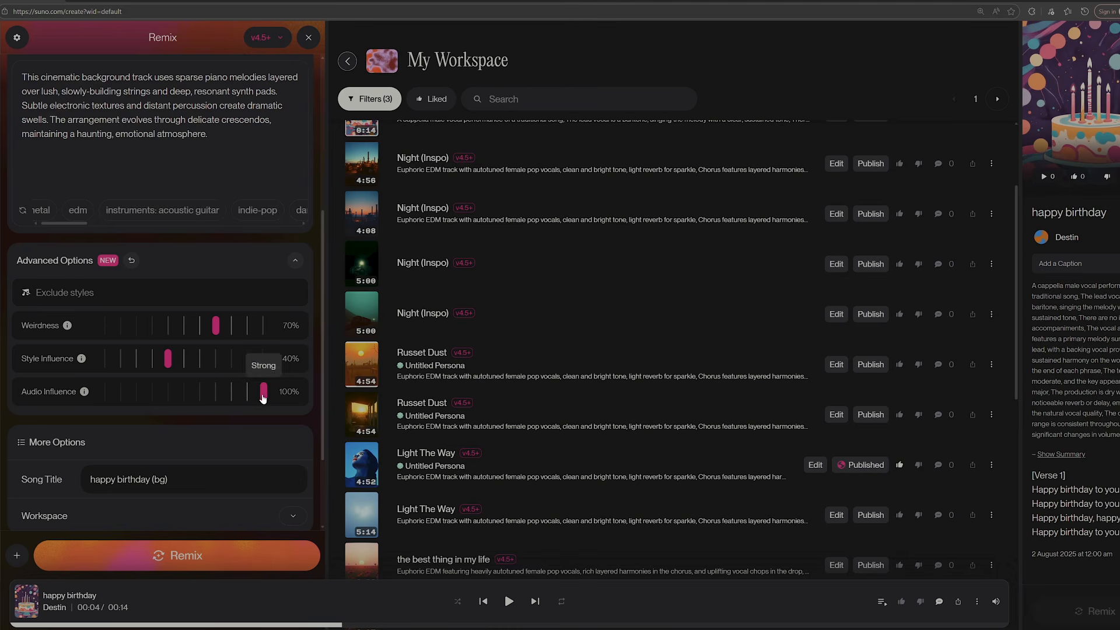
scroll(185, 433, down, 2)
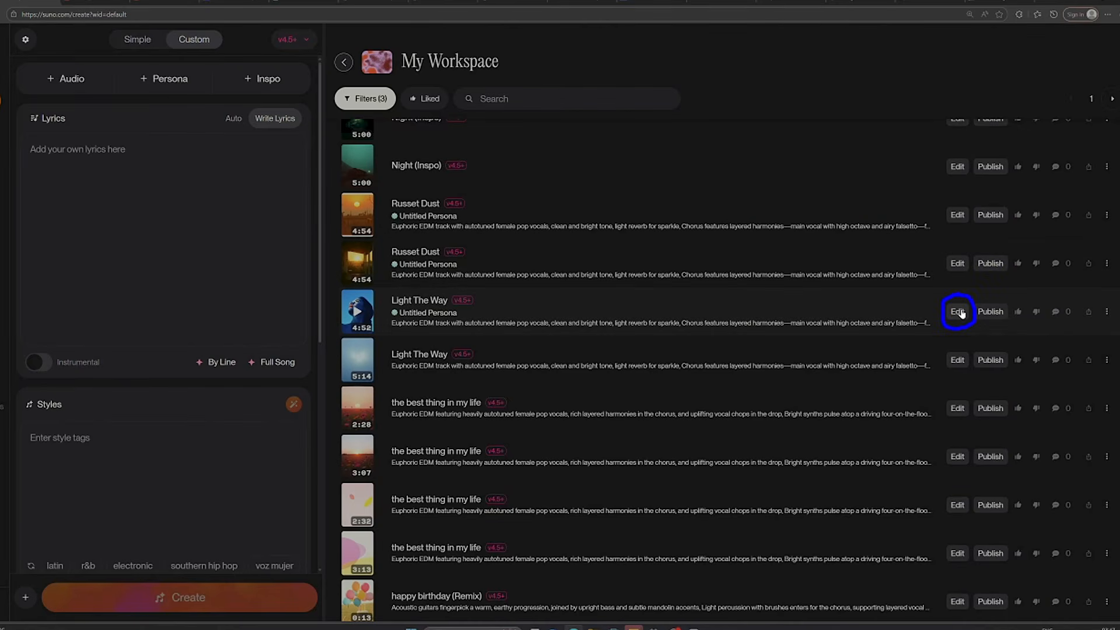
Step: Open the 4:52 version of Light The Way in the song editor and split its first chorus at about 01:31.867
click(961, 312)
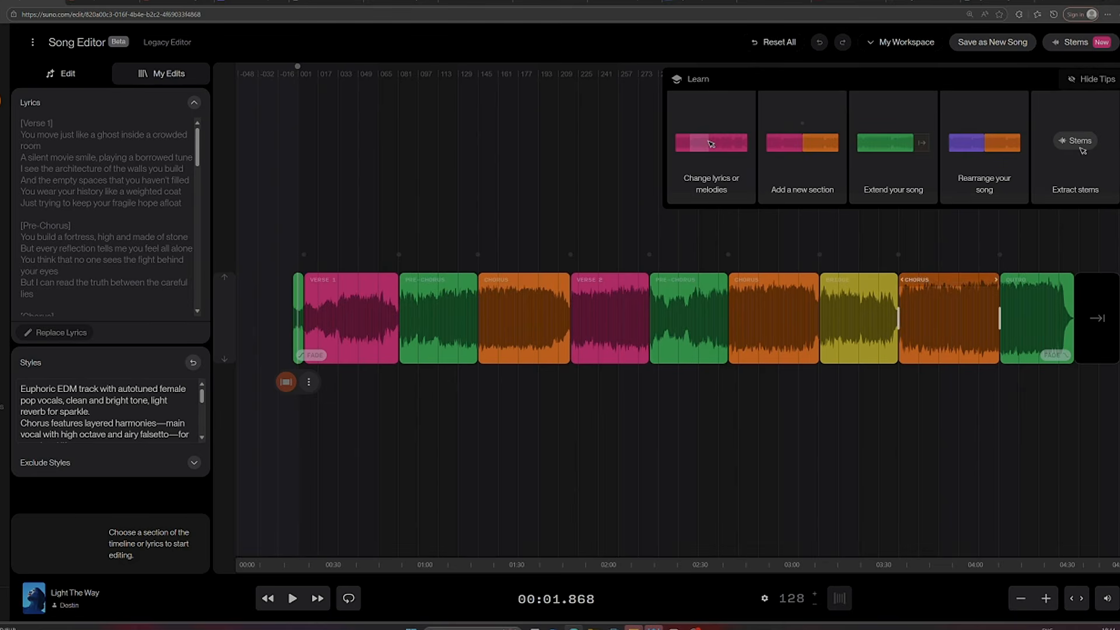
click(518, 255)
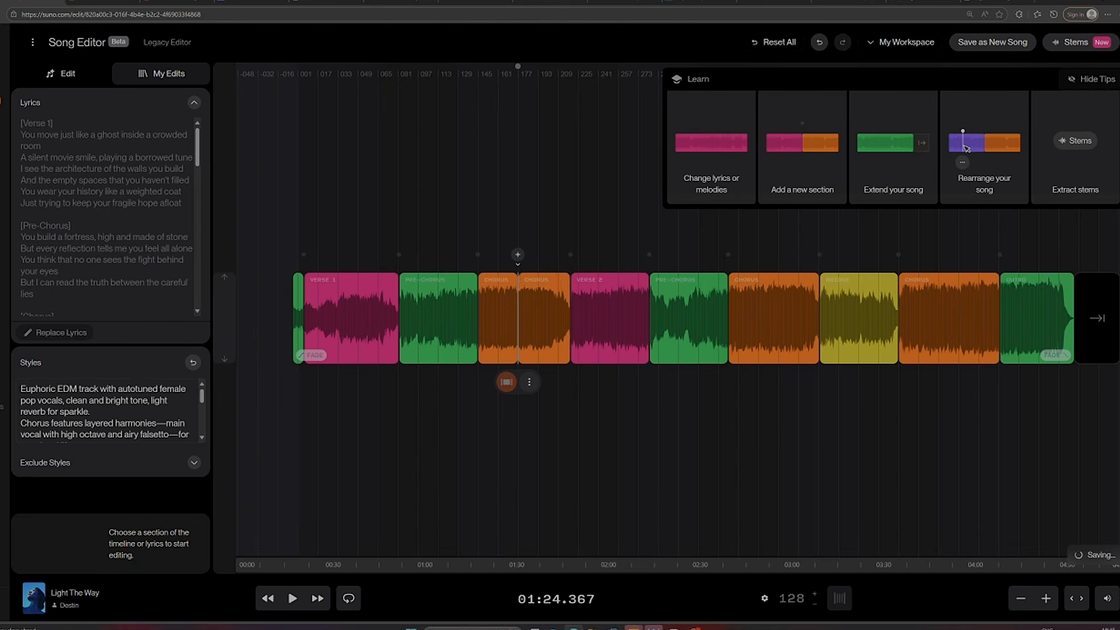
key(ctrl+z)
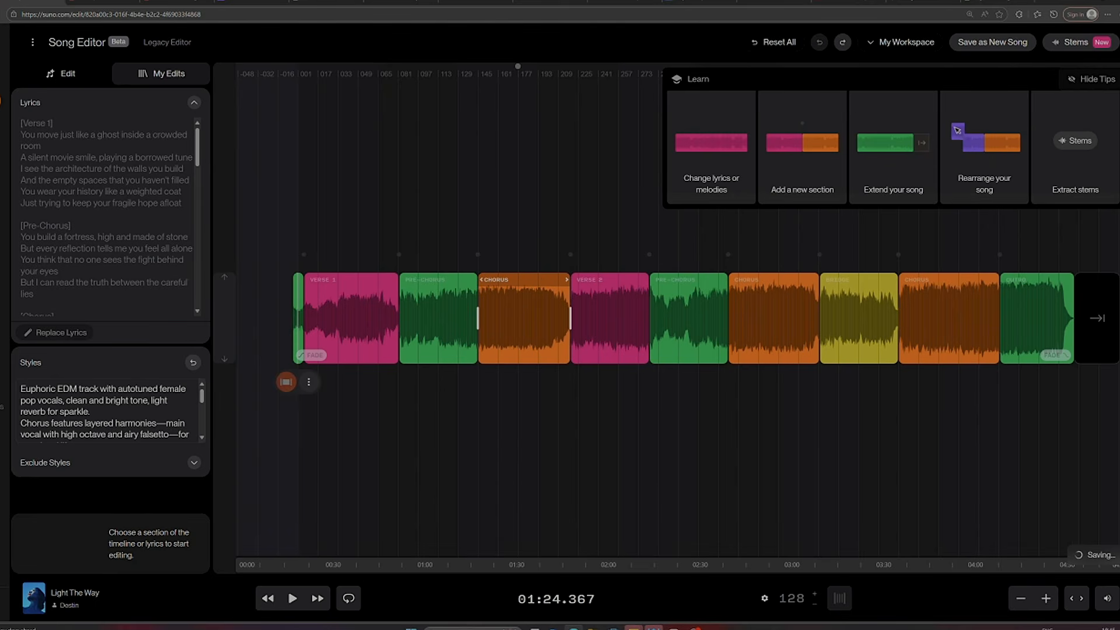
click(538, 318)
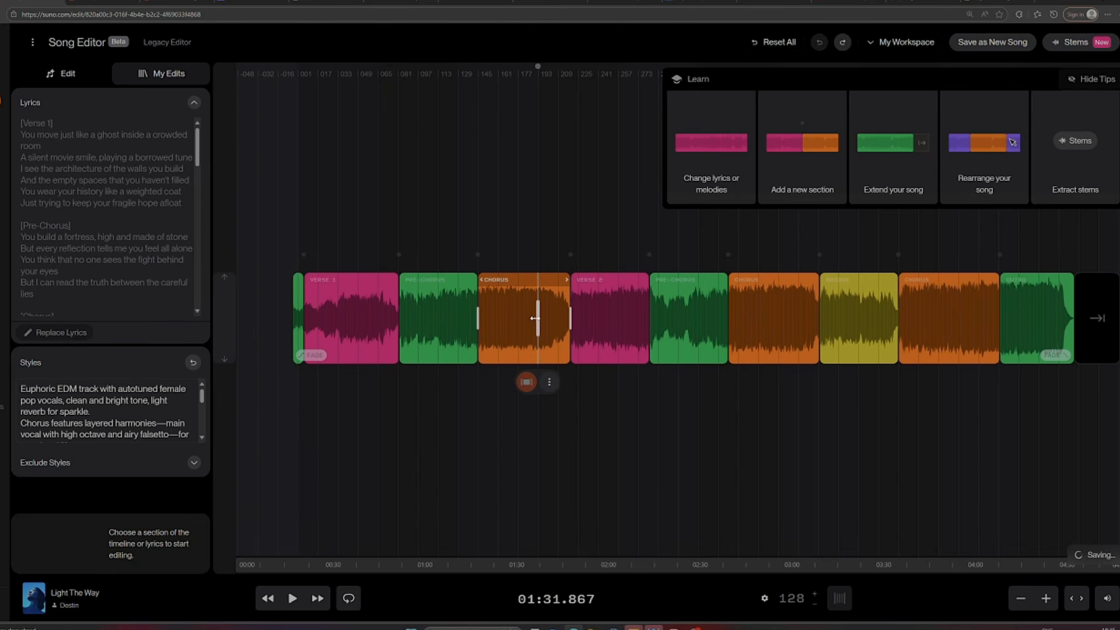
click(844, 43)
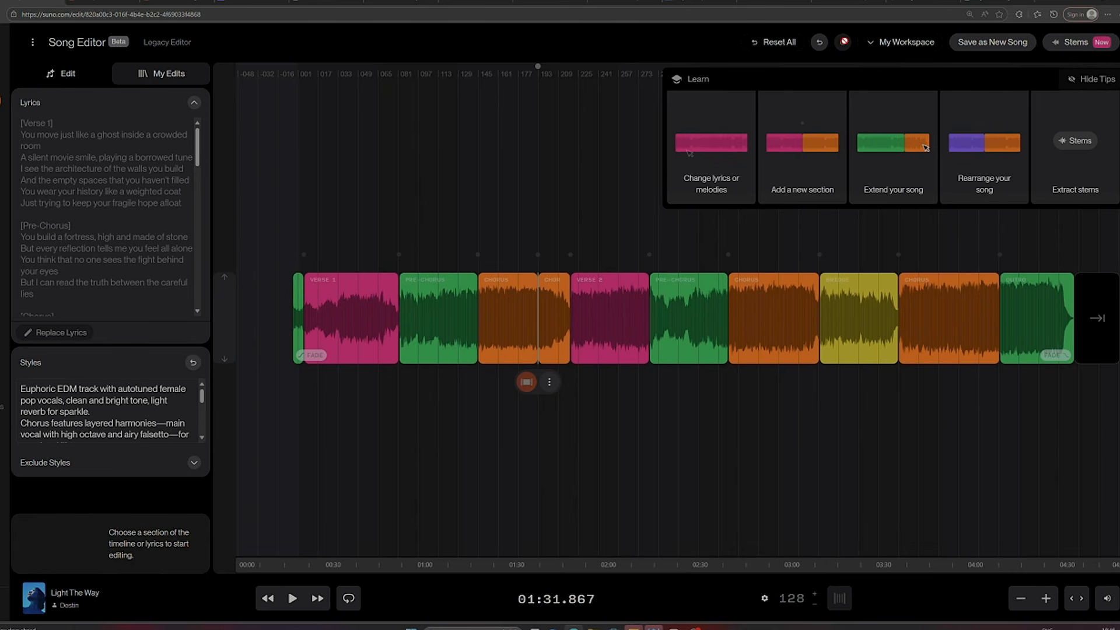
click(819, 44)
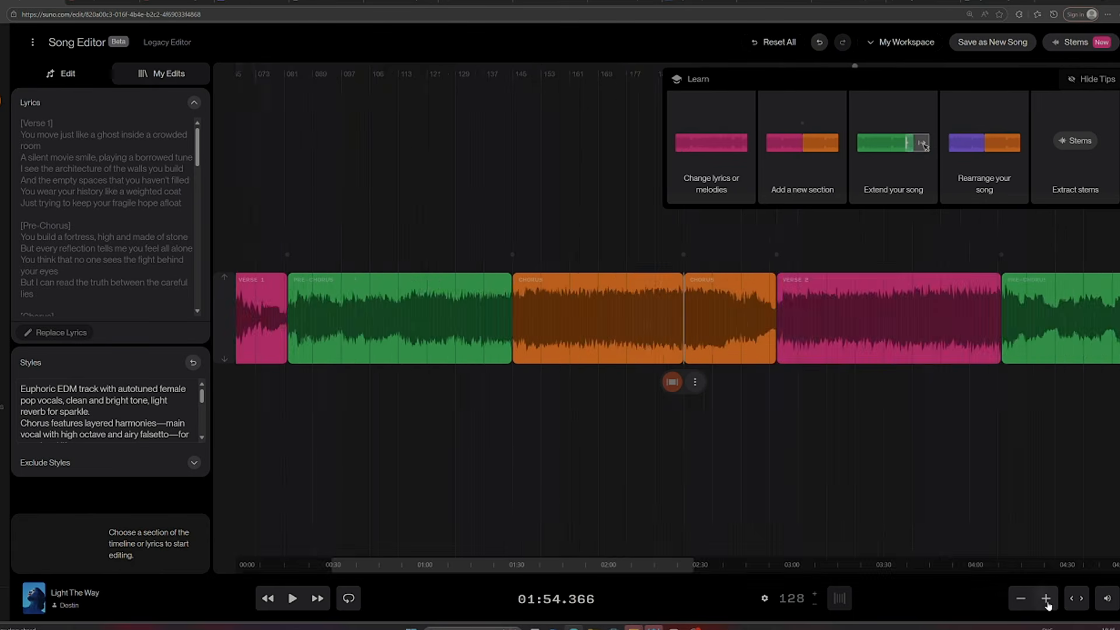
Step: Mark the range from 01:11.89 to 01:21.81 in the first chorus for replacement
click(1047, 603)
click(1047, 604)
click(1047, 603)
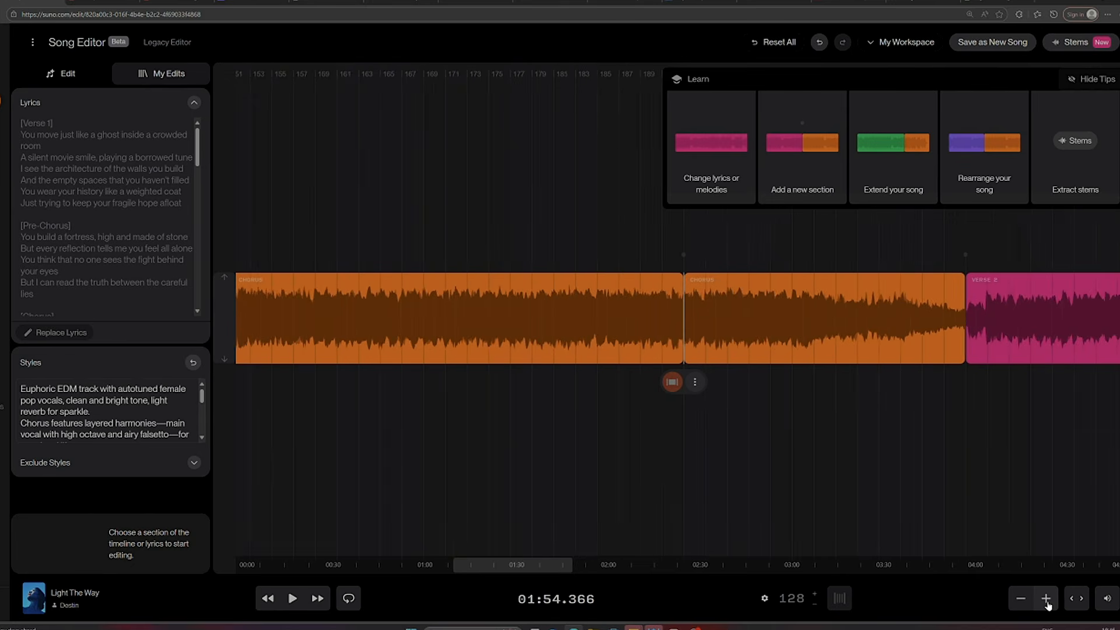
click(1045, 600)
drag(514, 568, 815, 565)
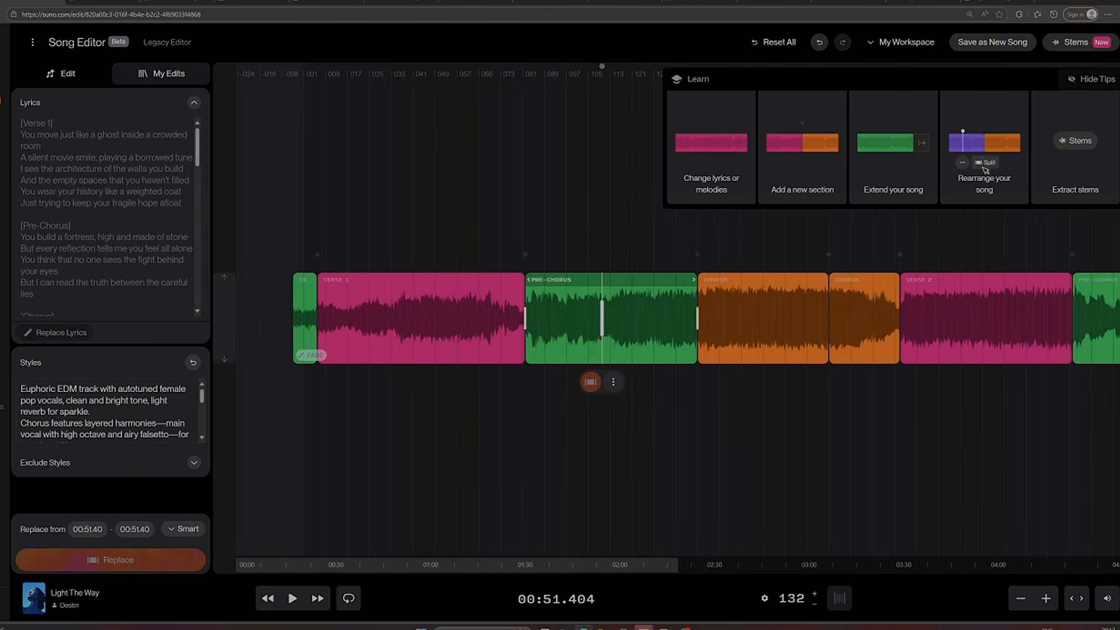
drag(619, 317, 550, 318)
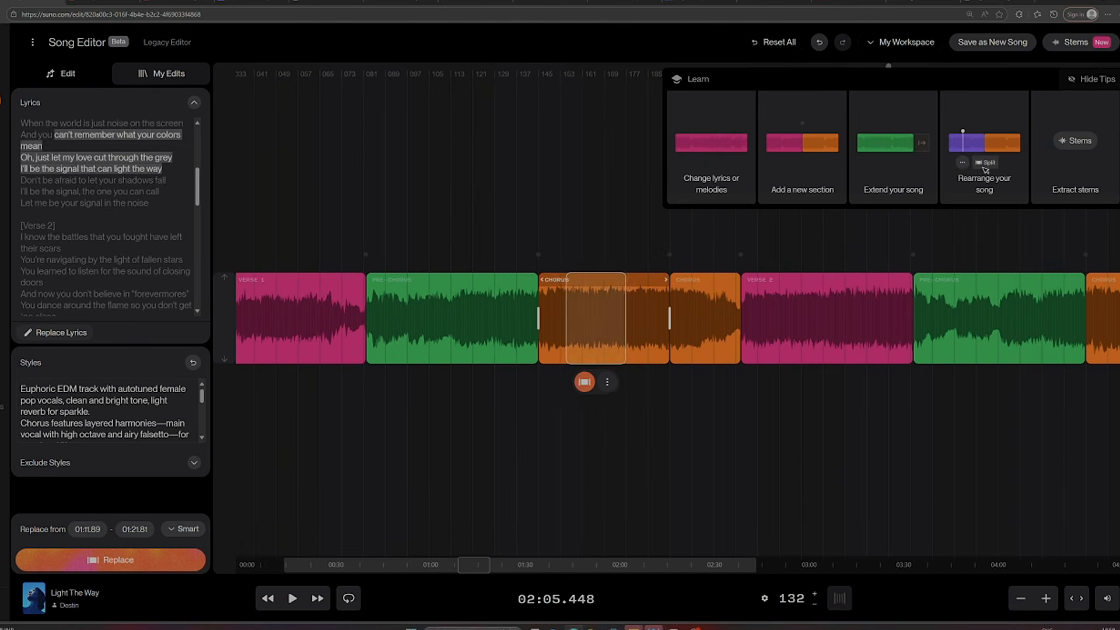
Step: Try another split in the first chorus at 01:15.766 and undo it
click(591, 321)
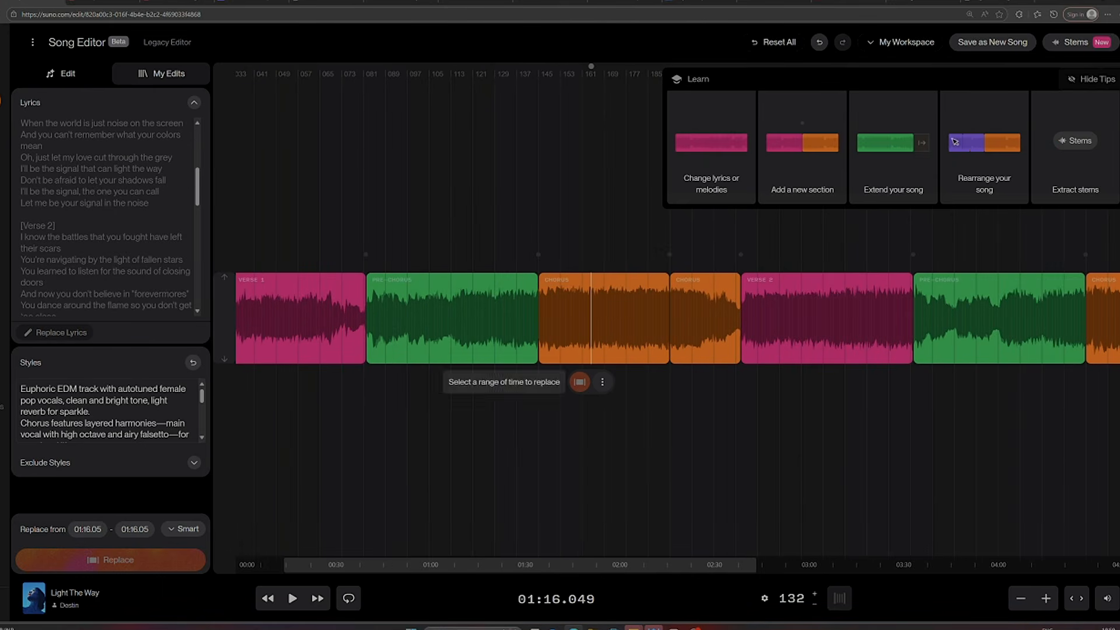
right_click(590, 311)
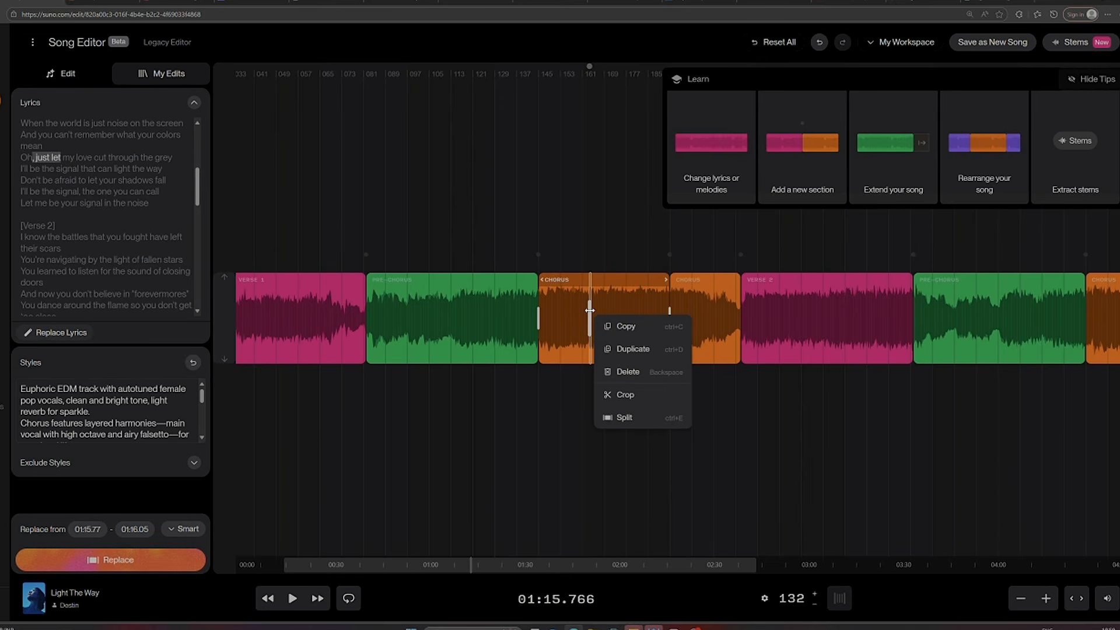
click(624, 417)
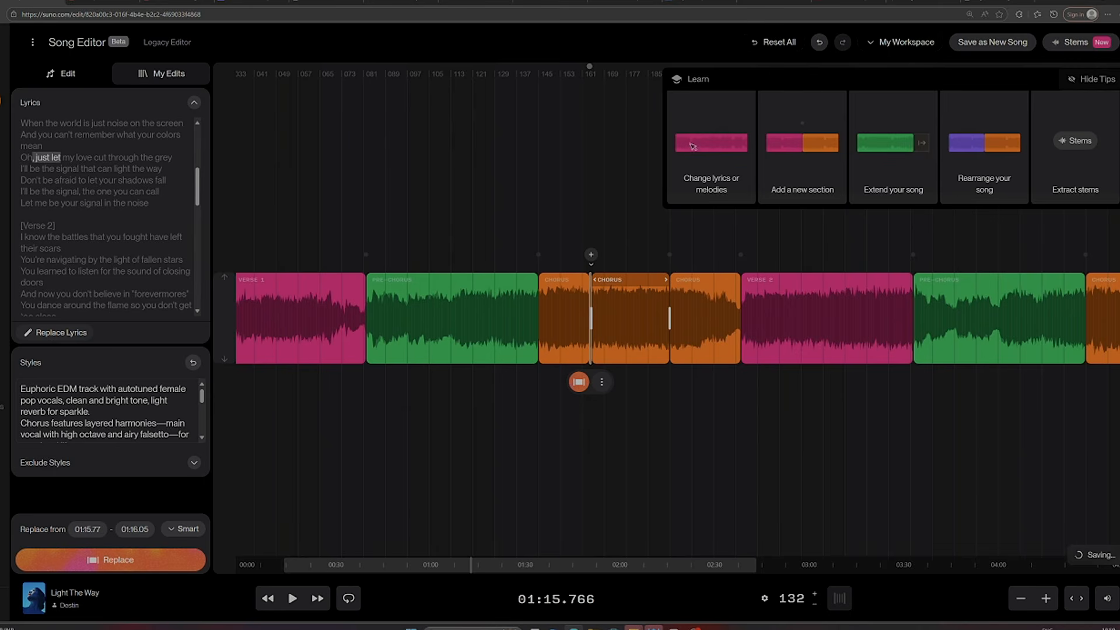
key(ctrl+z)
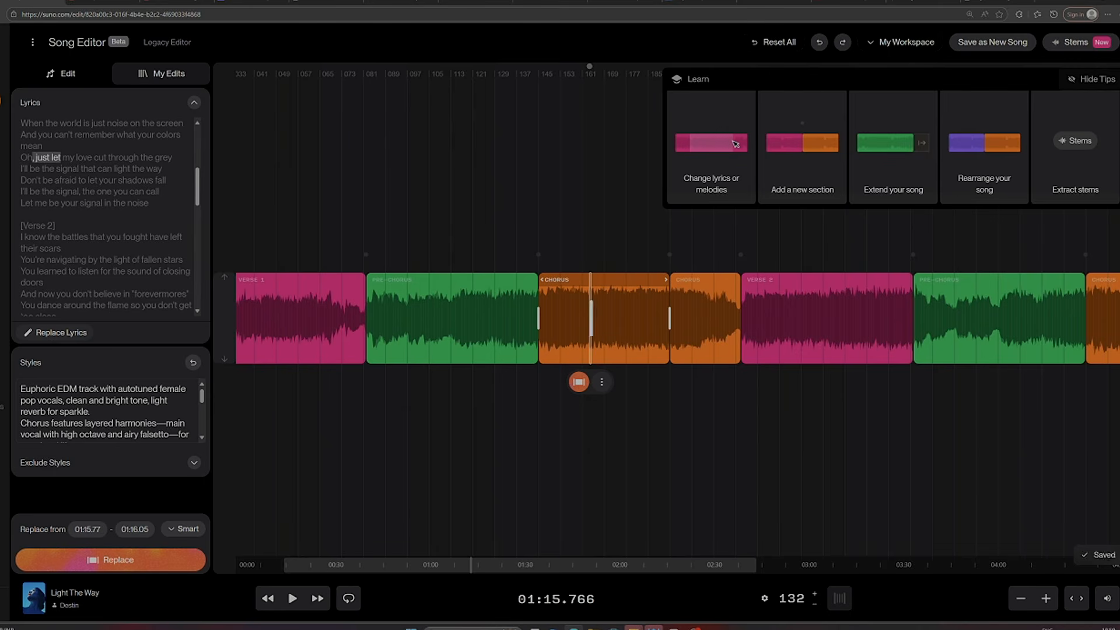
click(598, 318)
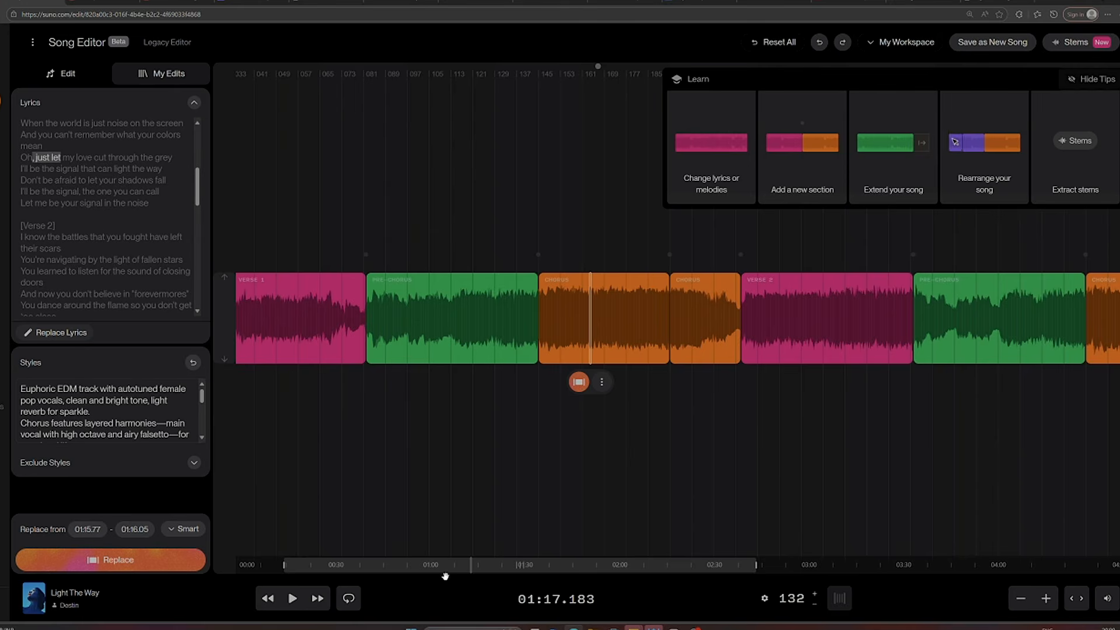
Step: Mark the whole Verse 1 section for replacement and open the replacement mode options
drag(450, 565, 406, 556)
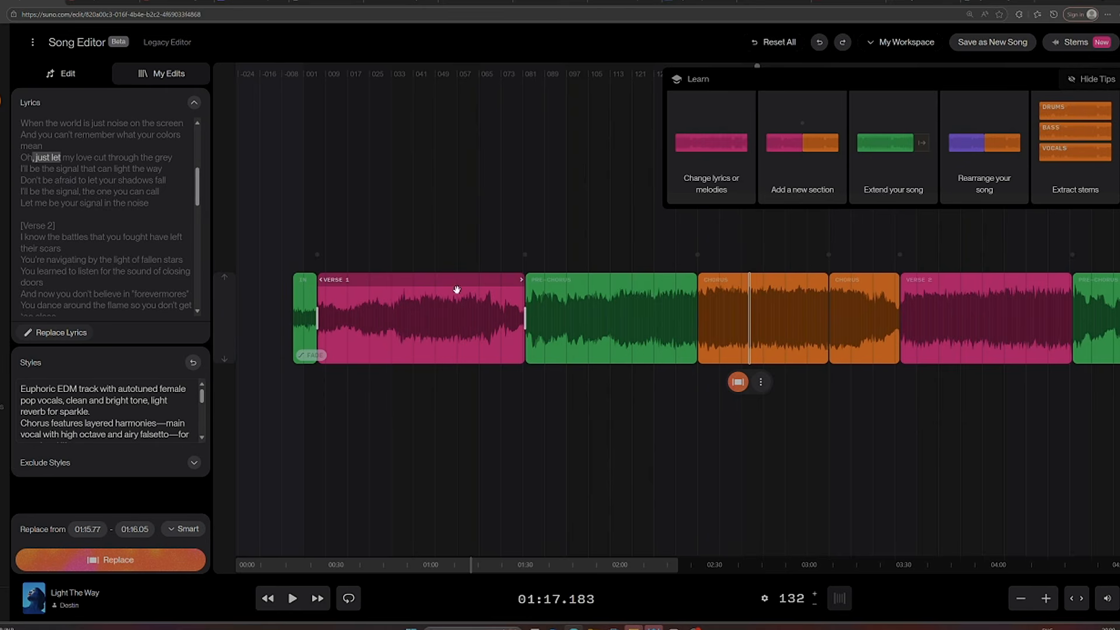
click(588, 279)
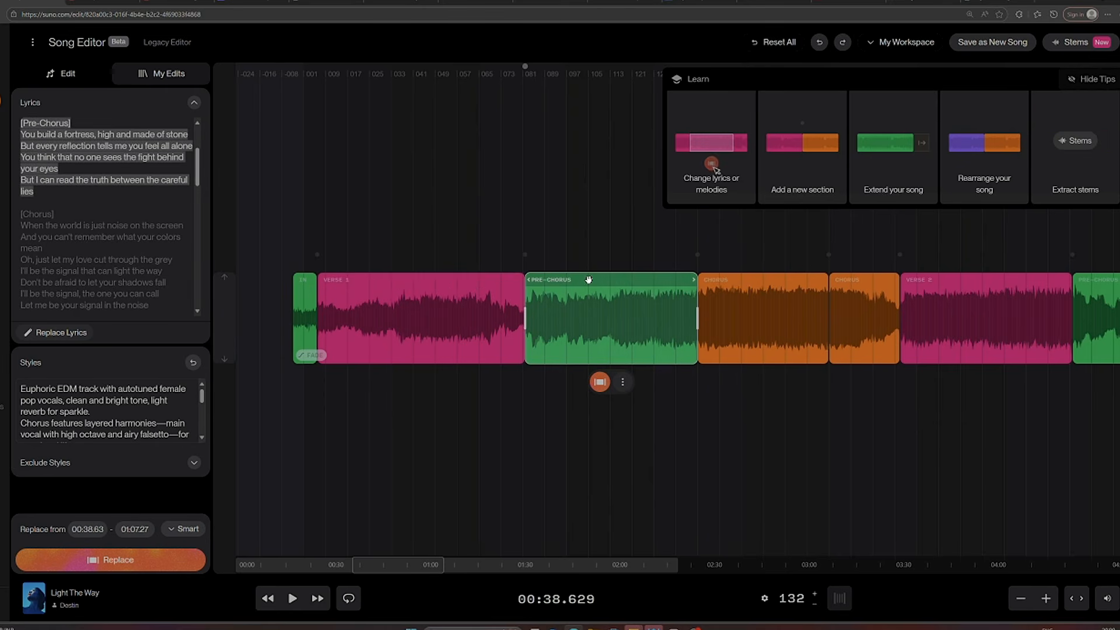
click(478, 280)
click(746, 280)
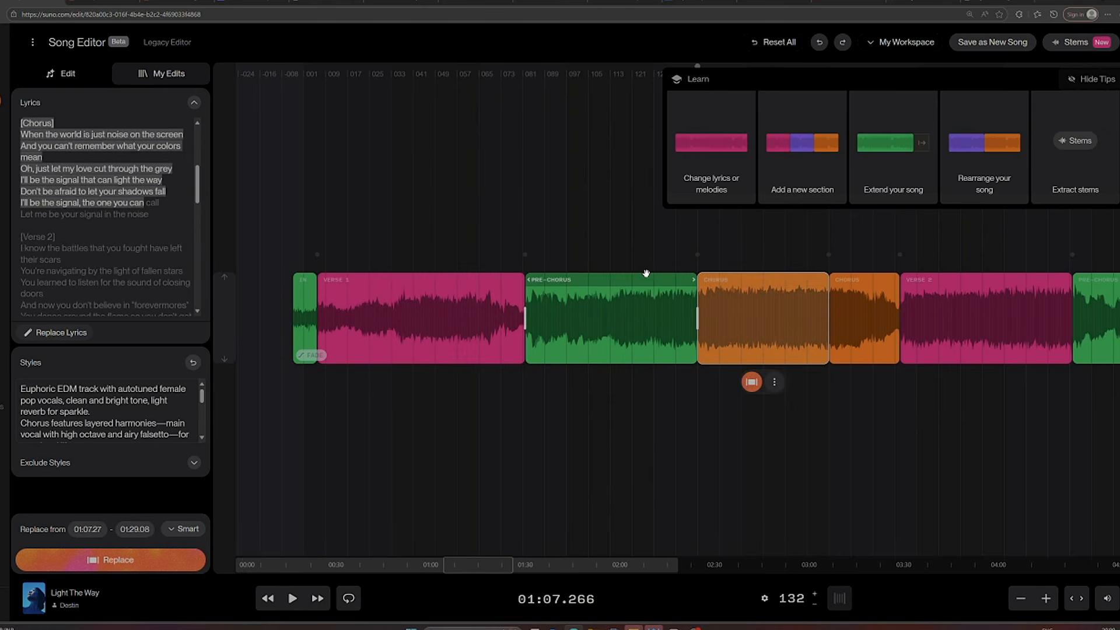
click(646, 276)
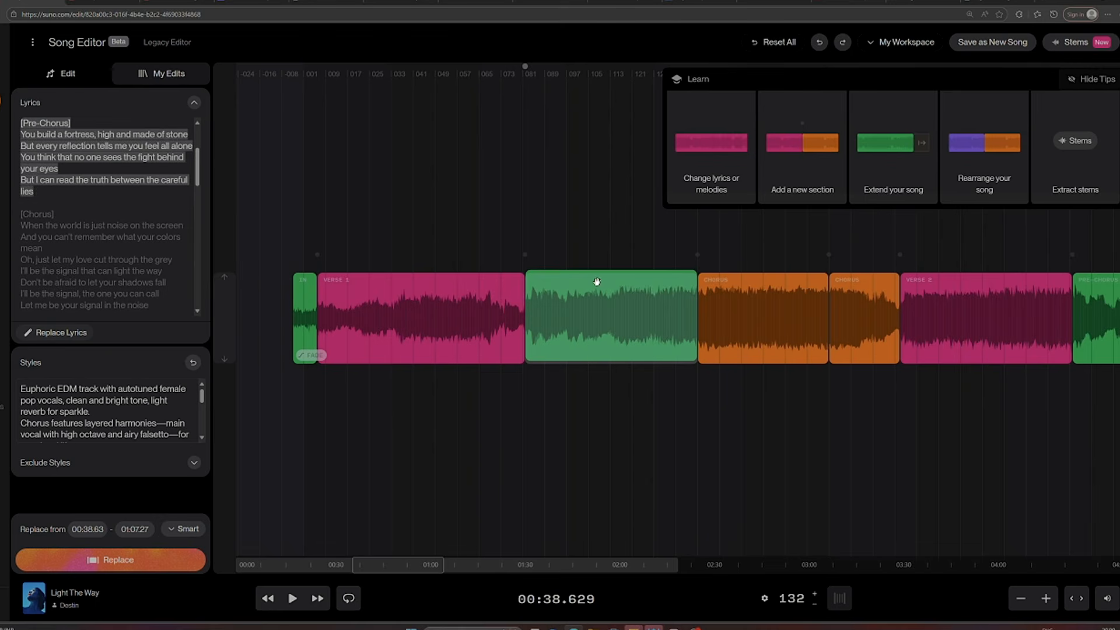
click(508, 303)
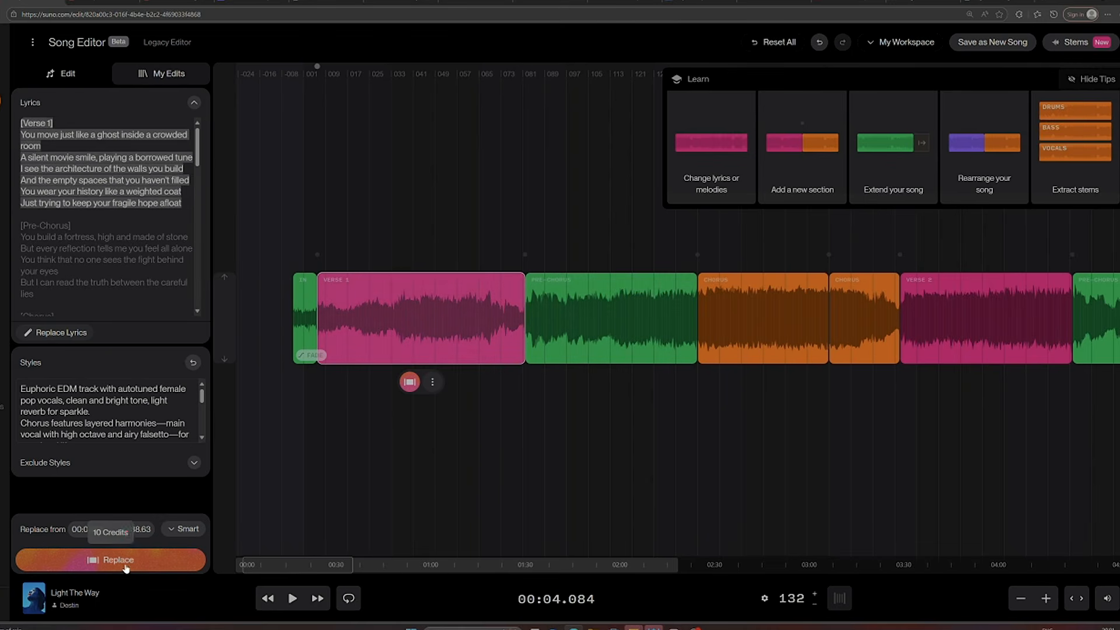
click(188, 528)
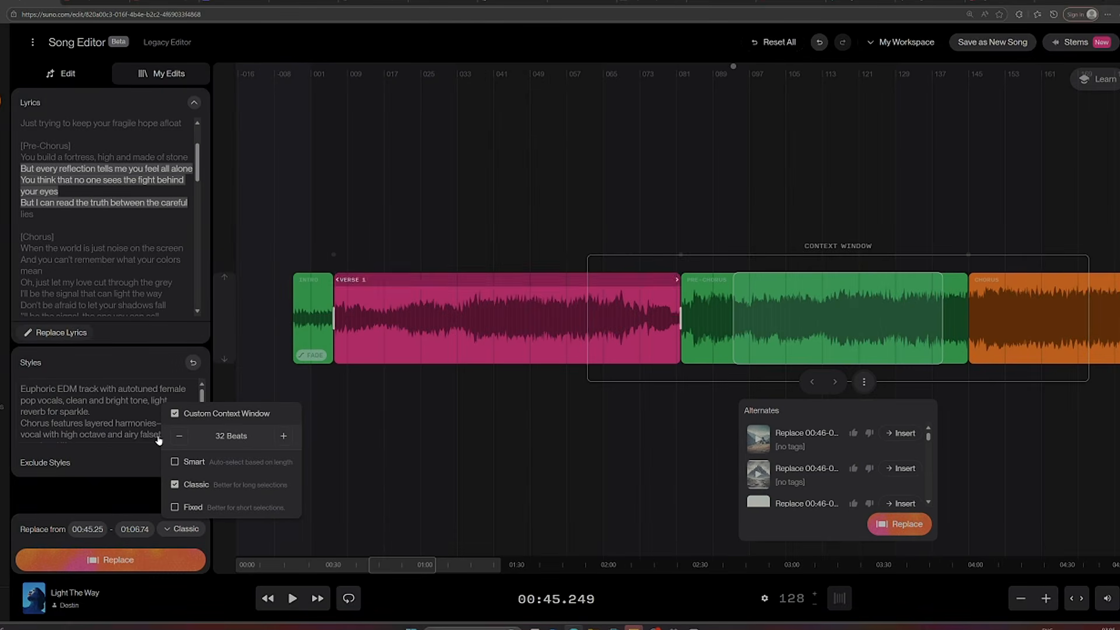
Step: Mark the range from 01:52.99 to 02:03.37 in Verse 2 for replacement and inspect its context window
click(1022, 600)
click(592, 570)
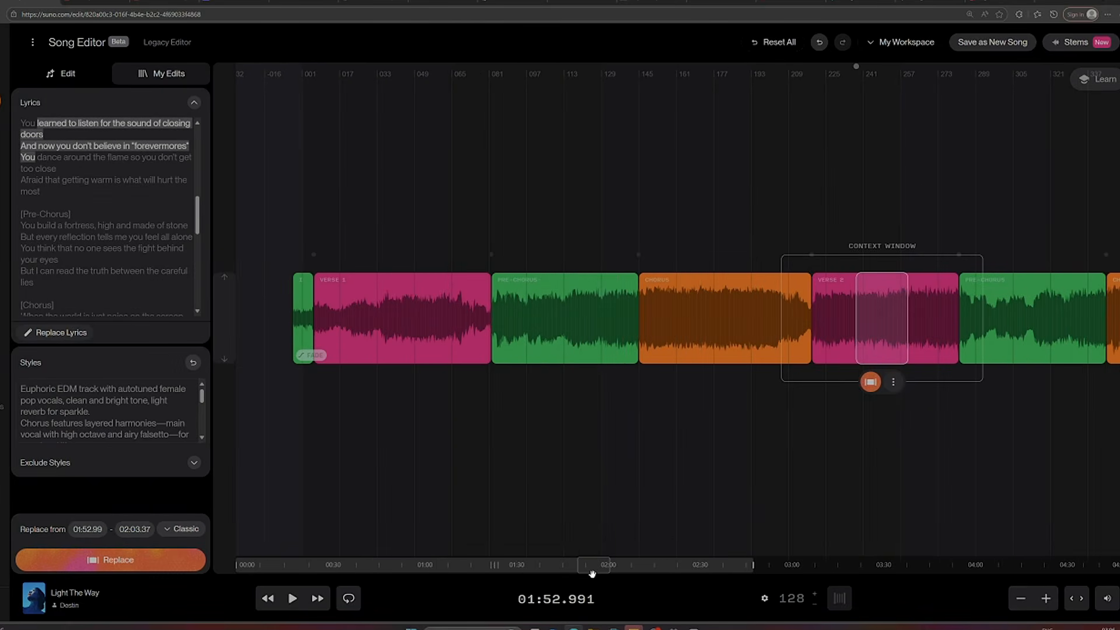
drag(601, 566, 777, 566)
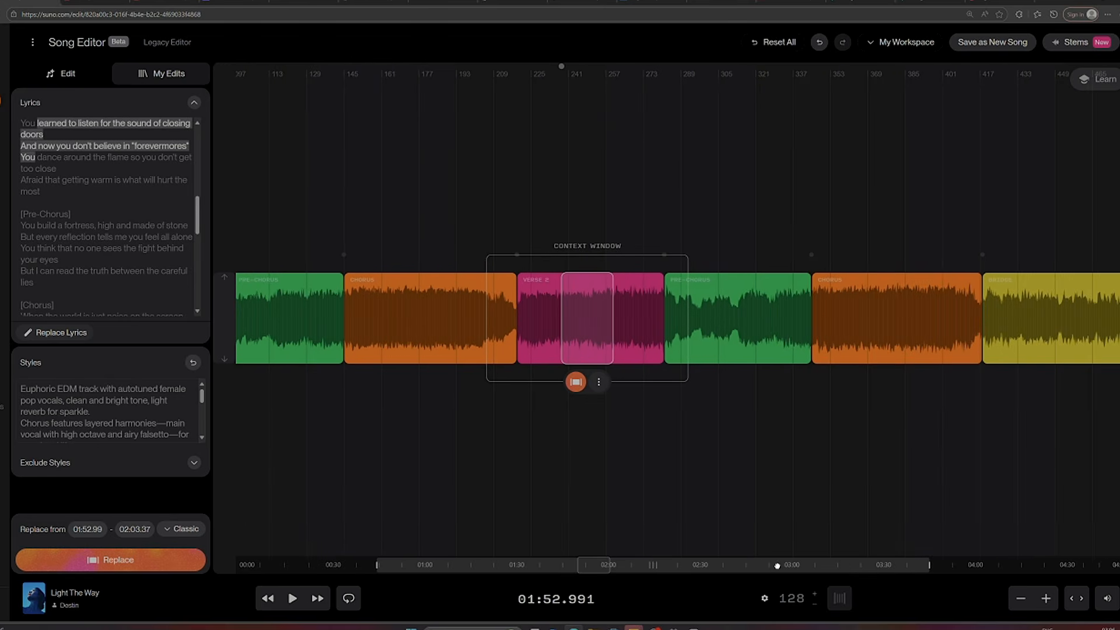
click(1046, 600)
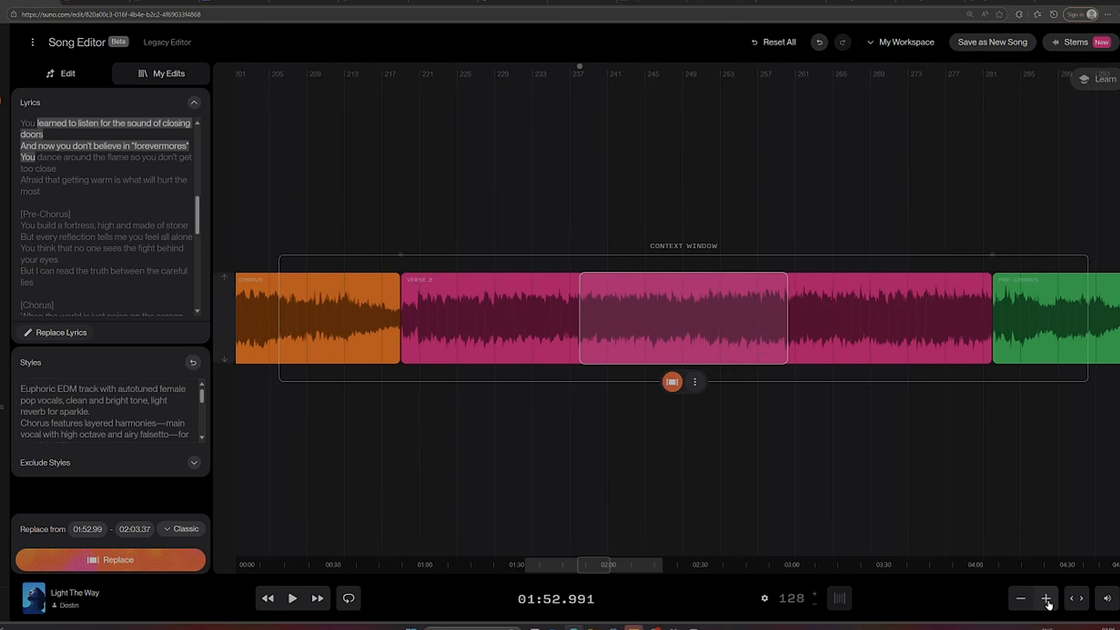
click(1021, 601)
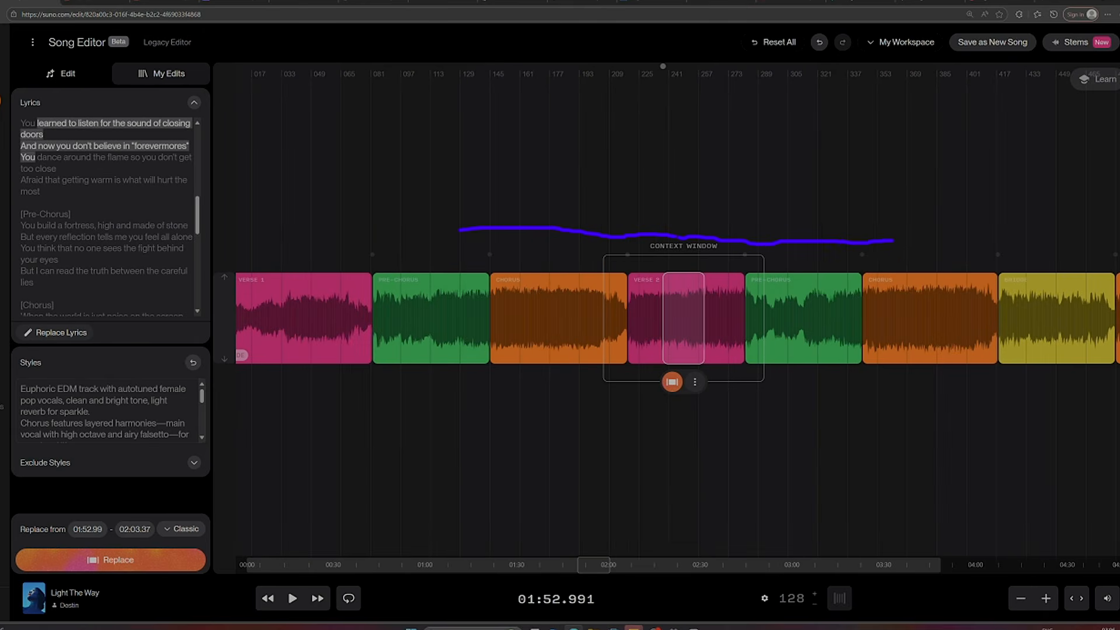
Step: Widen the custom context window to 128 beats and mark the whole Verse 2 section for replacement
click(180, 529)
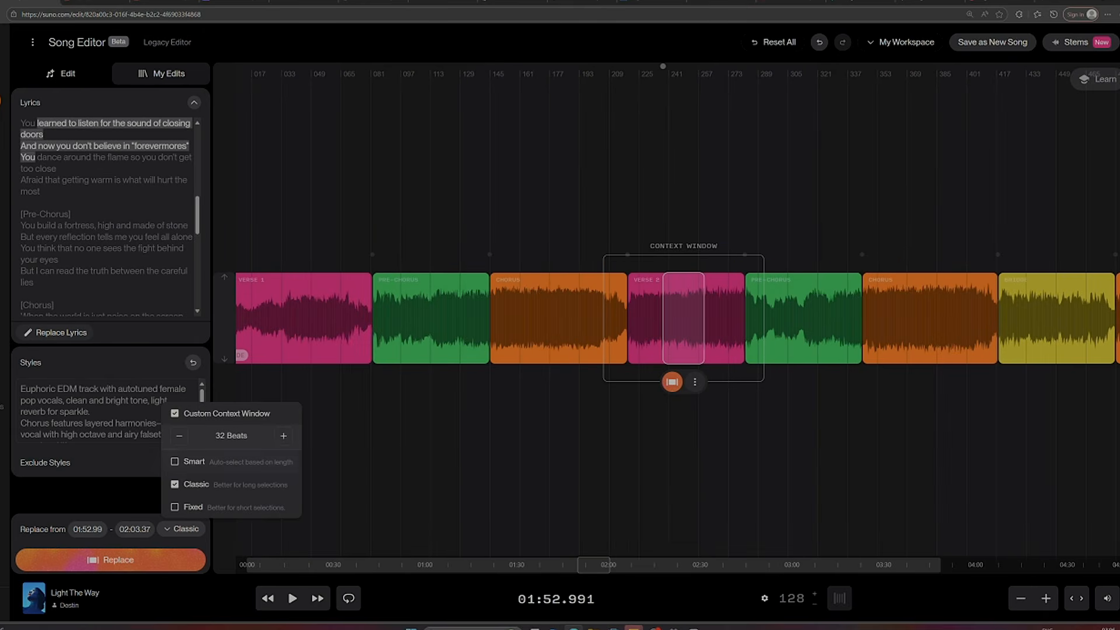
click(281, 437)
click(281, 438)
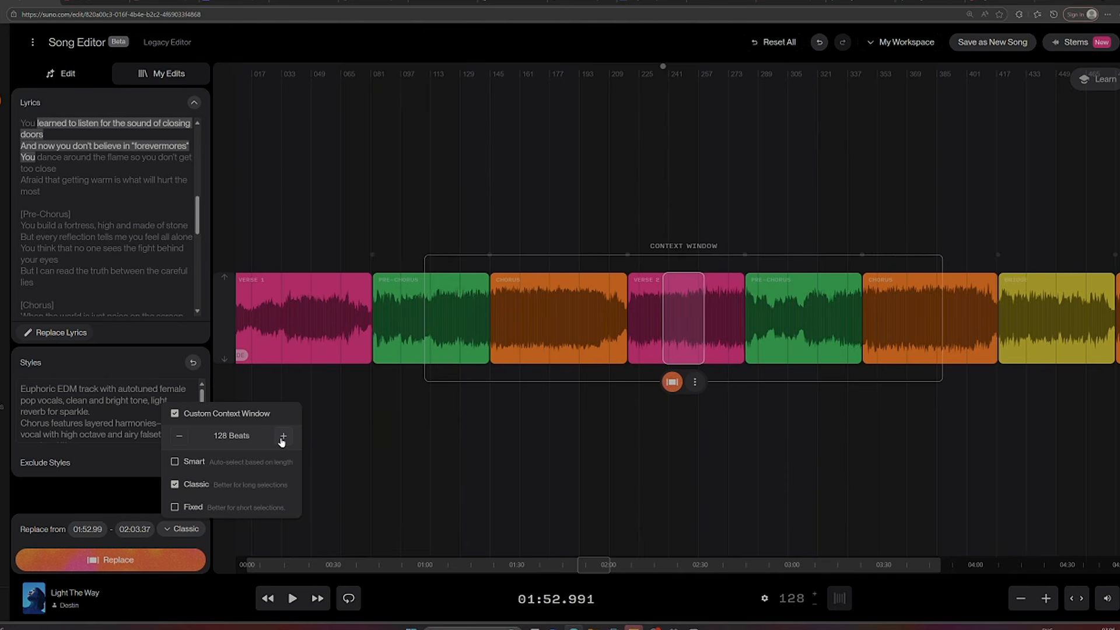
click(687, 318)
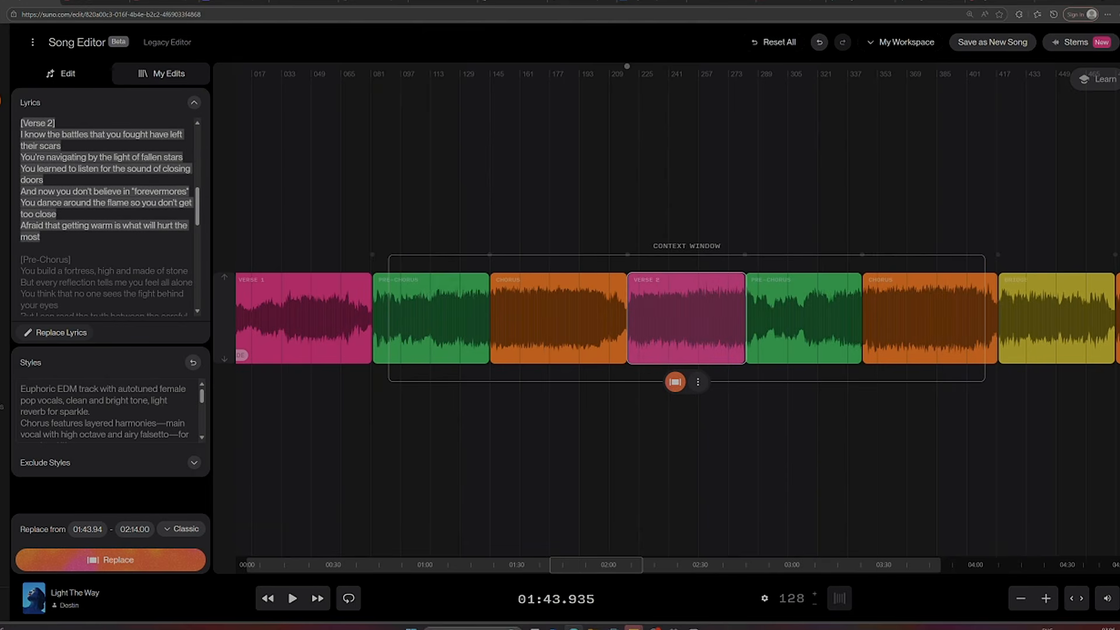
click(1029, 606)
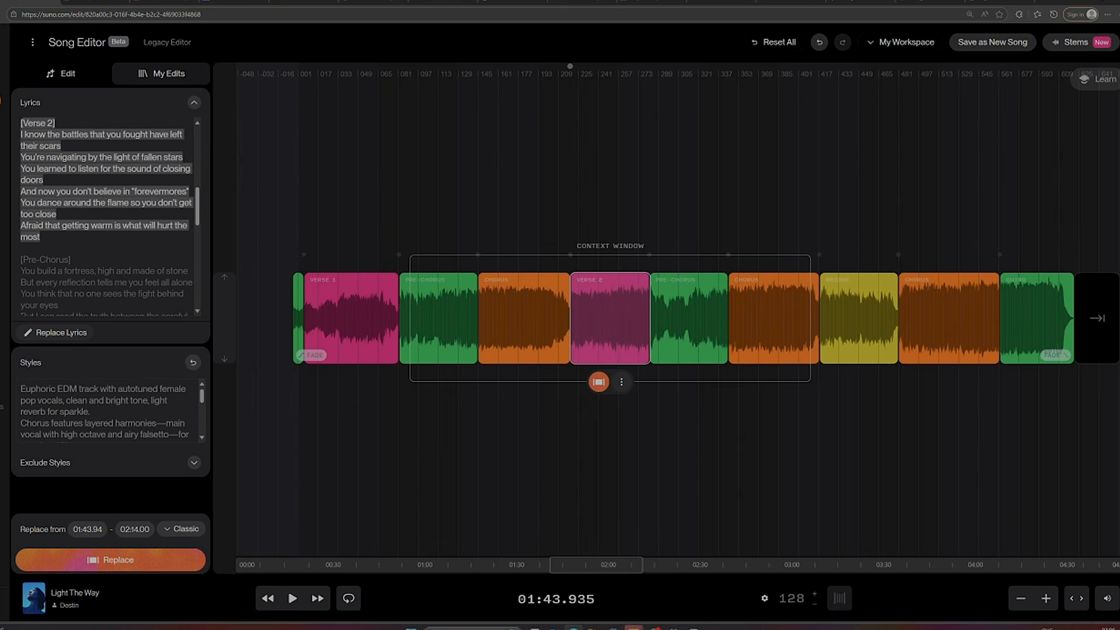
click(1045, 599)
click(1018, 604)
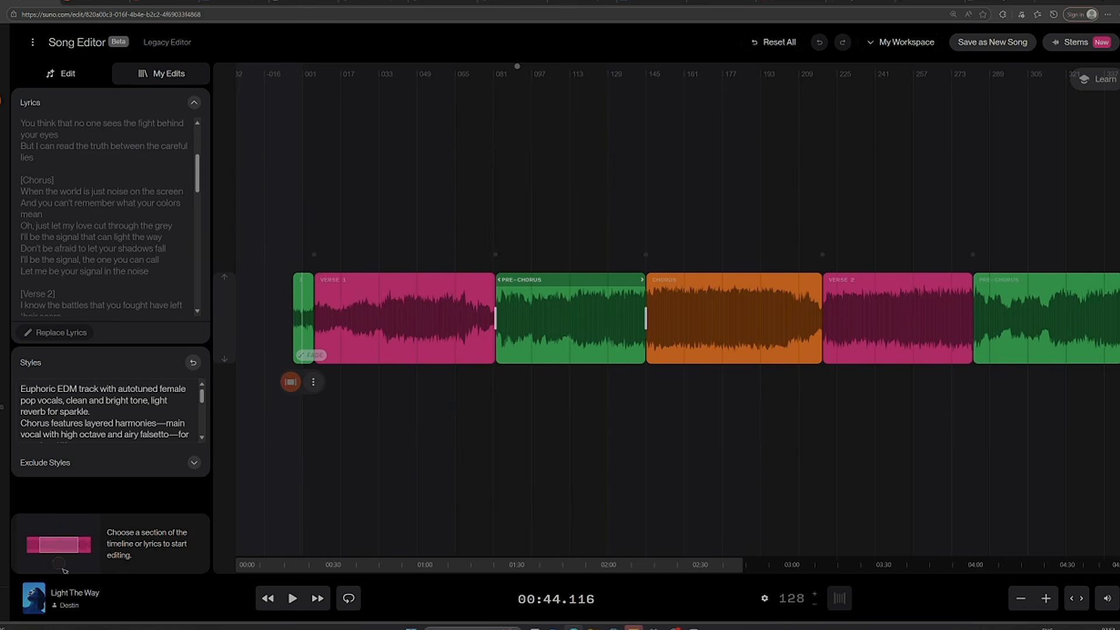
Step: Mark the phrase "every reflection" in the first pre-chorus for replacement, from 00:46.36 to 00:48.18
drag(526, 324, 566, 327)
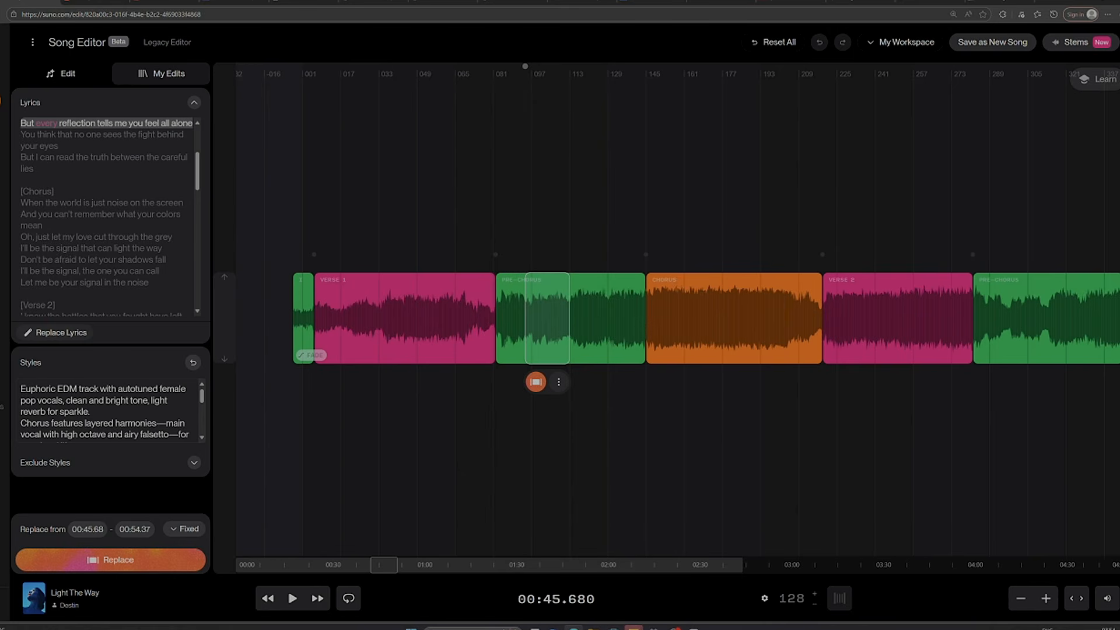
double_click(76, 124)
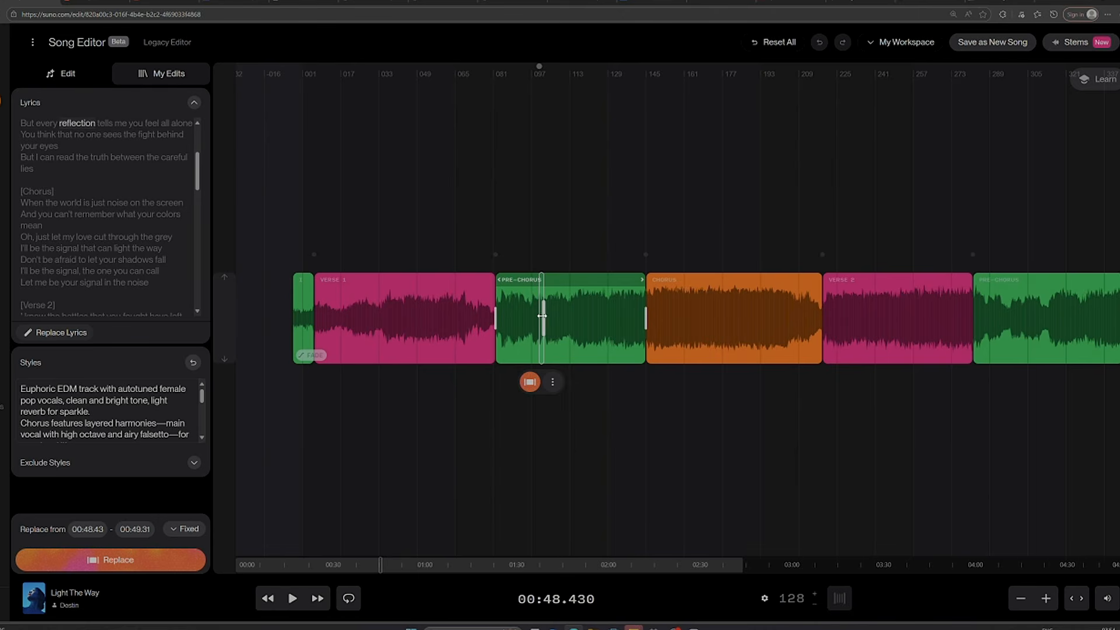
drag(536, 315, 516, 315)
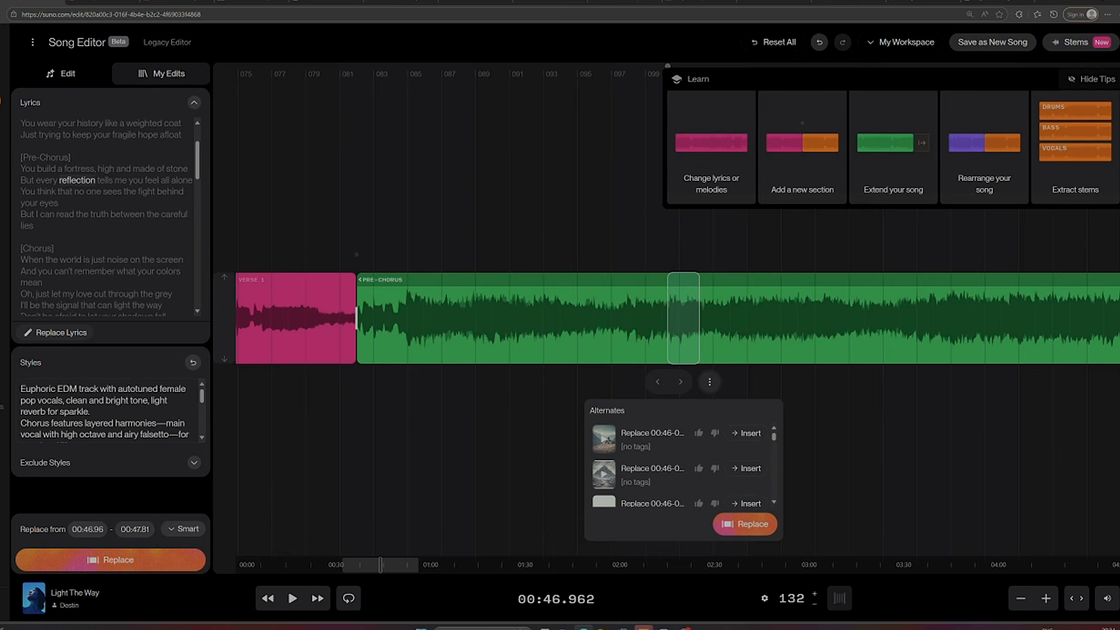
drag(712, 320, 646, 321)
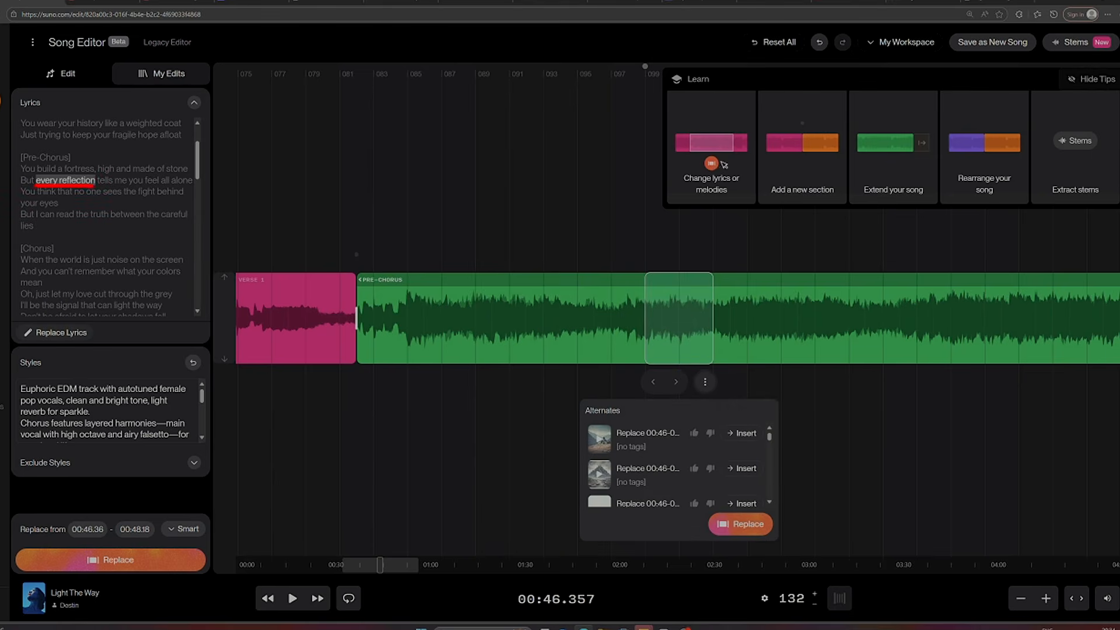
mouse_move(646, 320)
mouse_down()
mouse_move(619, 320)
mouse_move(644, 319)
mouse_up()
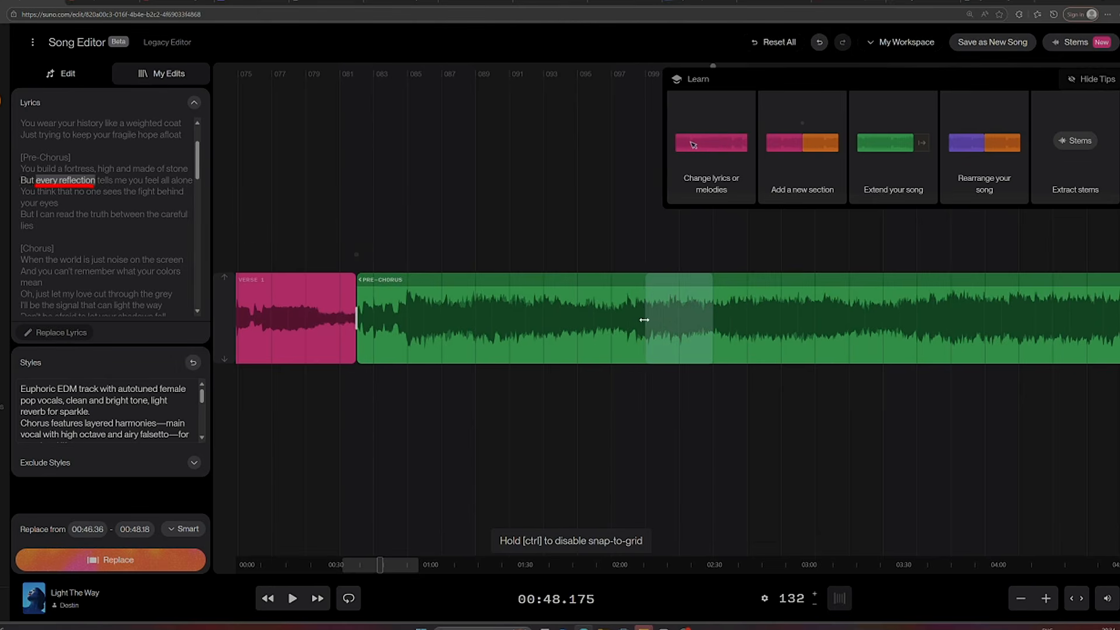
drag(712, 315, 709, 314)
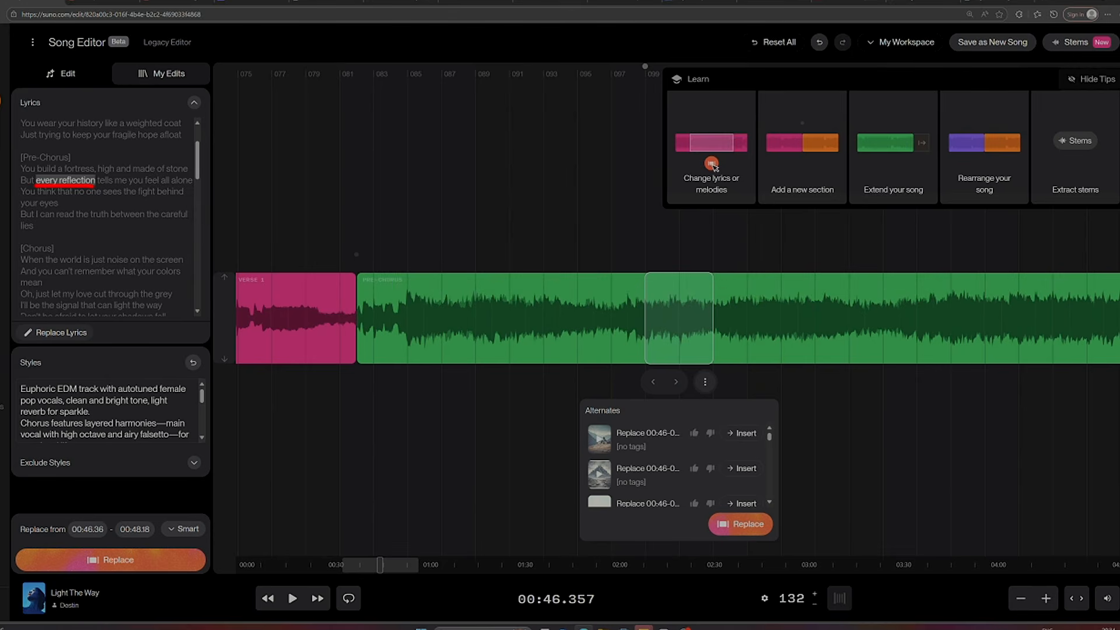
Step: Replace the pre-chorus lyrics "every reflection" with "every expression", and enter "expression" as the new lyrics for "reflection" alone
click(65, 334)
key(BackSpace)
key(BackSpace)
key(BackSpace)
key(BackSpace)
key(BackSpace)
key(BackSpace)
key(BackSpace)
key(BackSpace)
key(BackSpace)
key(BackSpace)
text(expression)
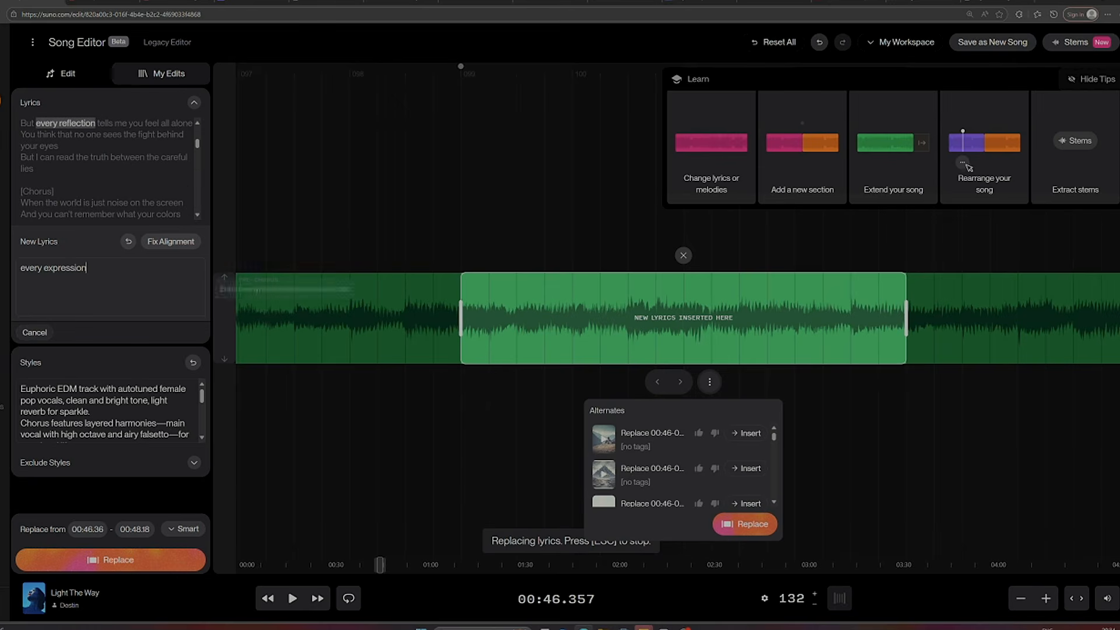
click(161, 241)
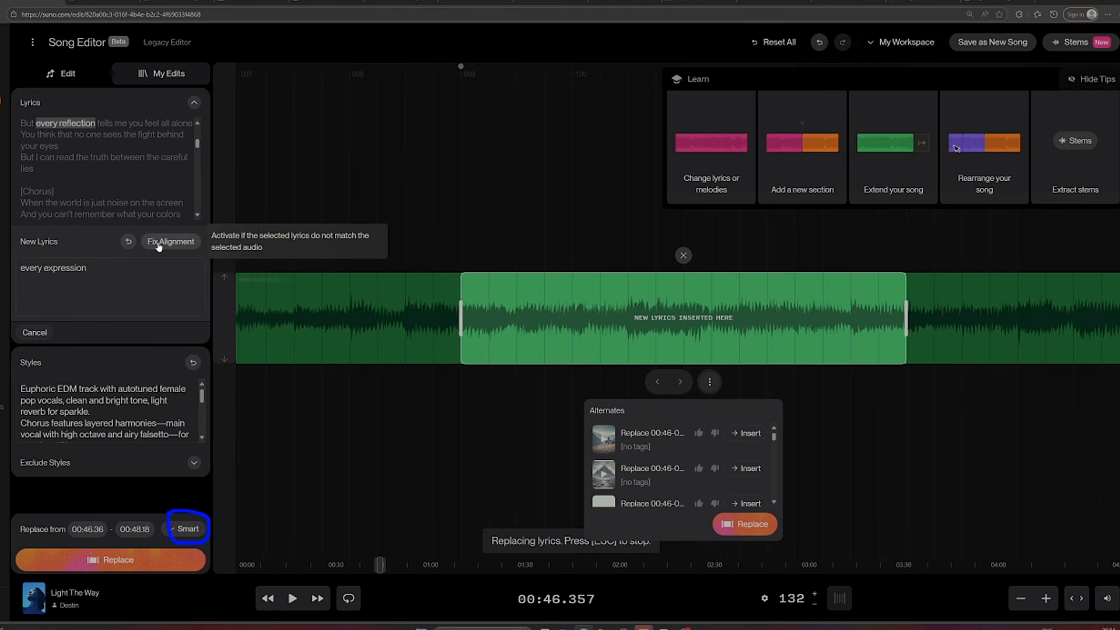
click(151, 560)
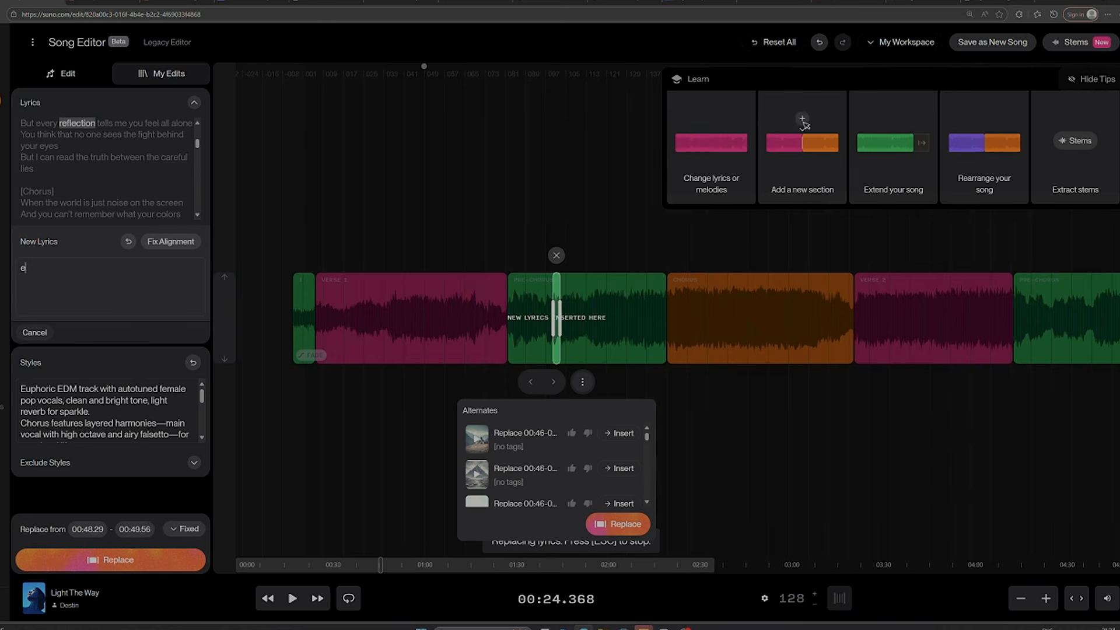
text(xpression)
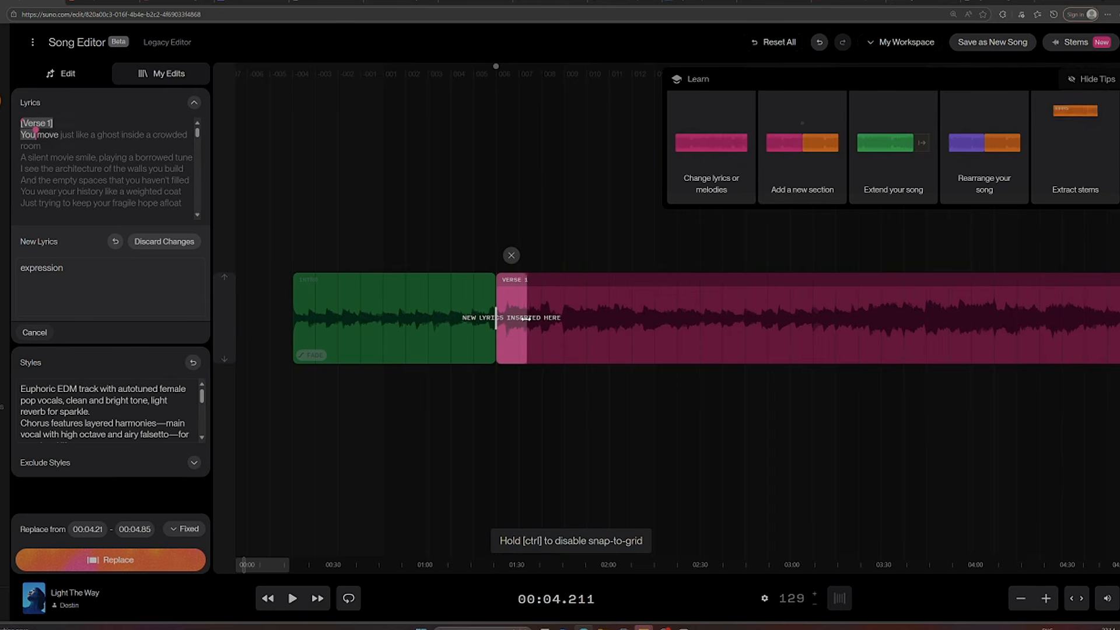
Step: Align the replacement range at the start of Verse 1 with the lyric "You", from 00:04.20 to 00:04.68
drag(526, 318, 526, 319)
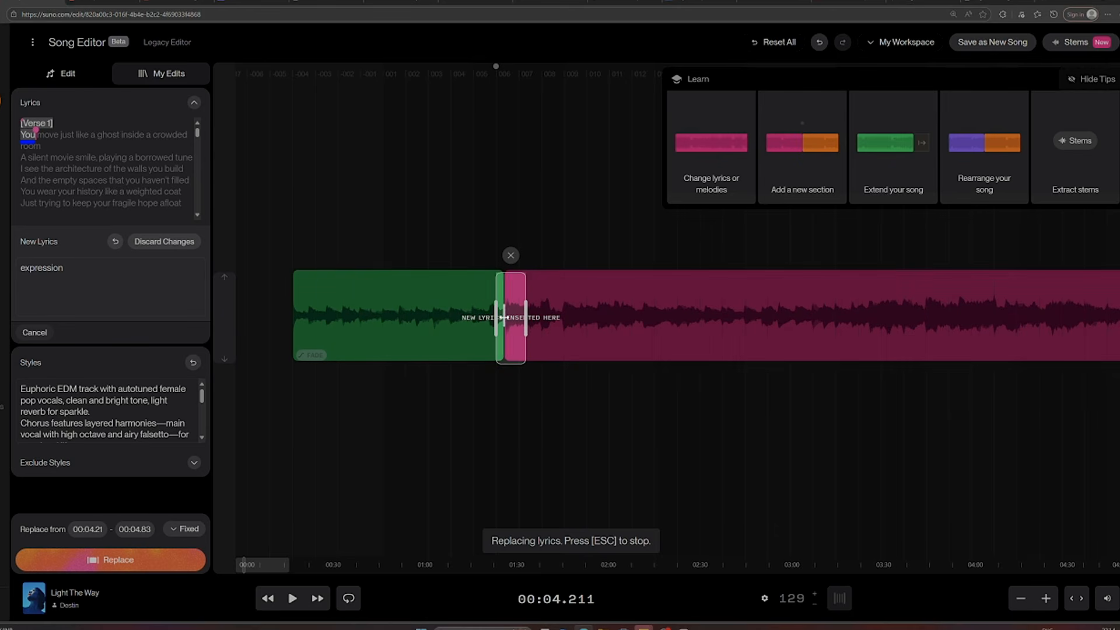
drag(504, 318, 488, 319)
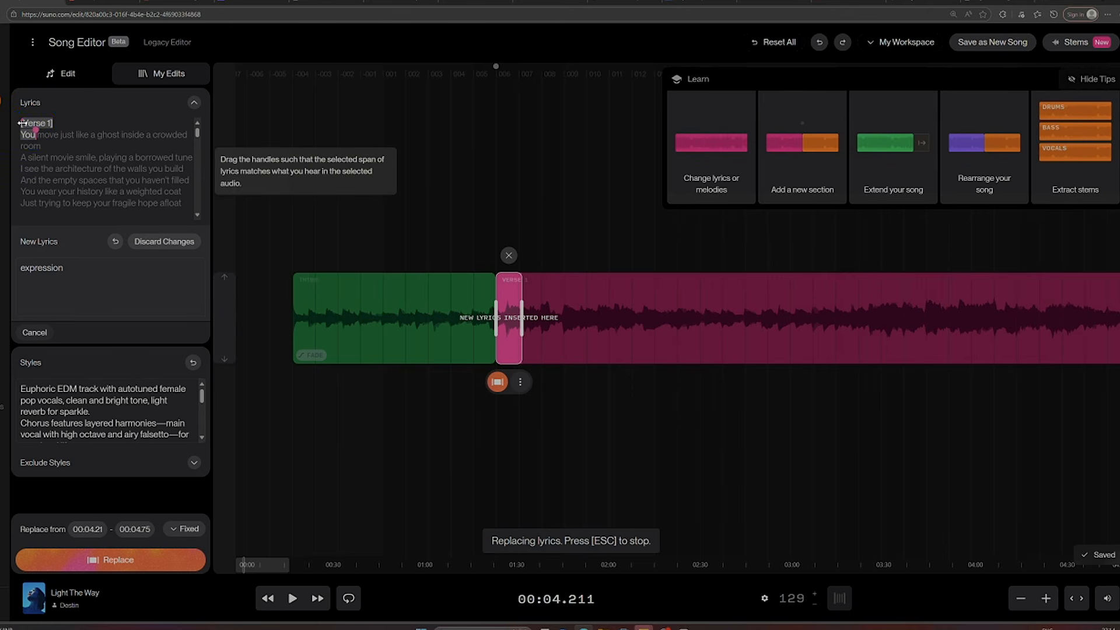
drag(25, 119, 52, 121)
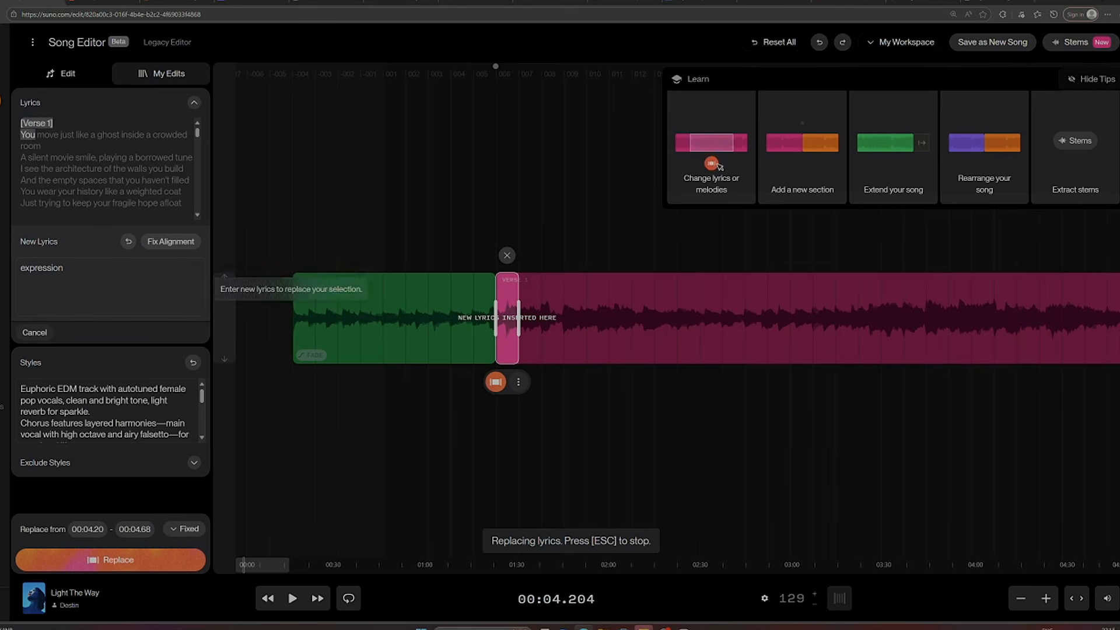
Step: Set the new lyrics for "You" to "They" with the alignment fix activated, and preview the first generated alternate
double_click(42, 269)
text(Theyt)
key(BackSpace)
click(172, 244)
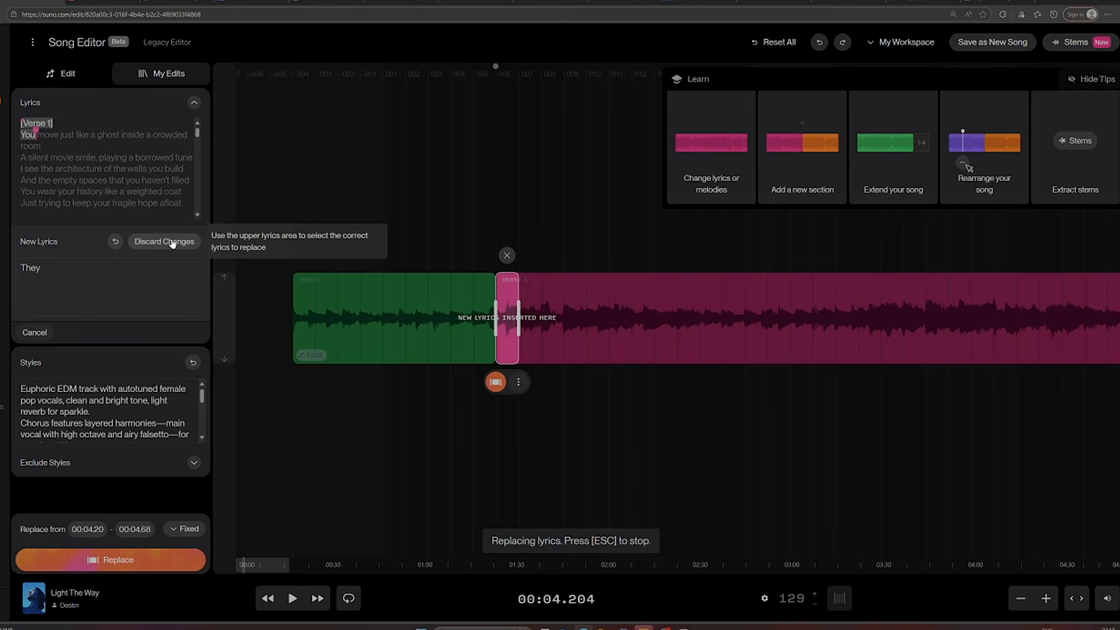
click(427, 439)
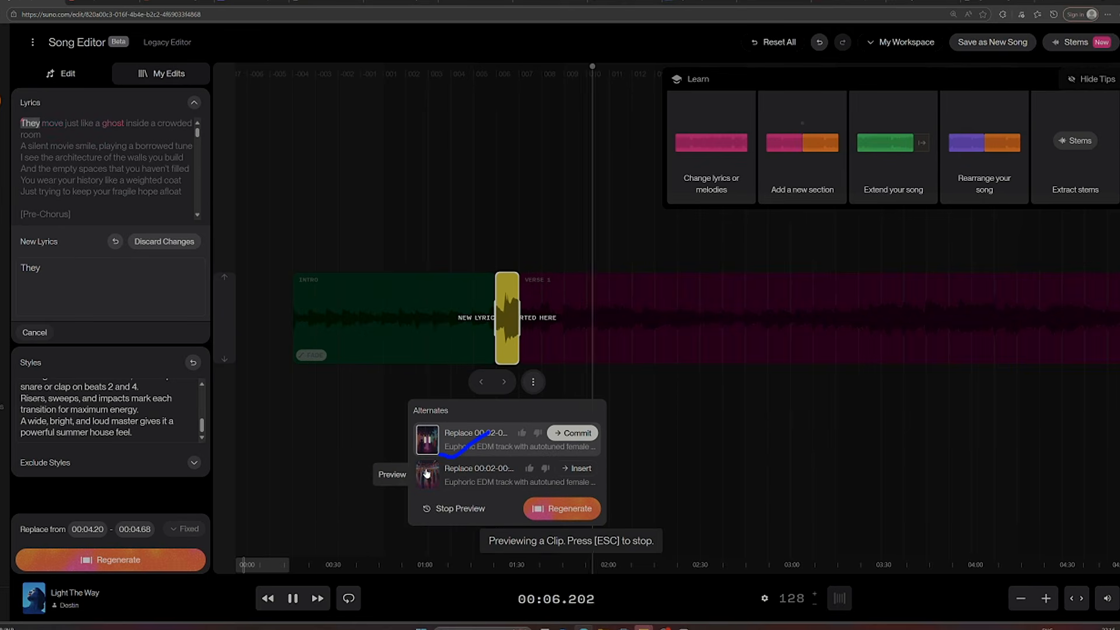
Step: Preview the second alternate for the opening lyric, and reset all edits to return the song to its initial state
click(427, 473)
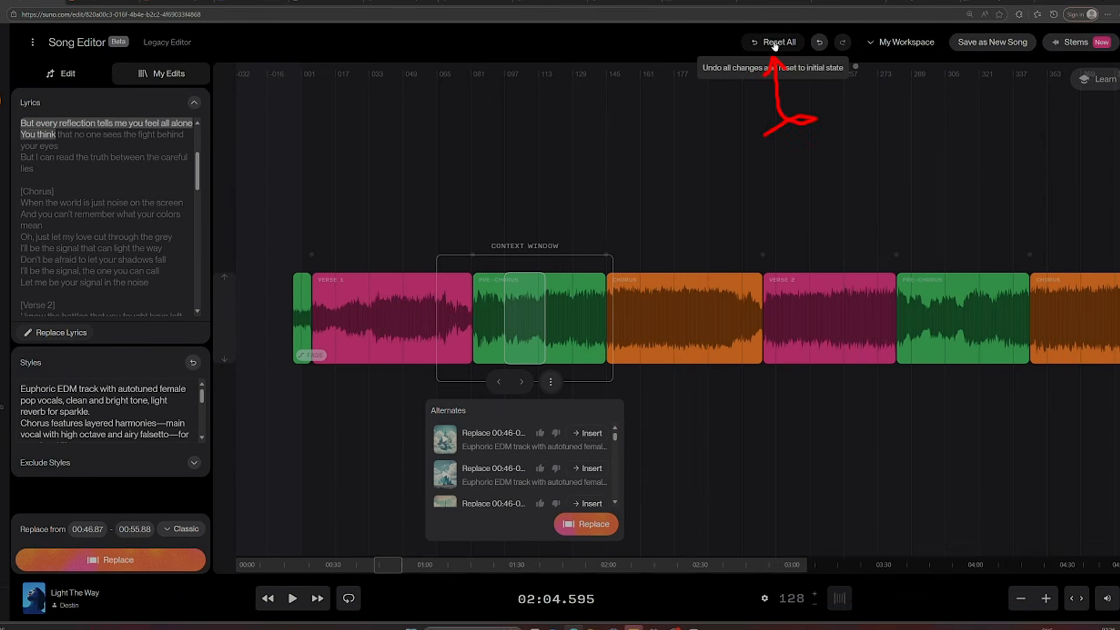
click(775, 50)
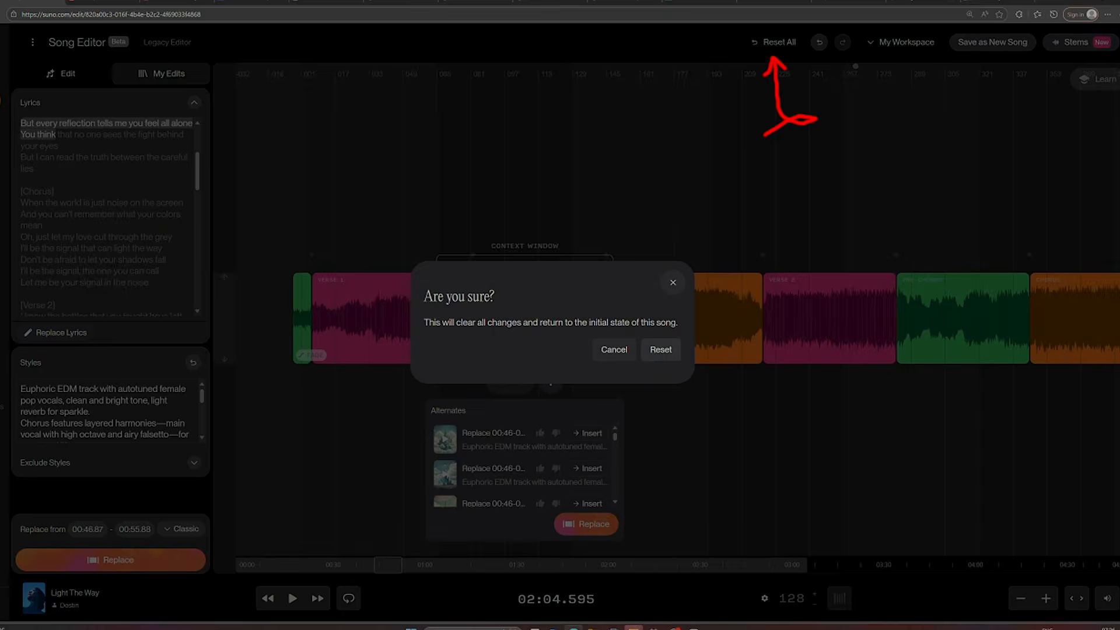
click(661, 349)
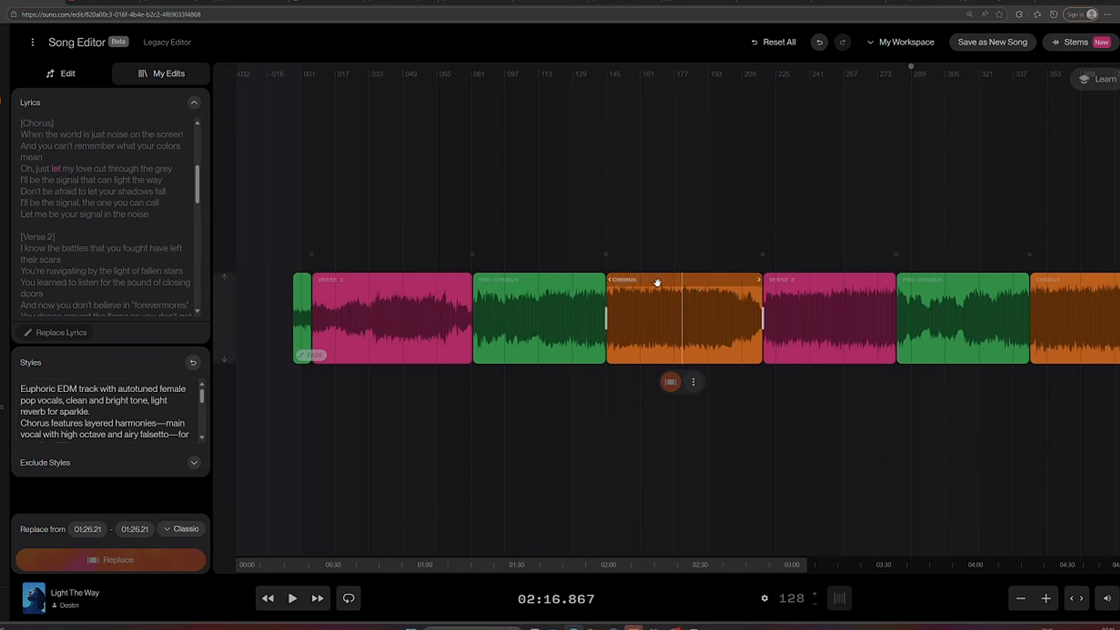
Step: Select the whole first chorus for replacement and generate it with the style "Give this section an airy EDM vibe."
mouse_move(606, 255)
drag(682, 318, 607, 331)
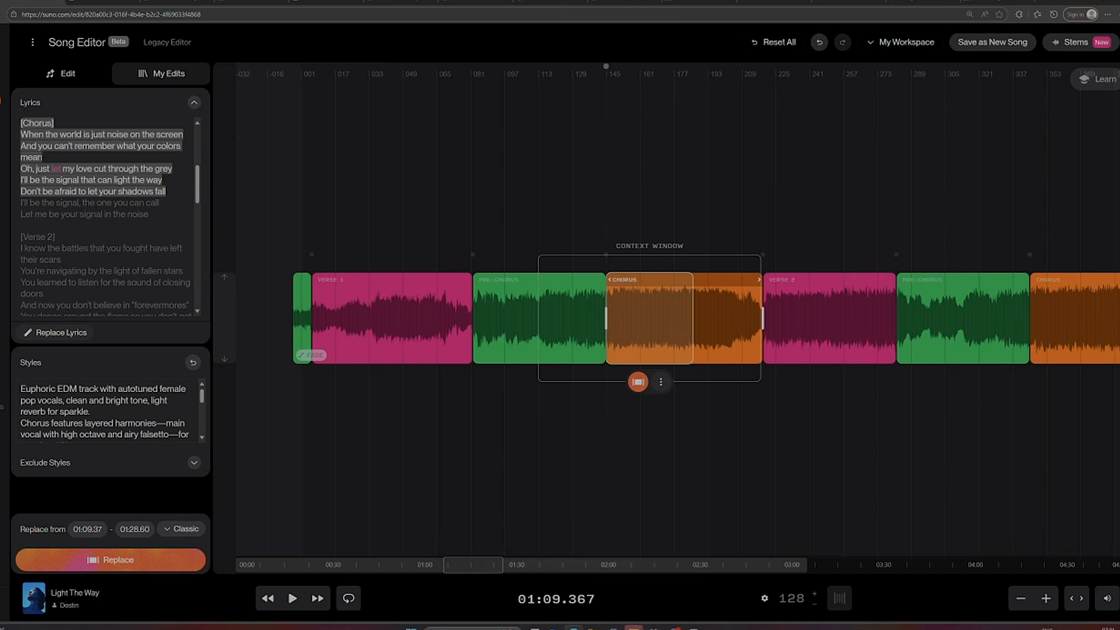
drag(693, 317, 763, 317)
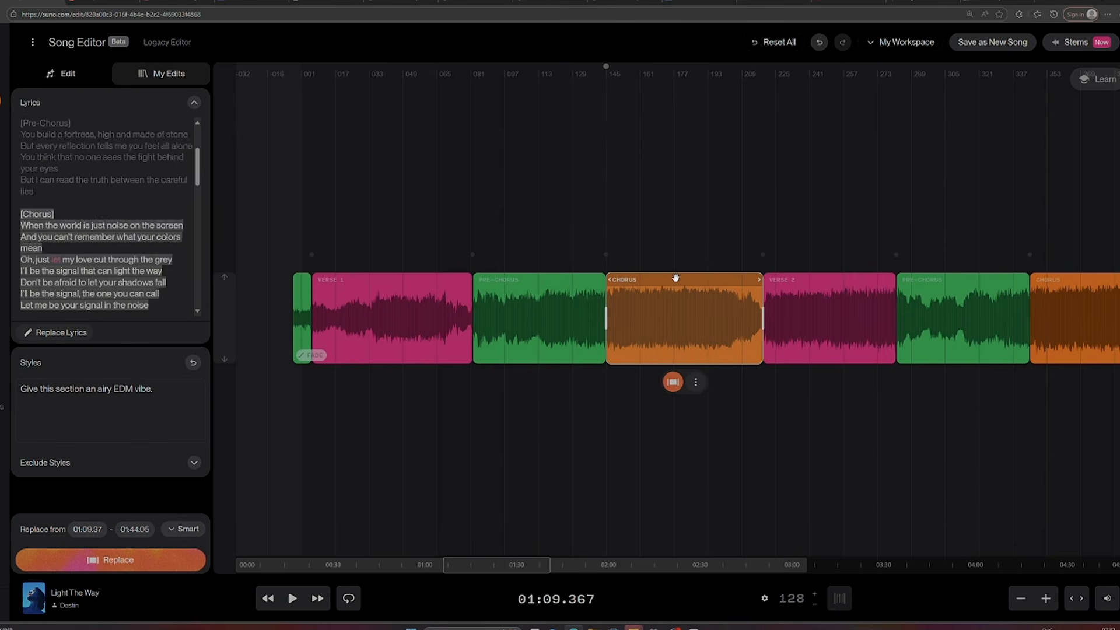
text(Give this section an airy EDM vibe.)
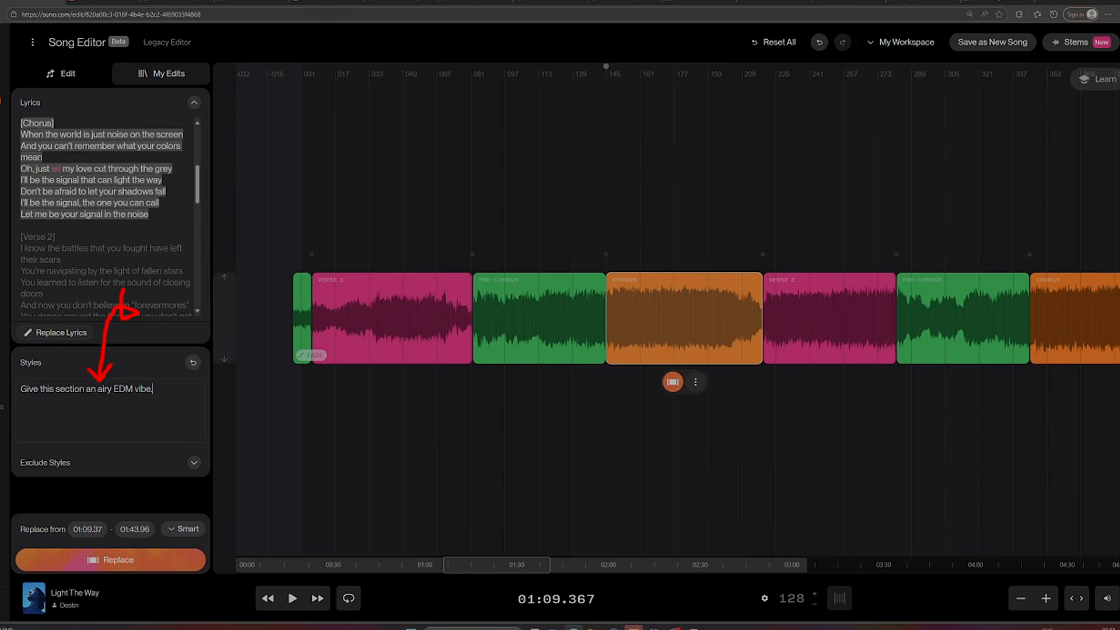
click(124, 561)
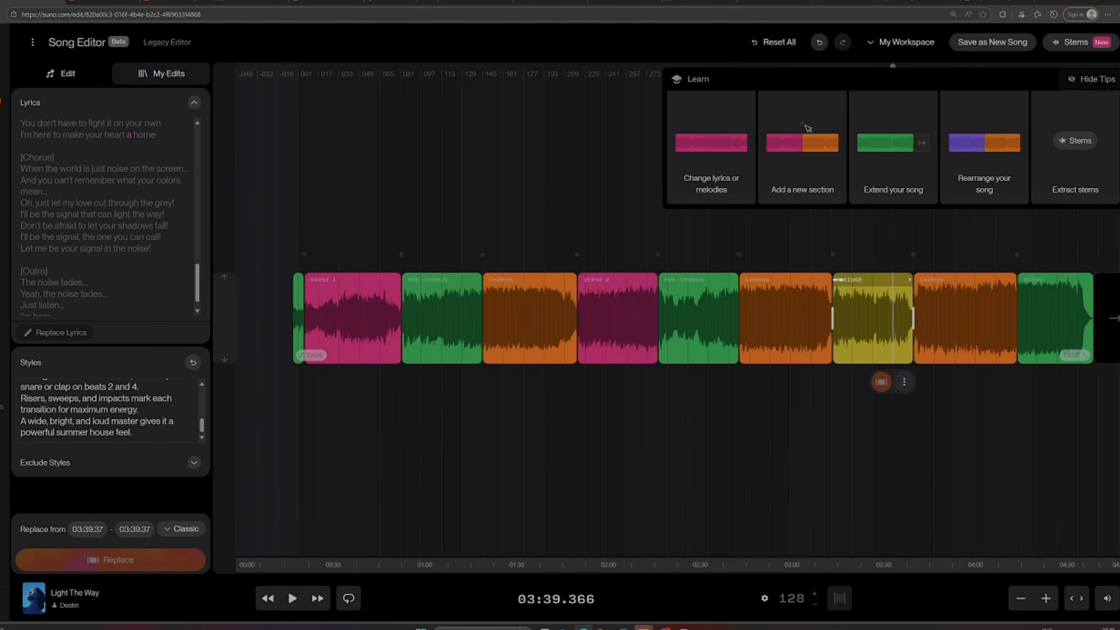
Step: Add a 32-beat section between the bridge and last chorus, styled "[Instrumental Break, Euphoric Arps, Sidechained Synthwave Bass]"
click(533, 285)
click(524, 320)
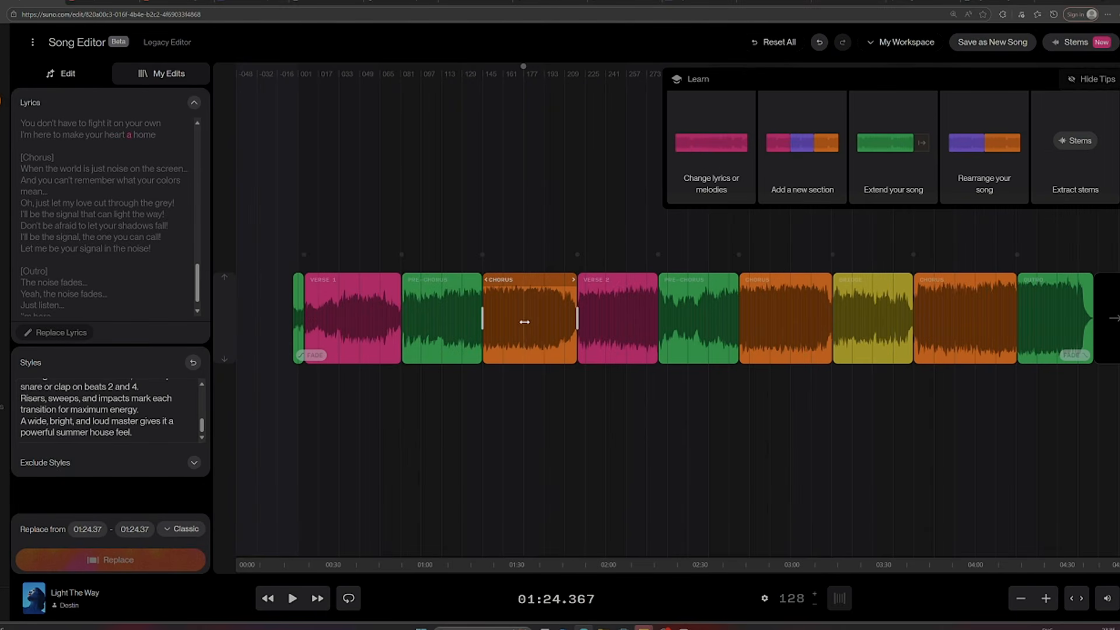
click(913, 256)
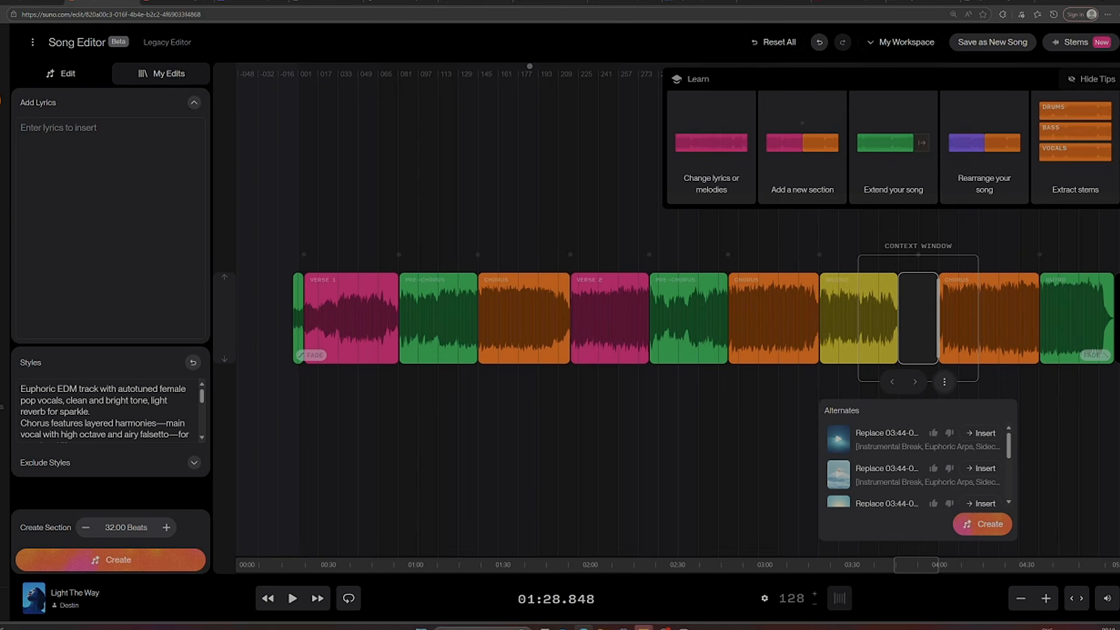
text([Instrumental Break])
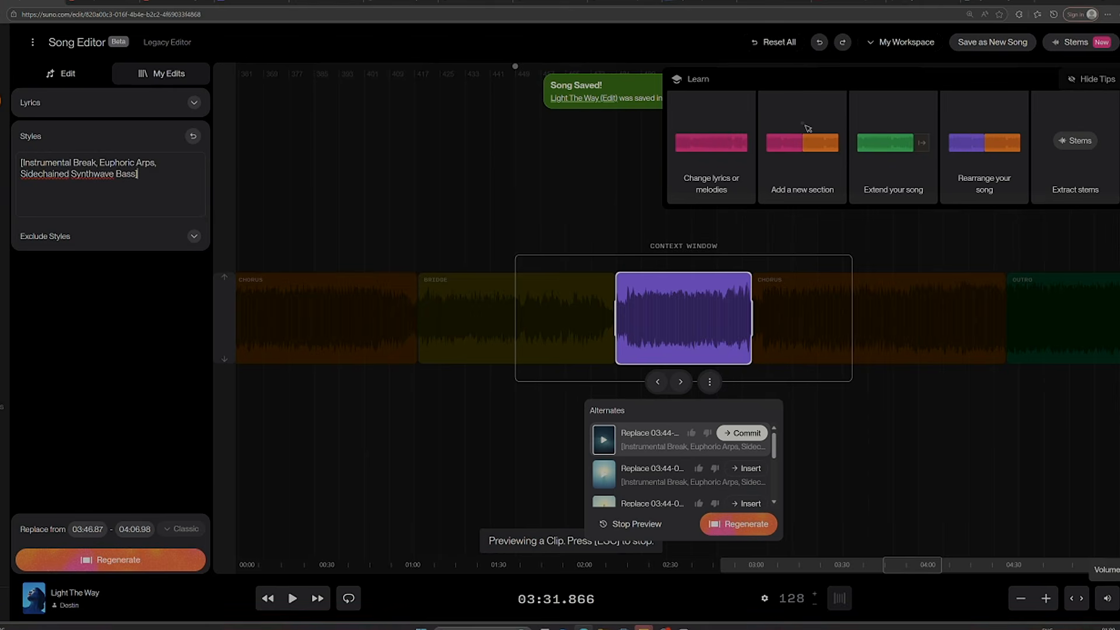
Step: Preview and commit the second alternate for the instrumental break, and save the result as a new song
click(662, 474)
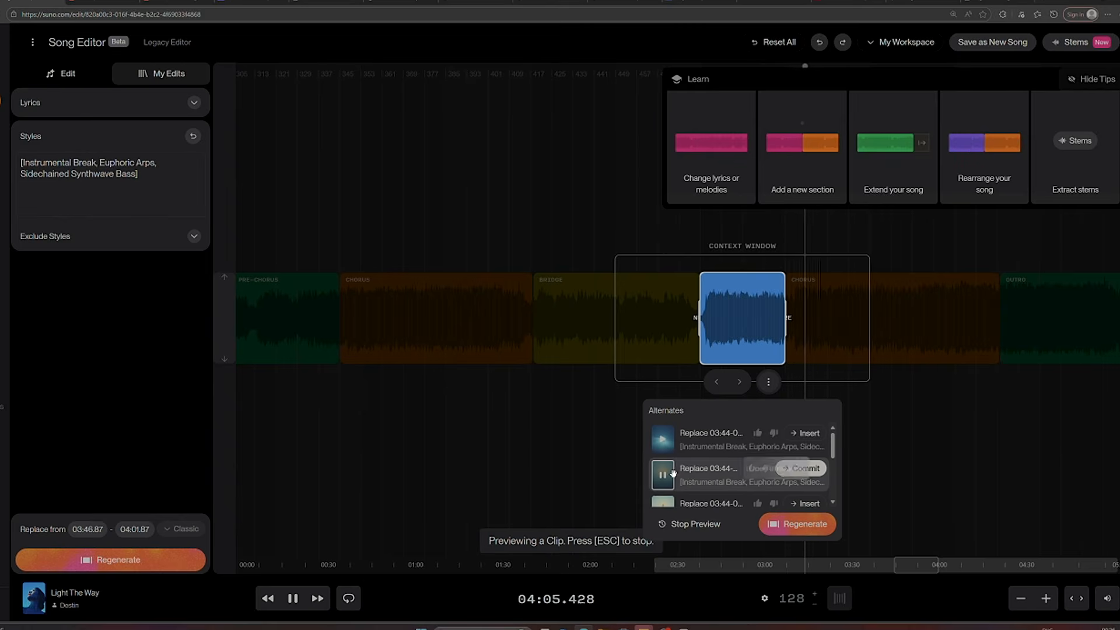
click(802, 468)
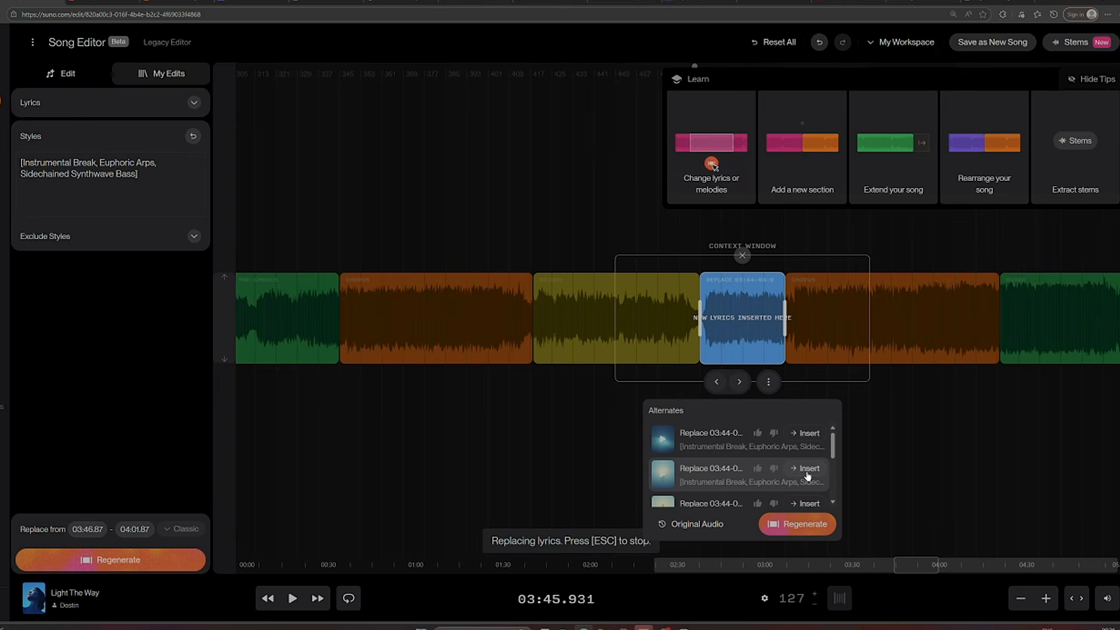
click(981, 44)
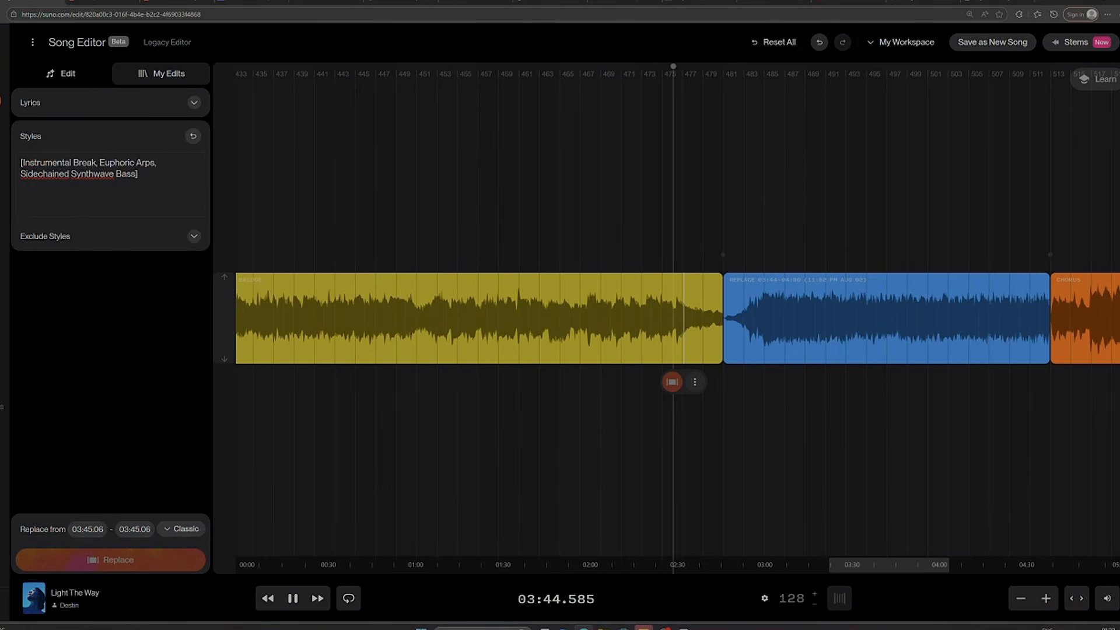
Step: Split the bridge shortly before the inserted instrumental break, delete its tail, and play back the joint
key(space)
click(696, 318)
key(s)
click(711, 280)
key(Delete)
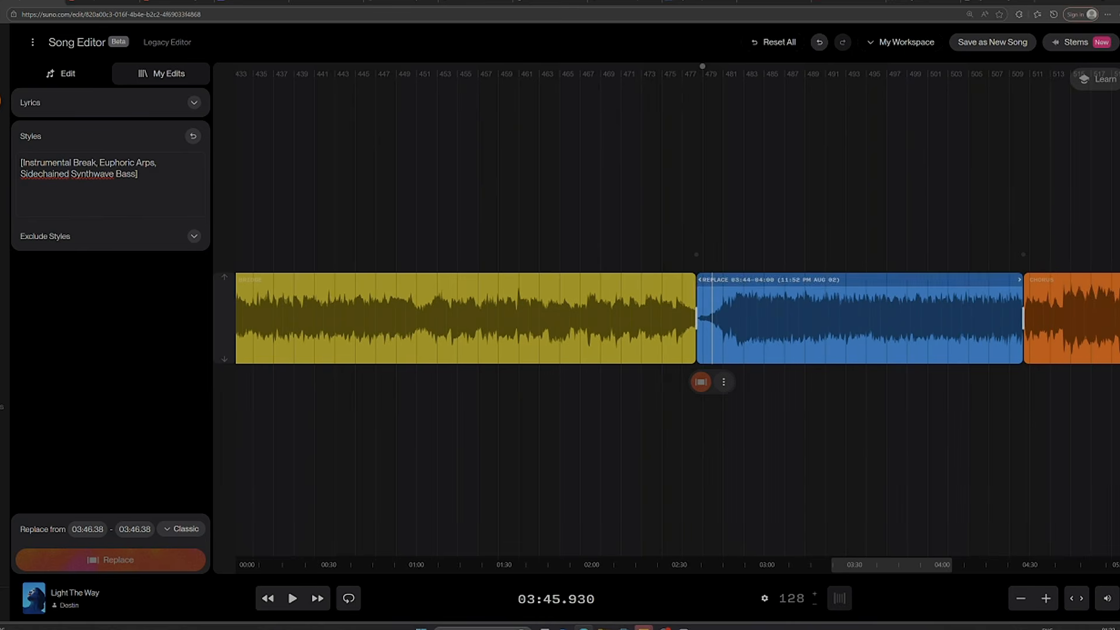
key(space)
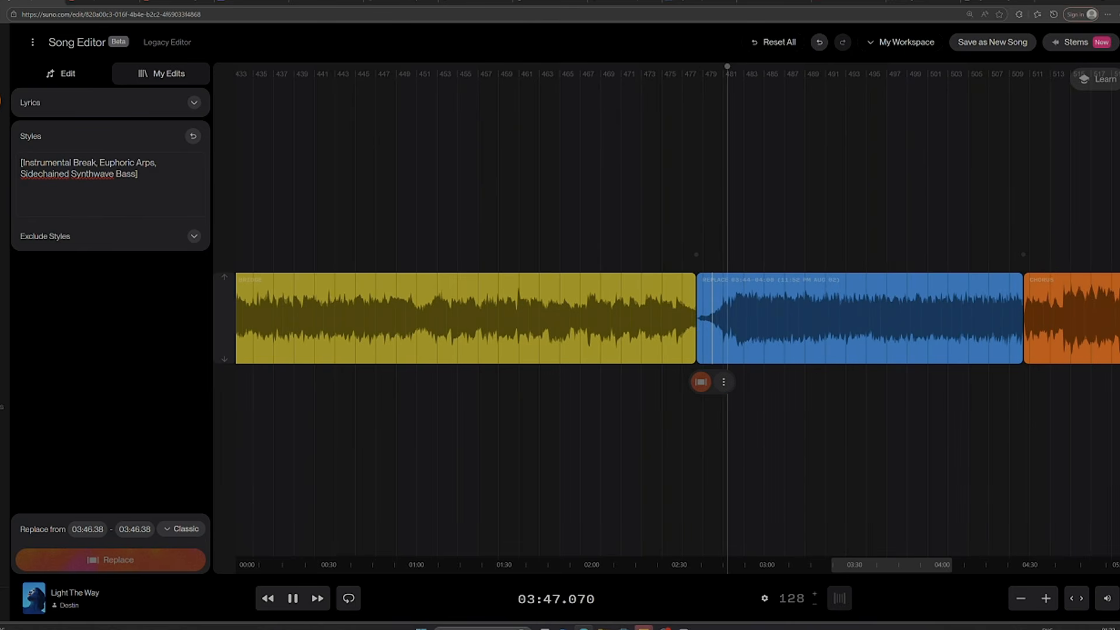
Step: Split off and delete the quiet start of the instrumental break, and trim a further sliver from the bridge's end
click(715, 318)
key(s)
click(707, 318)
key(Delete)
key(space)
click(690, 318)
key(s)
key(Delete)
Step: Play the song from the trimmed joint through the instrumental break into the following chorus
key(space)
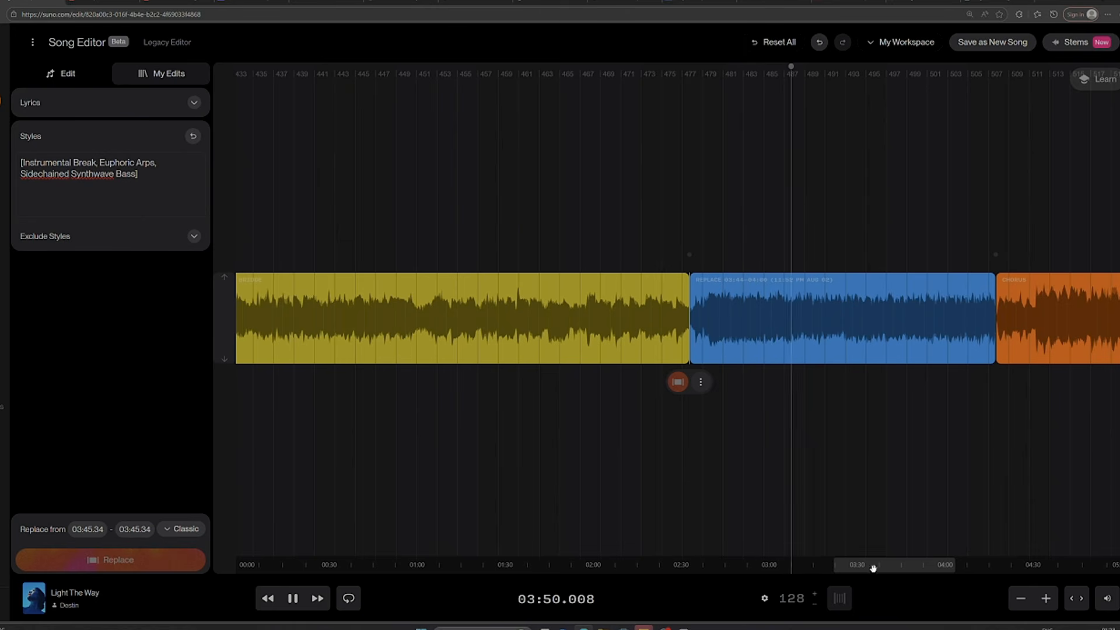
click(1019, 601)
click(1019, 601)
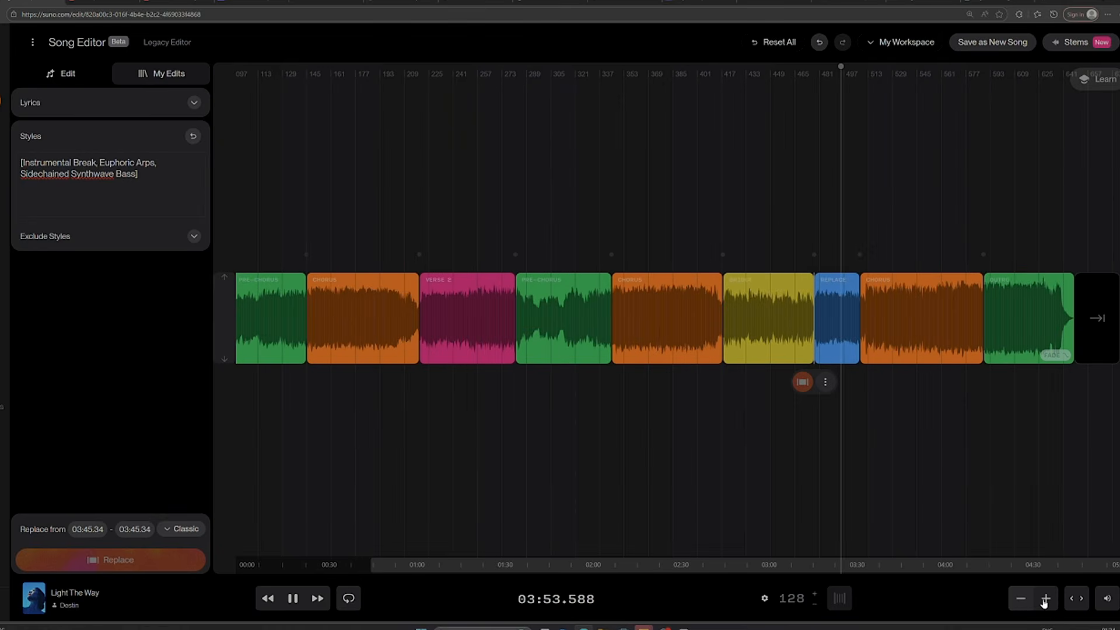
click(1019, 601)
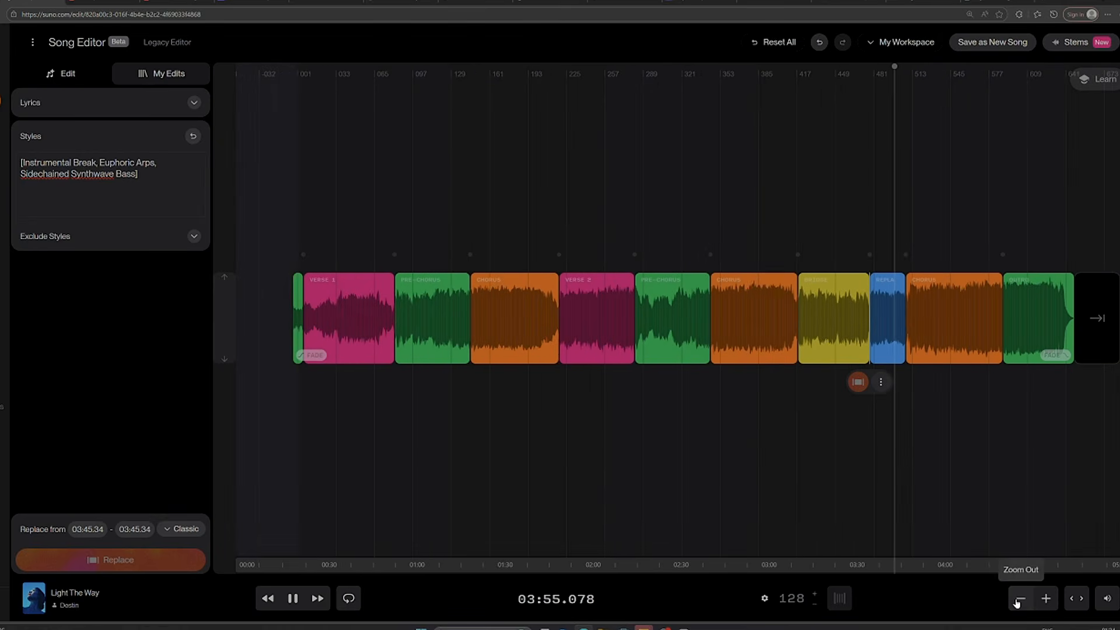
click(1045, 601)
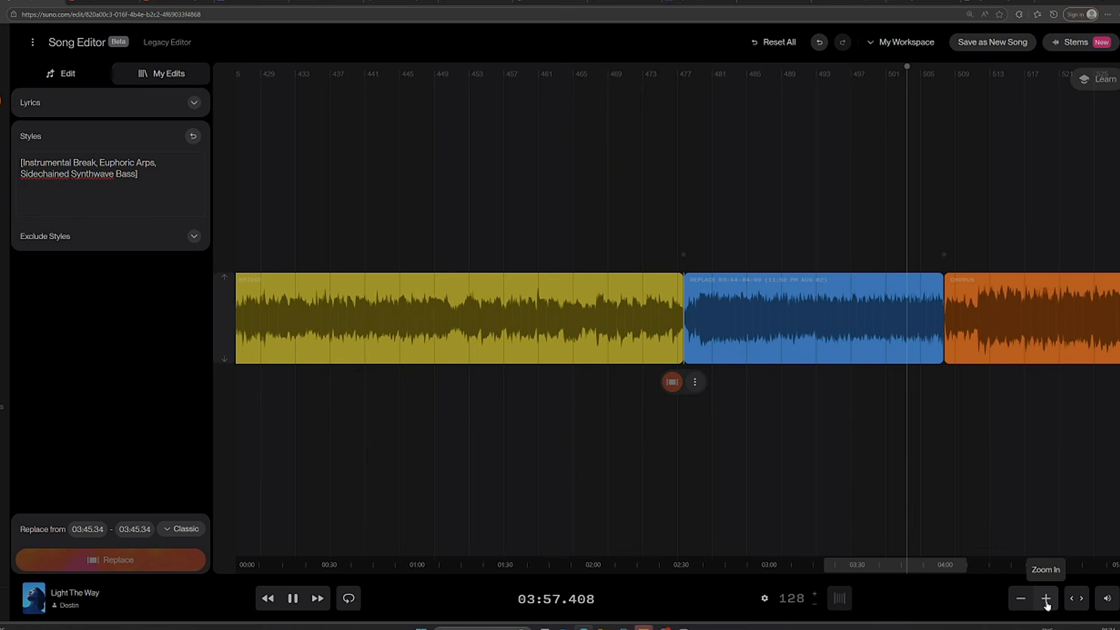
click(1046, 602)
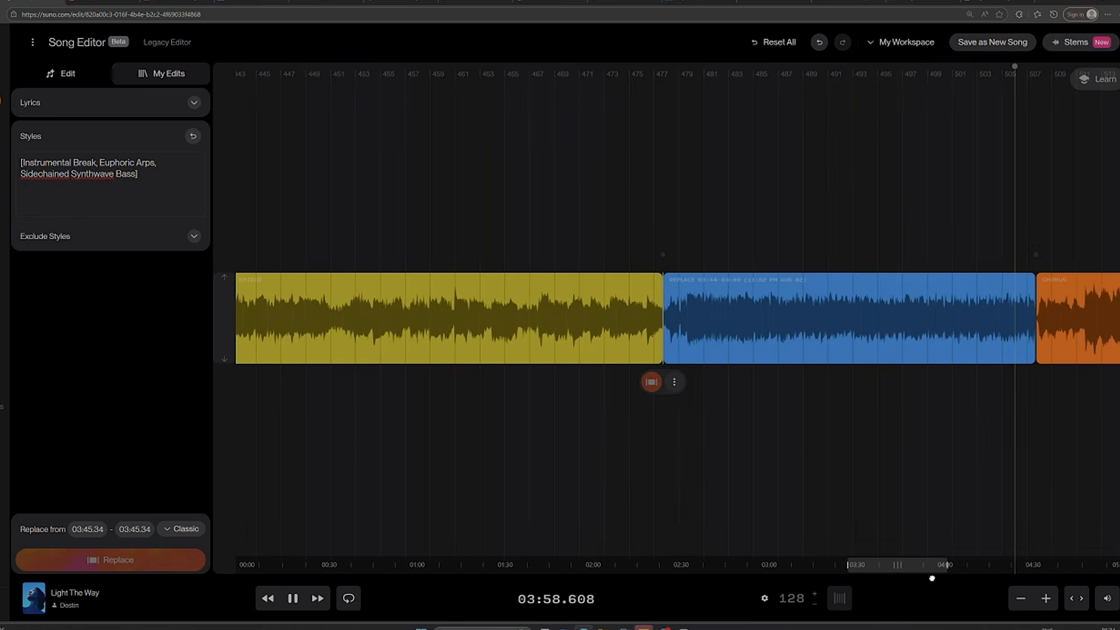
click(1020, 600)
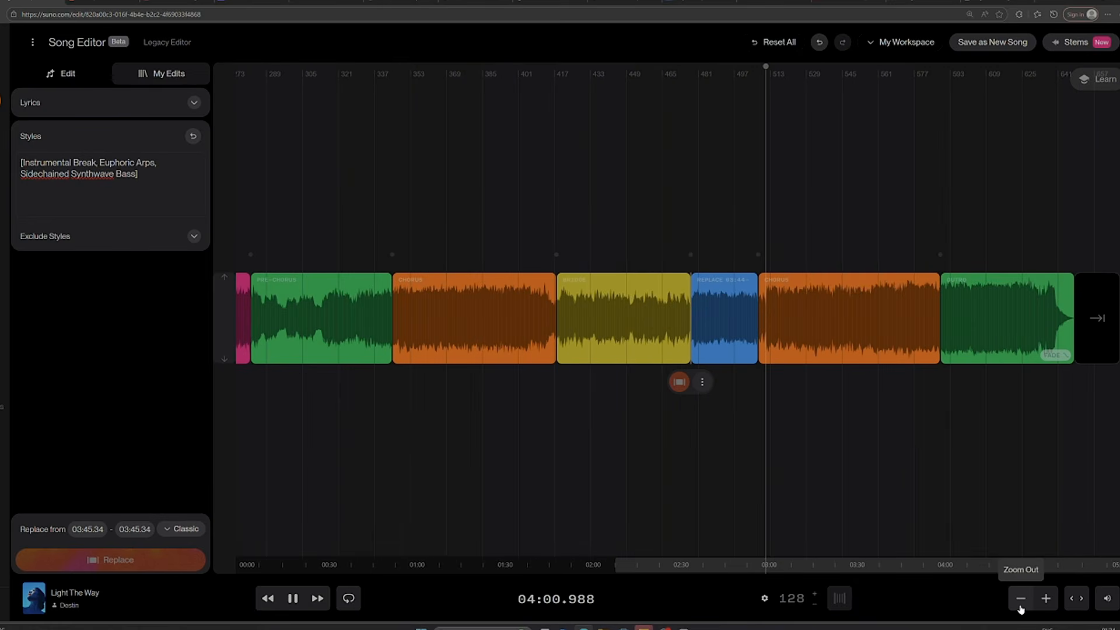
click(1020, 600)
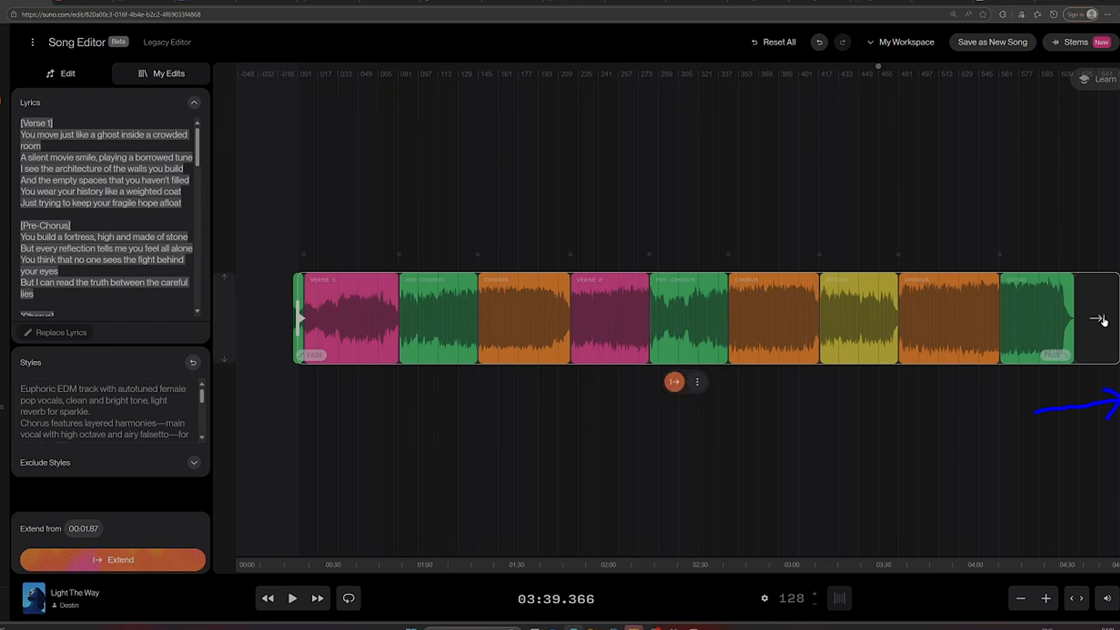
Step: Adjust the fade-in at the start of the intro and the fade-out at the end of the outro
scroll(105, 216, down, 15)
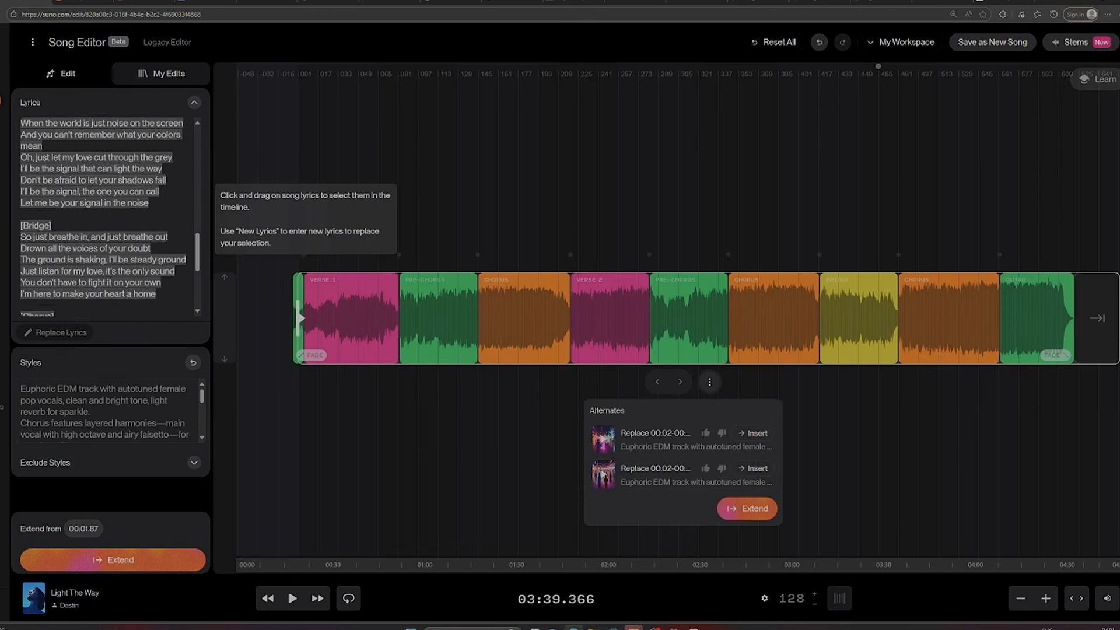
scroll(90, 379, down, 5)
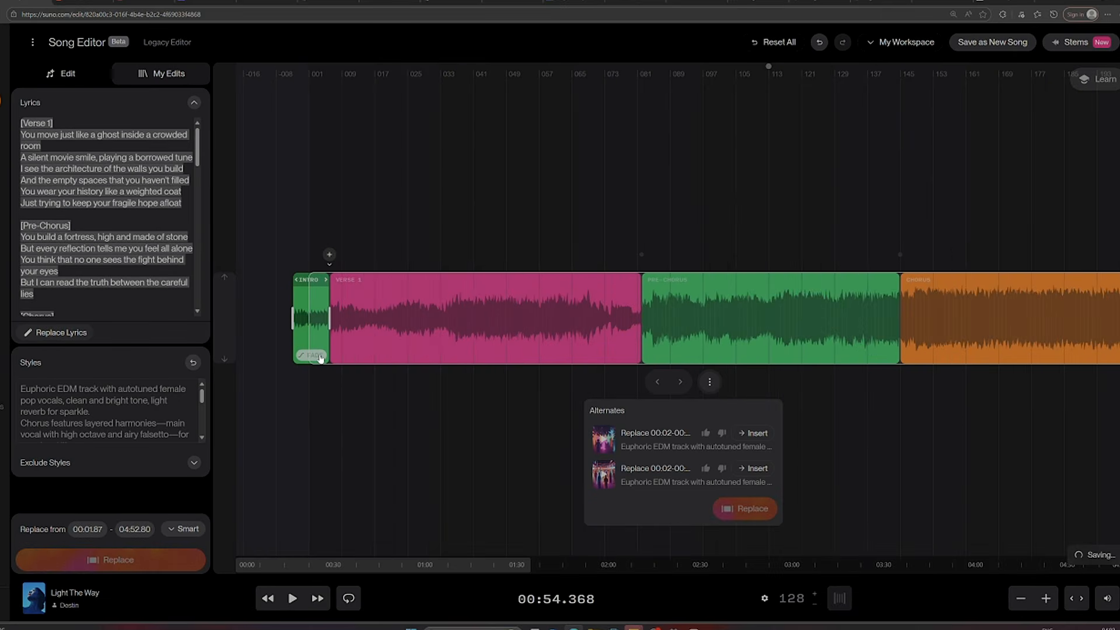
mouse_move(320, 357)
mouse_down()
mouse_move(526, 348)
mouse_move(315, 344)
mouse_up()
drag(1067, 322, 1036, 324)
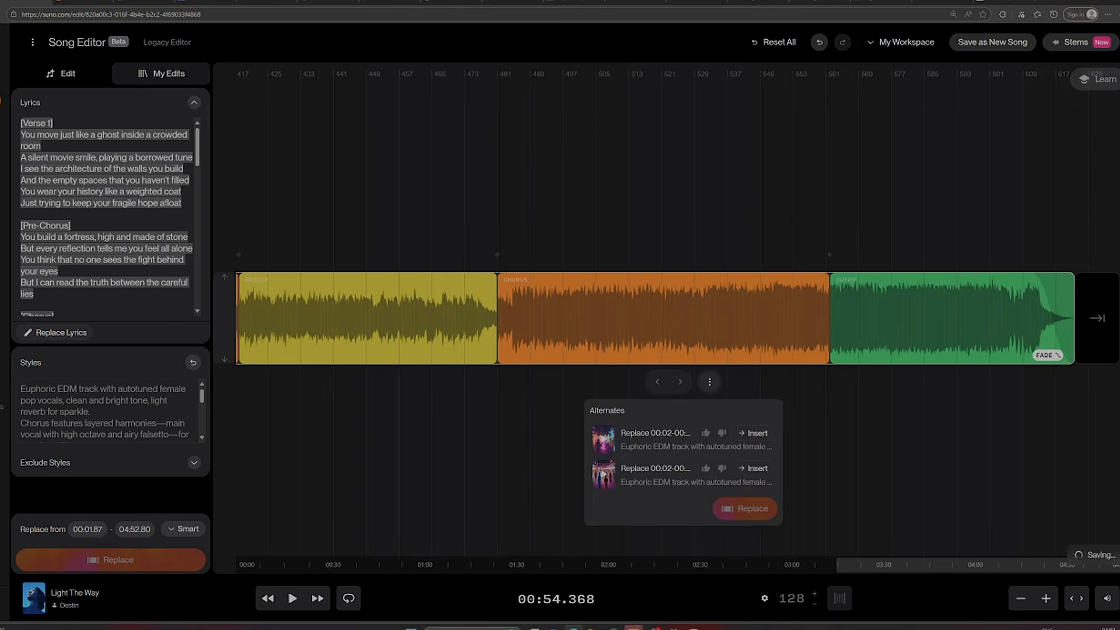
Step: View the stem extraction options for the song and close them without extracting
click(1073, 43)
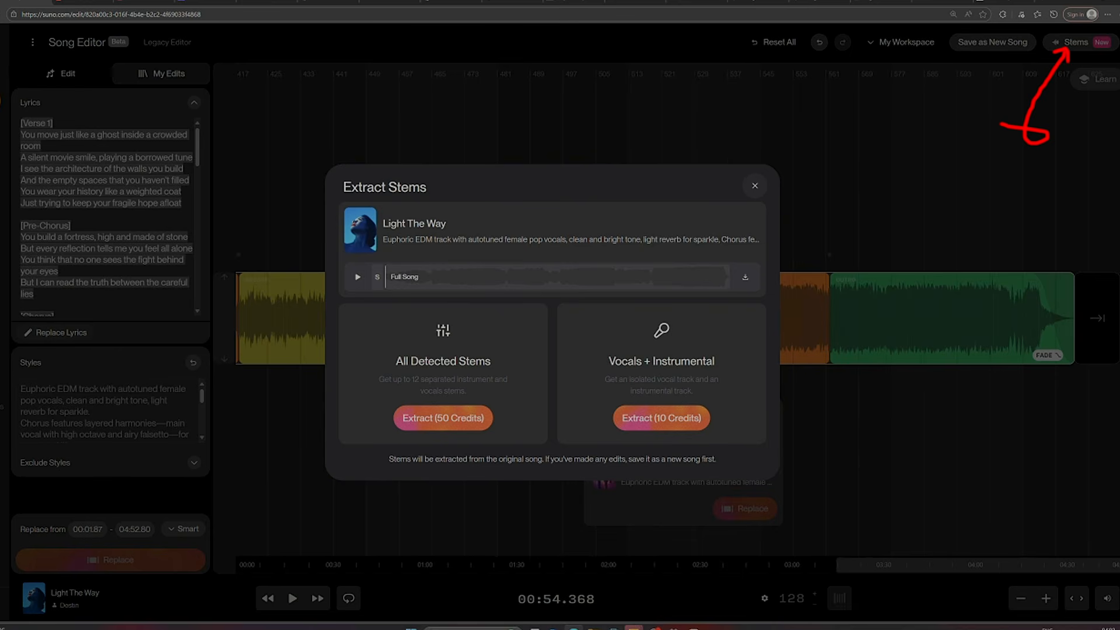
click(755, 188)
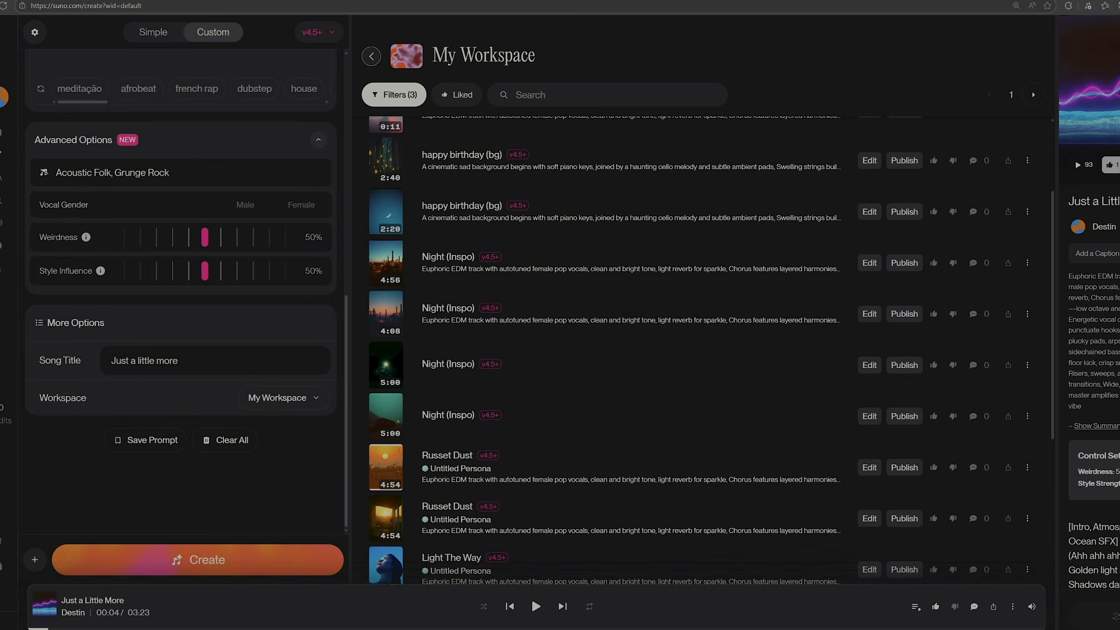
Step: Review the custom creation form for "Just a little more", covering its lyrics, styles, advanced options and song title
scroll(242, 440, up, 1)
scroll(176, 439, up, 3)
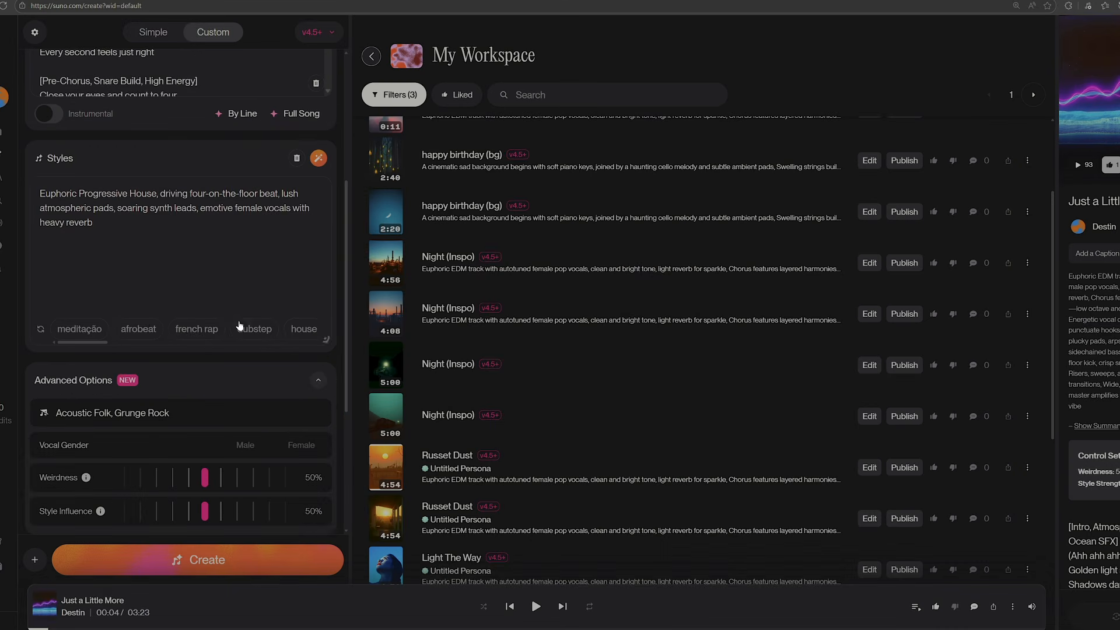
scroll(239, 325, down, 4)
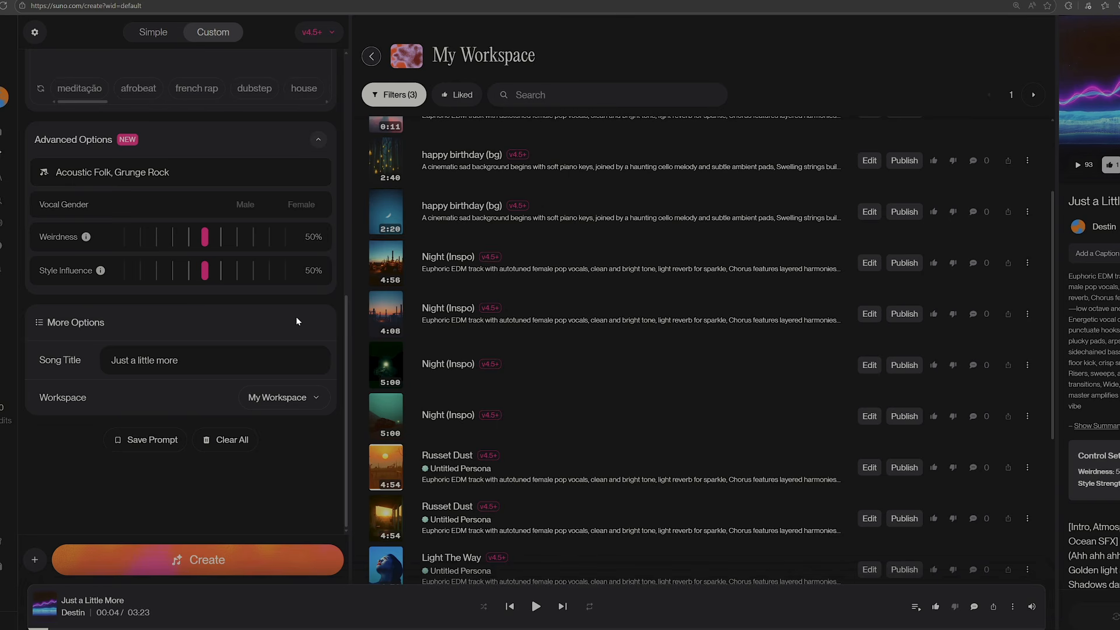
scroll(296, 321, up, 3)
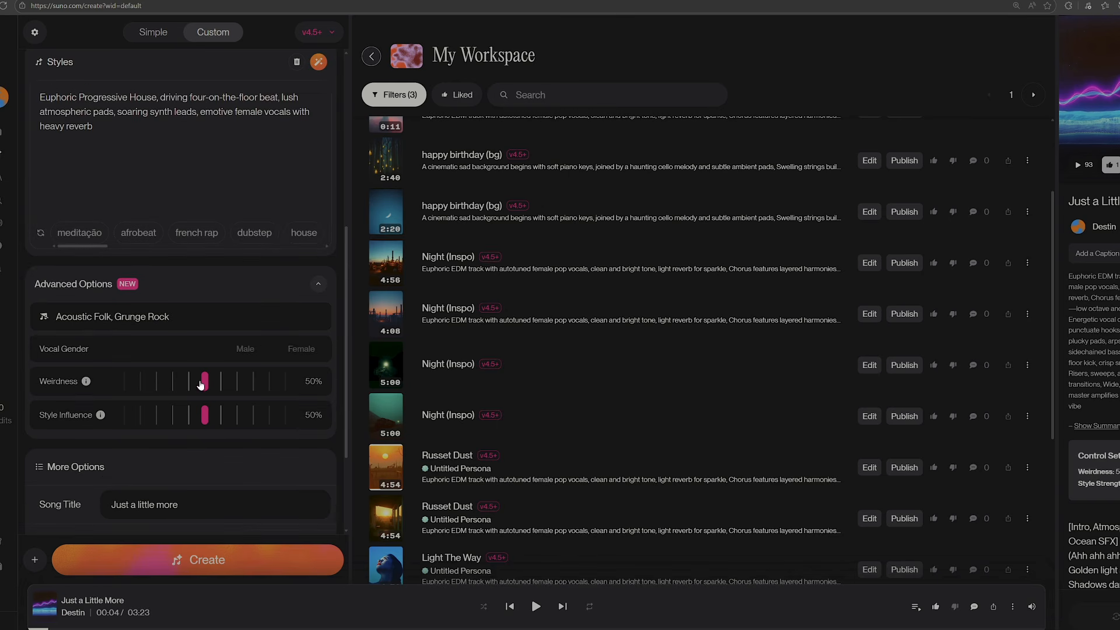
scroll(200, 384, up, 5)
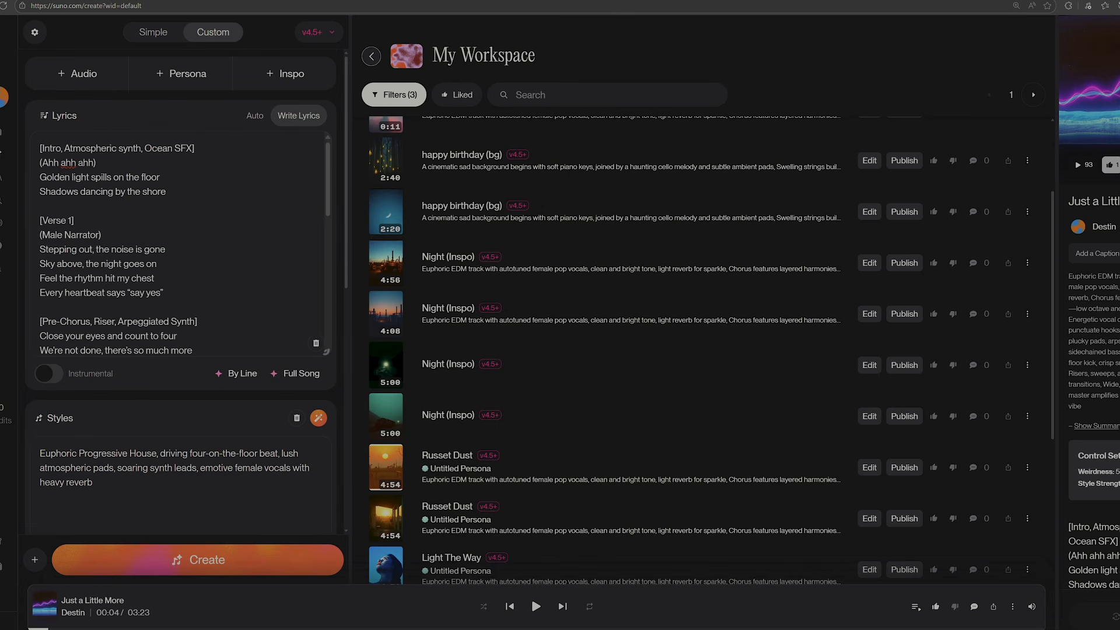
scroll(181, 245, down, 1)
scroll(324, 267, down, 4)
scroll(334, 267, down, 4)
scroll(181, 245, down, 1)
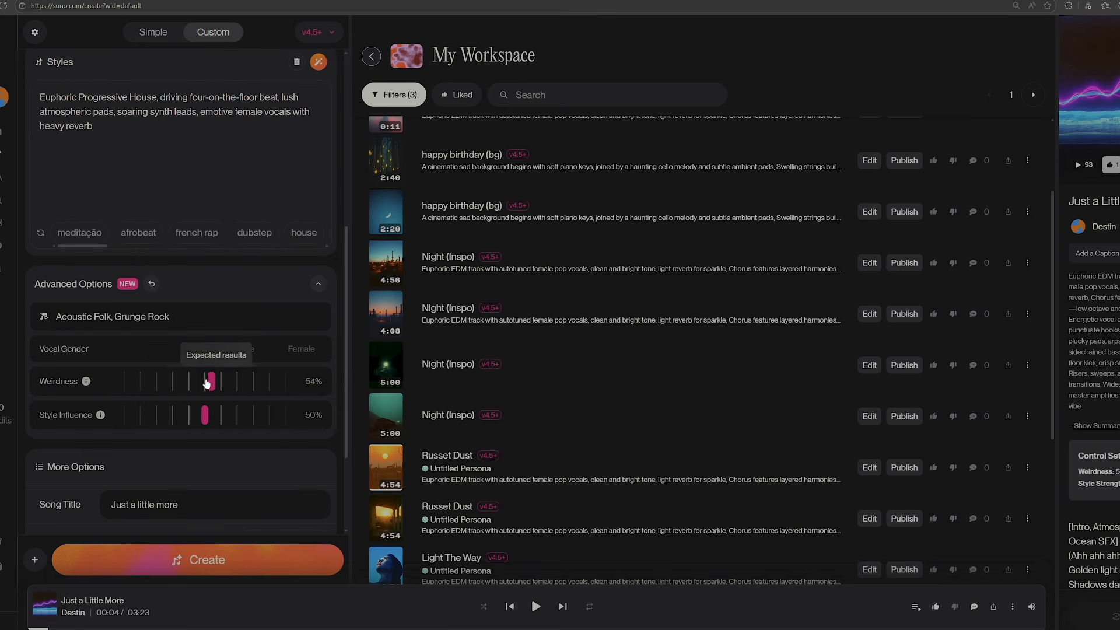
Step: Set Weirdness to 53% and raise Style Influence for "Just a little more", and return to the start of its lyrics
mouse_move(209, 383)
mouse_down()
mouse_move(197, 382)
mouse_move(209, 384)
mouse_up()
mouse_move(211, 420)
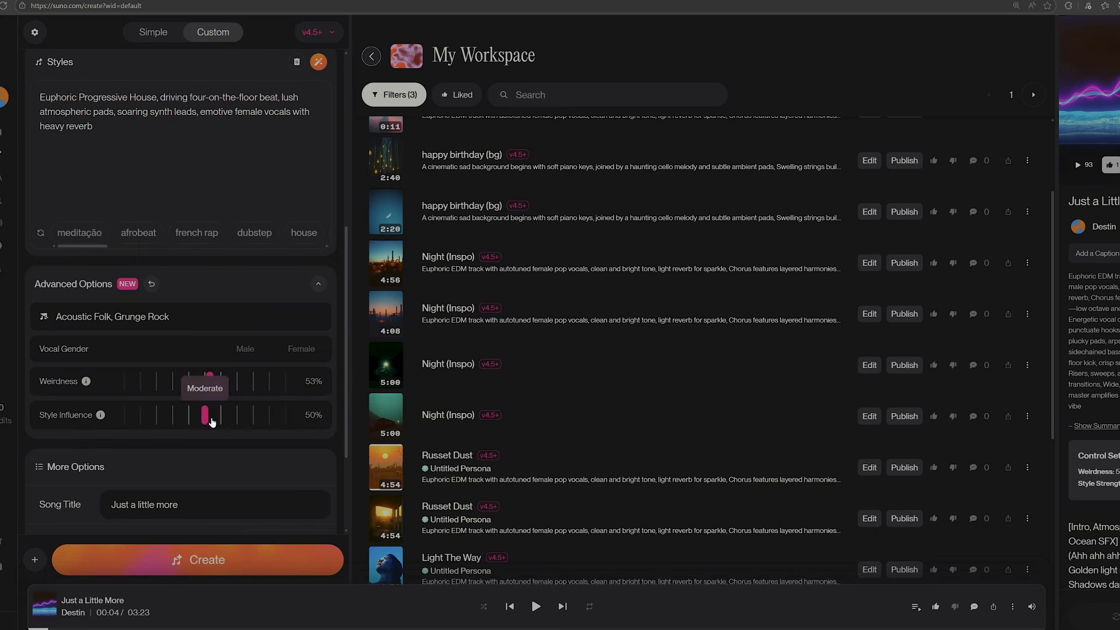
mouse_move(236, 425)
mouse_down()
mouse_move(256, 427)
mouse_move(238, 426)
mouse_up()
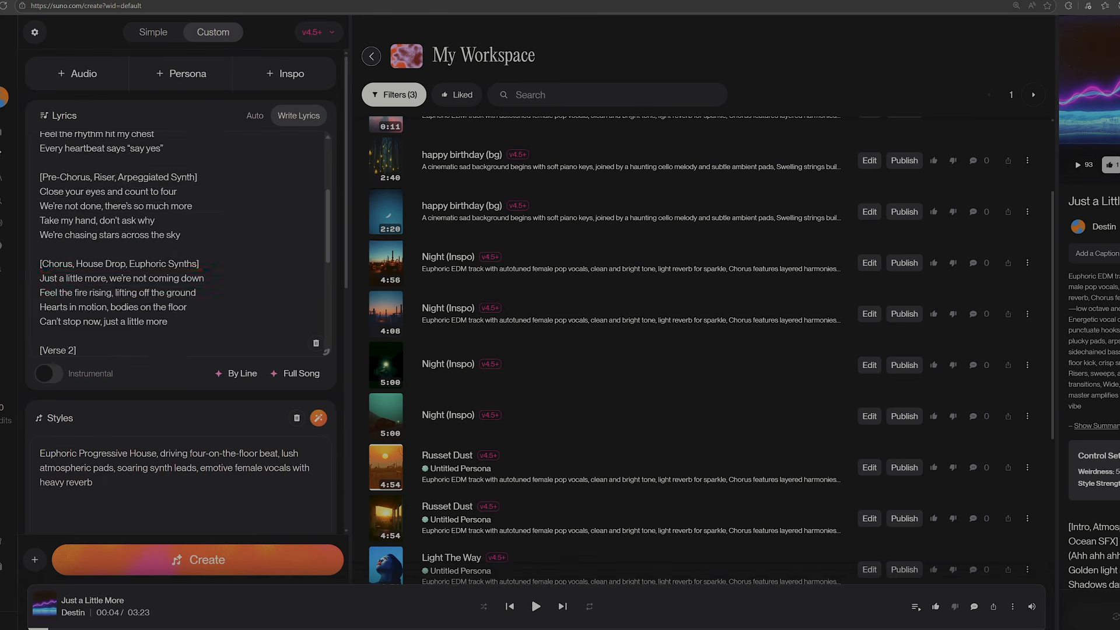
scroll(181, 244, up, 3)
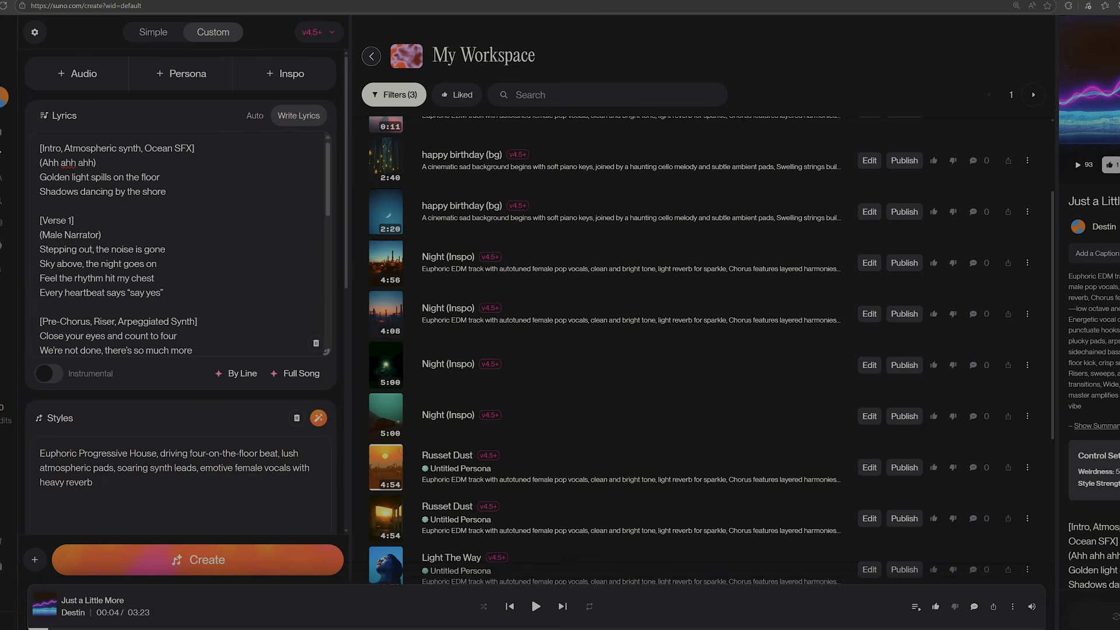
Step: Read through the lyrics of "Just a Little More", and generate the song titled "the best thing in my life" in My Workspace
scroll(181, 245, down, 3)
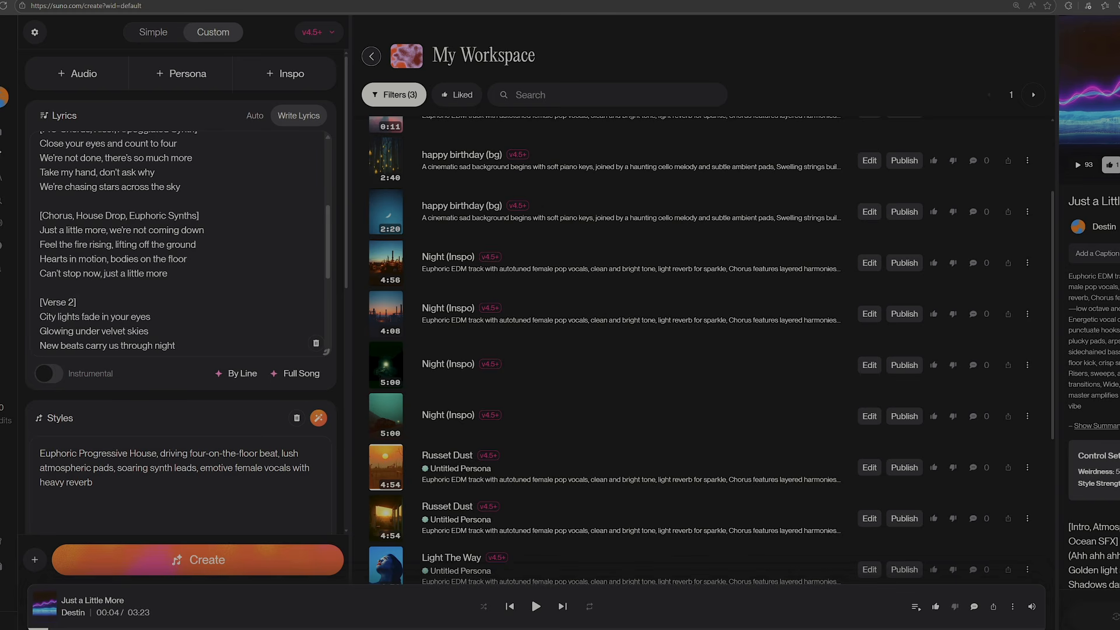
scroll(180, 245, down, 3)
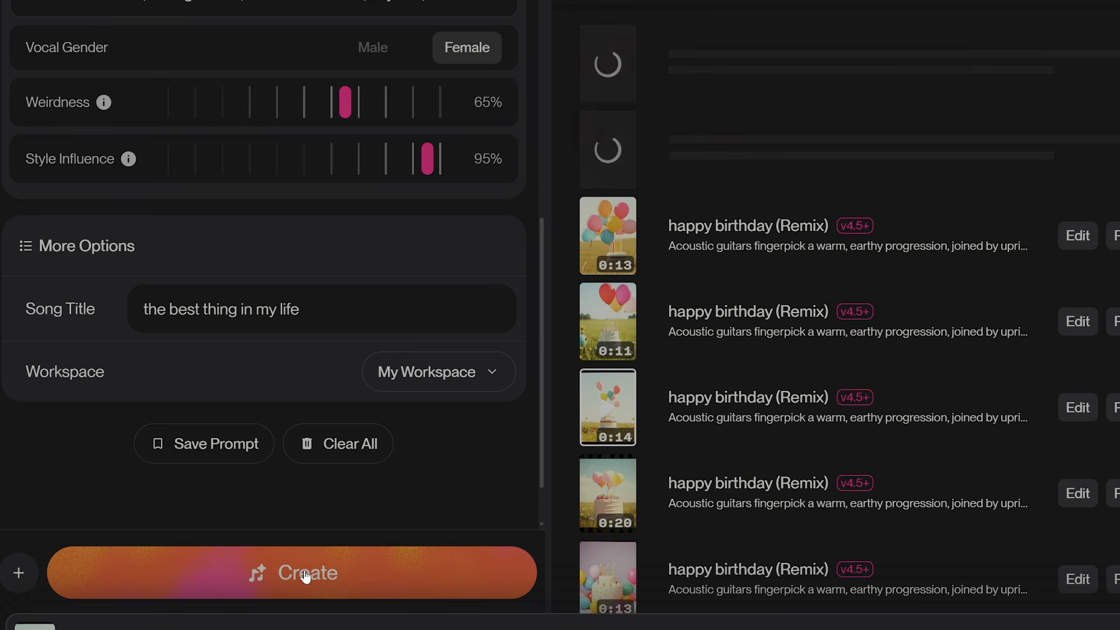
click(305, 575)
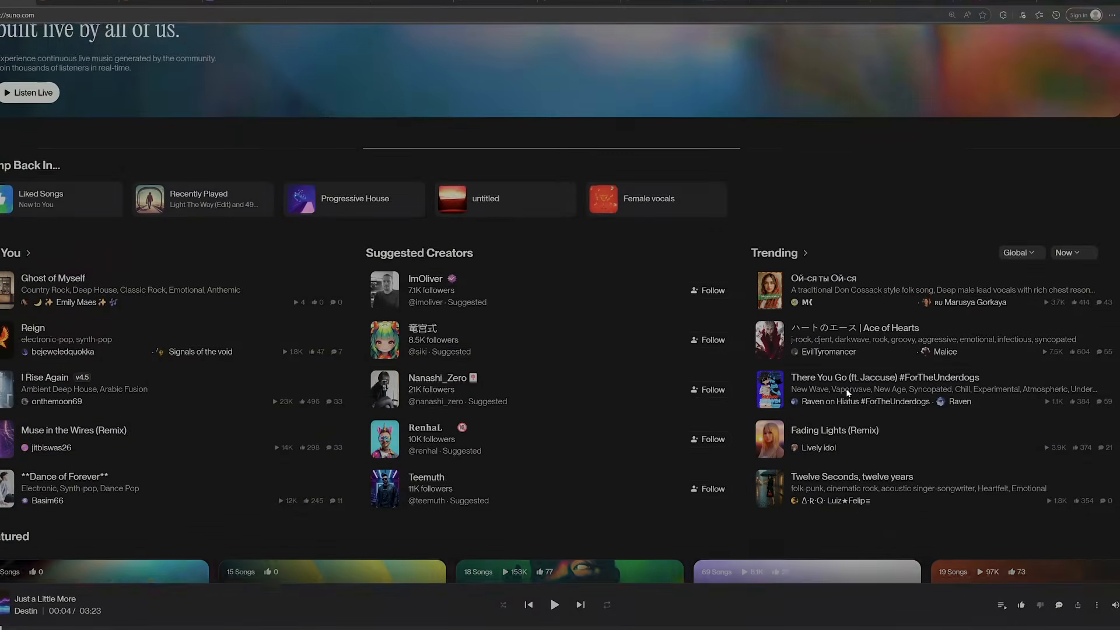
Step: Browse the home page's suggested creators, trending songs, featured playlists, categories, Suno showcase and genre sections
scroll(846, 389, down, 8)
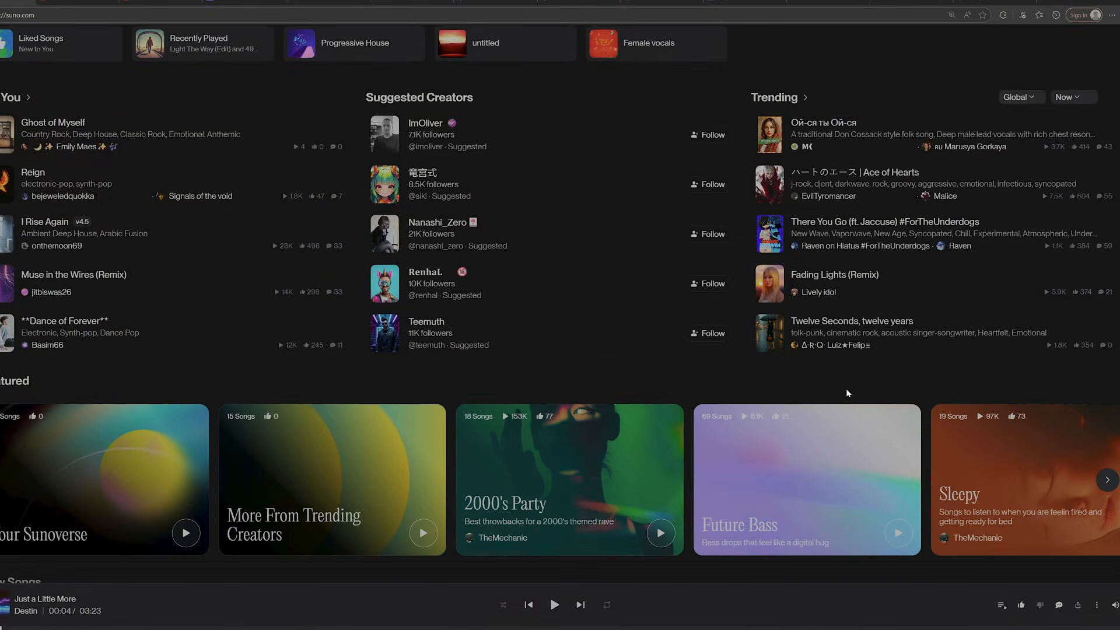
scroll(845, 388, down, 10)
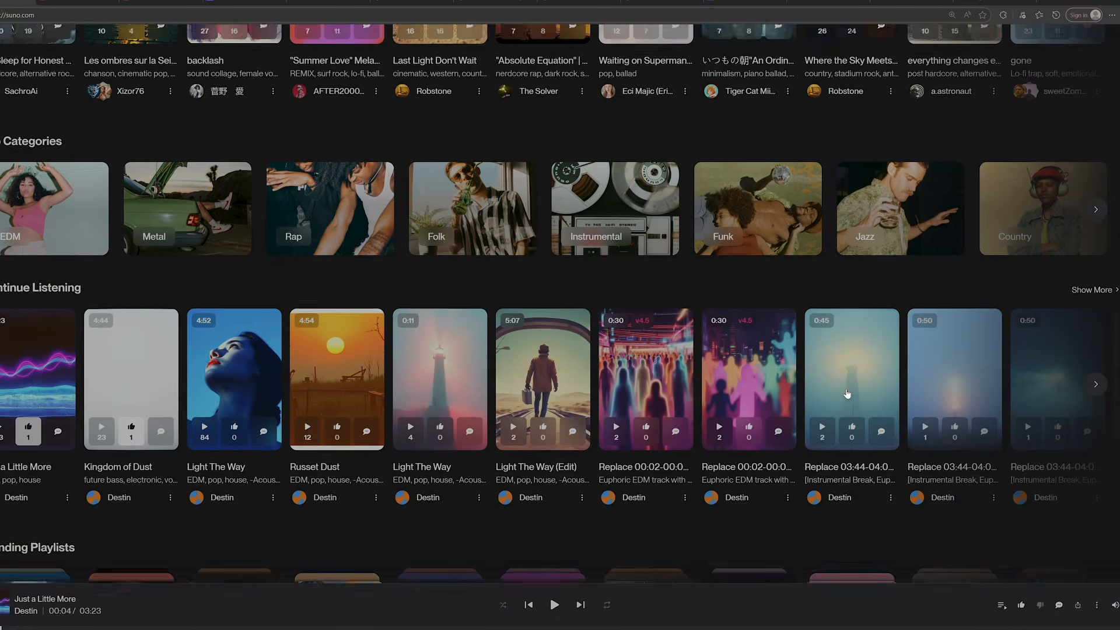
scroll(847, 395, down, 7)
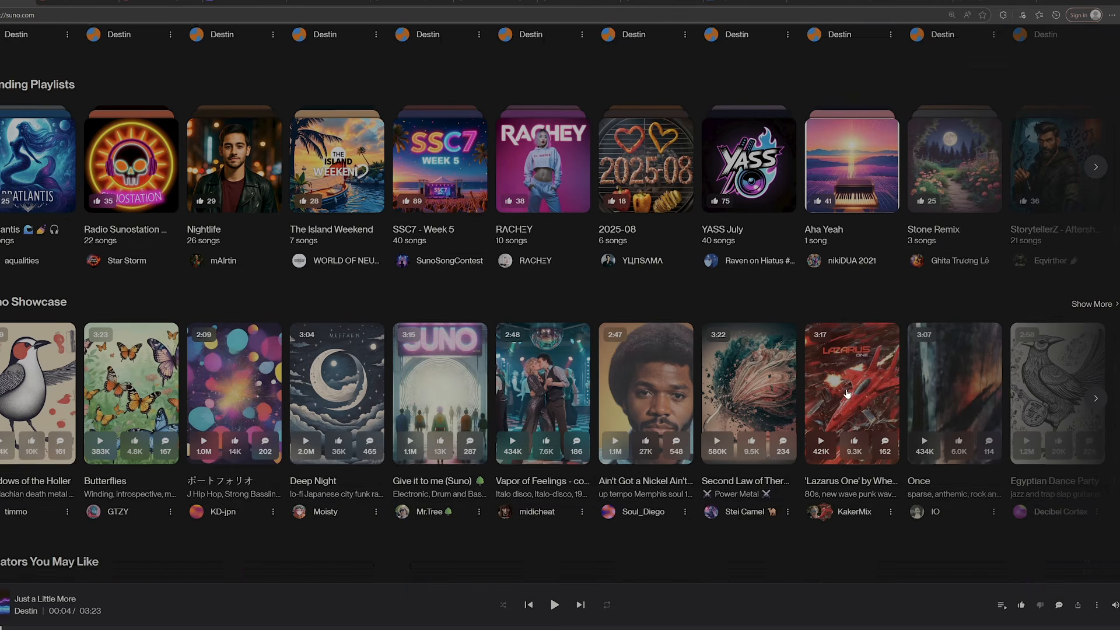
scroll(846, 392, down, 4)
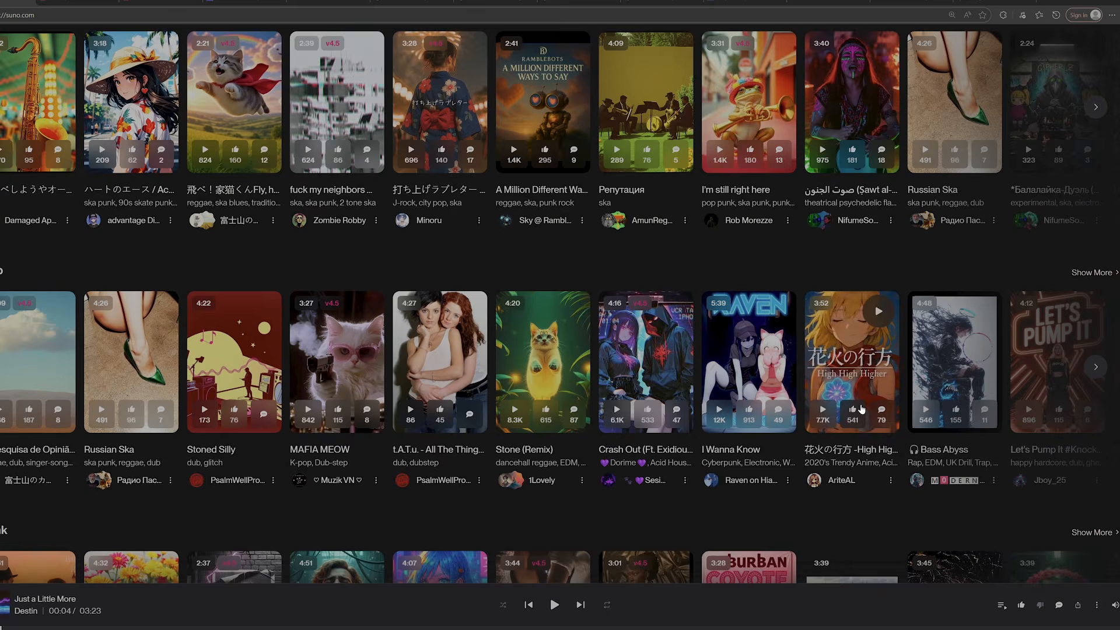
scroll(861, 409, down, 7)
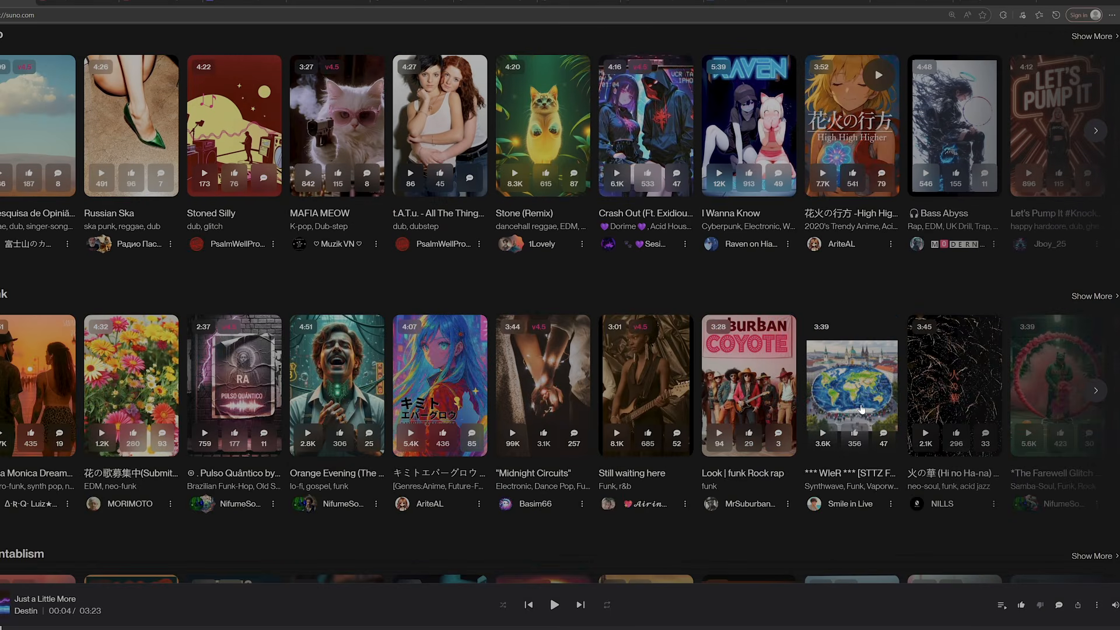
scroll(861, 410, down, 8)
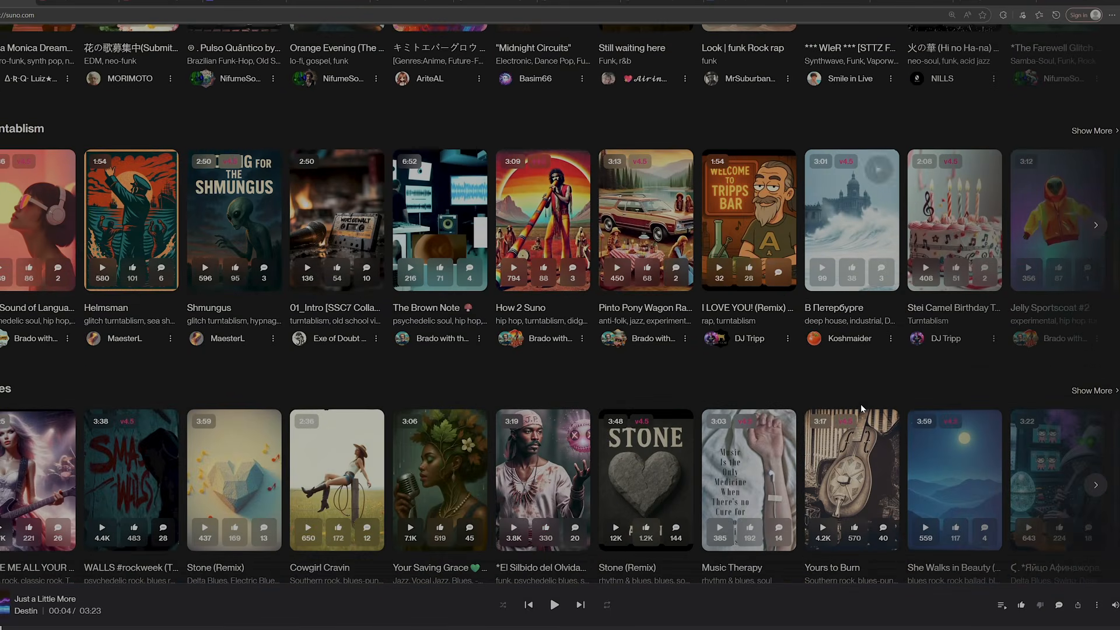
scroll(860, 403, down, 8)
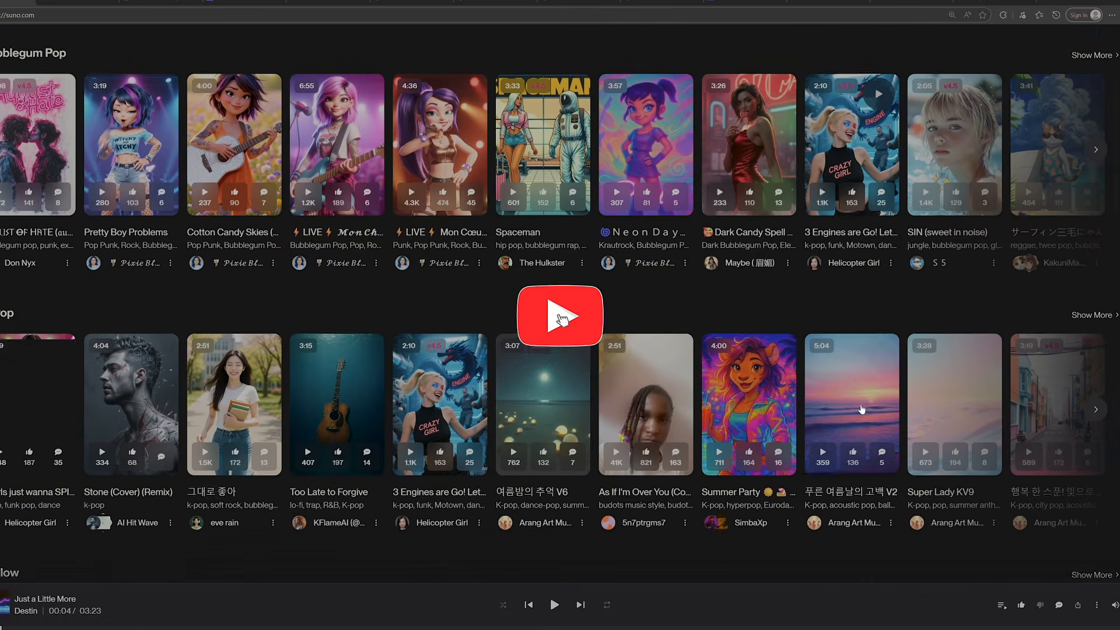
scroll(862, 409, down, 8)
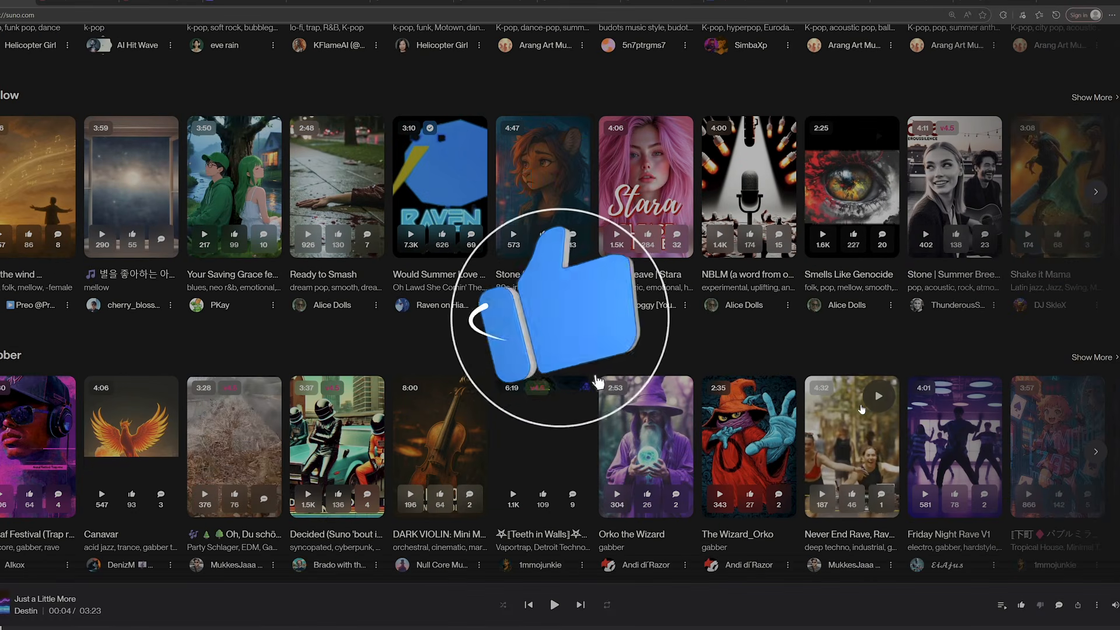